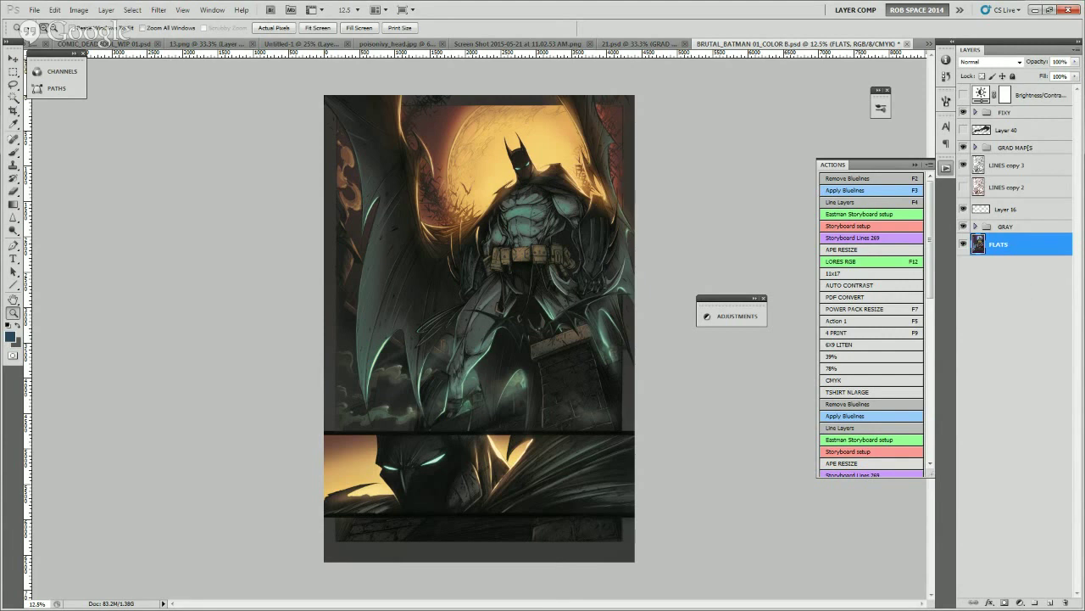
- Examine the Batman cover up close and as a whole, glance at 21.psd, and return to the cover
key("ctrl+Tab")
left_click(523, 263)
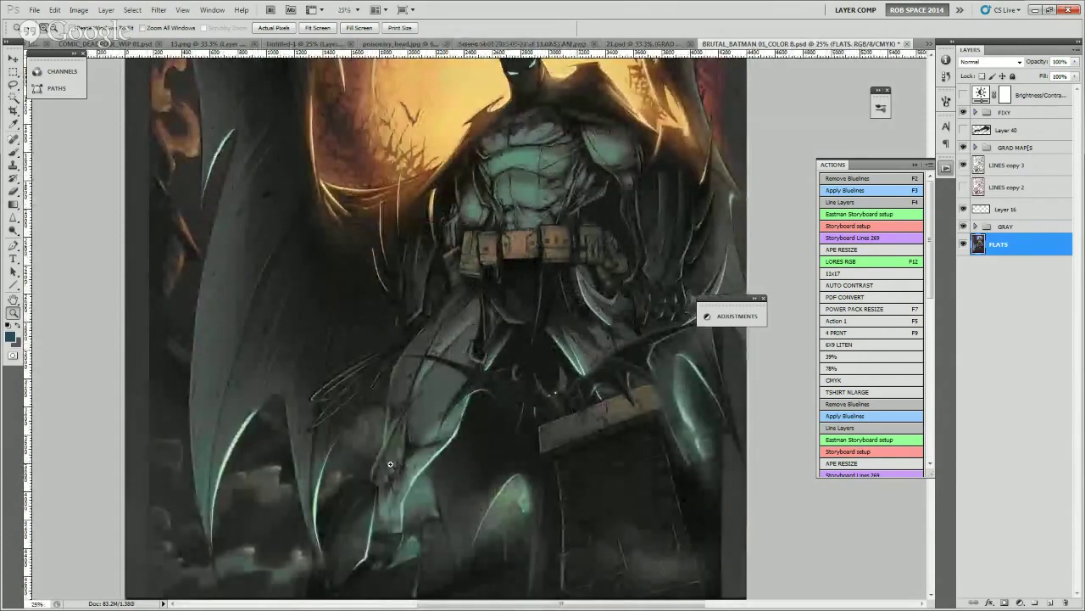
left_click_drag(411, 447, 414, 475)
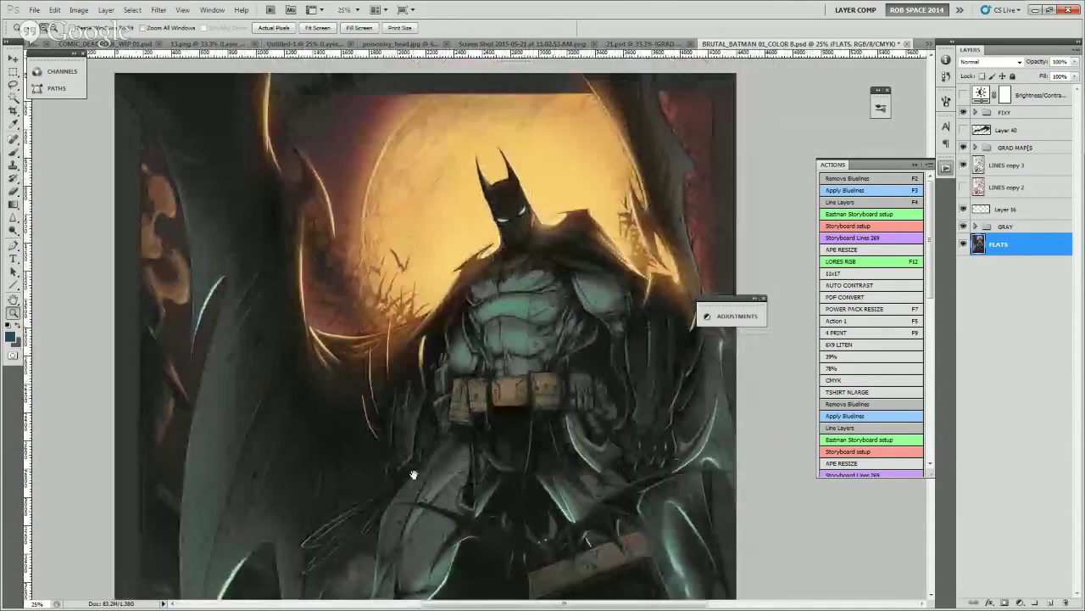
left_click(450, 348, "alt")
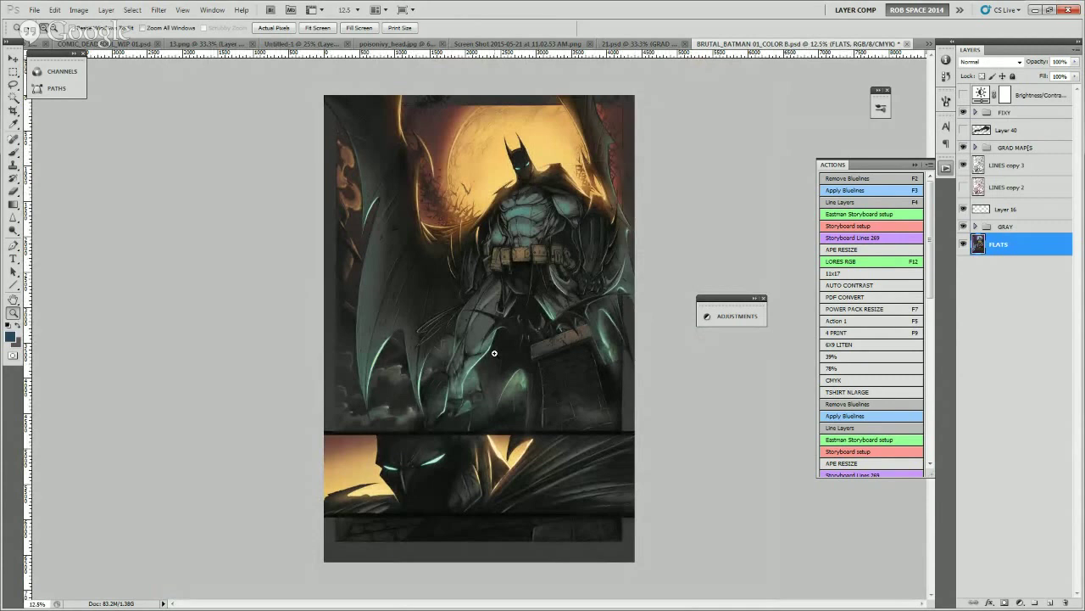
left_click(964, 209)
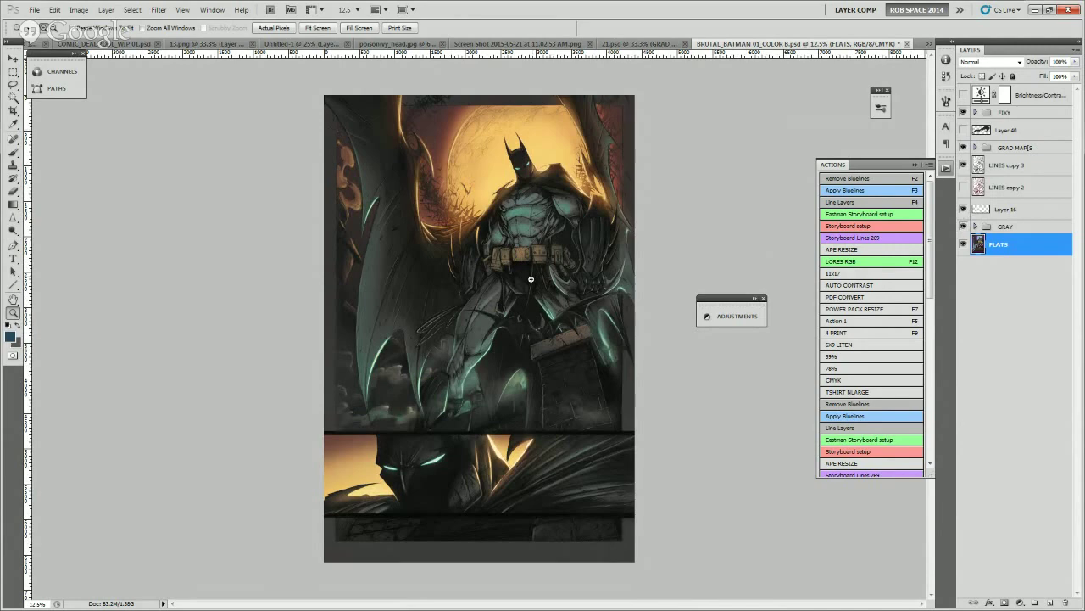
left_click(626, 45)
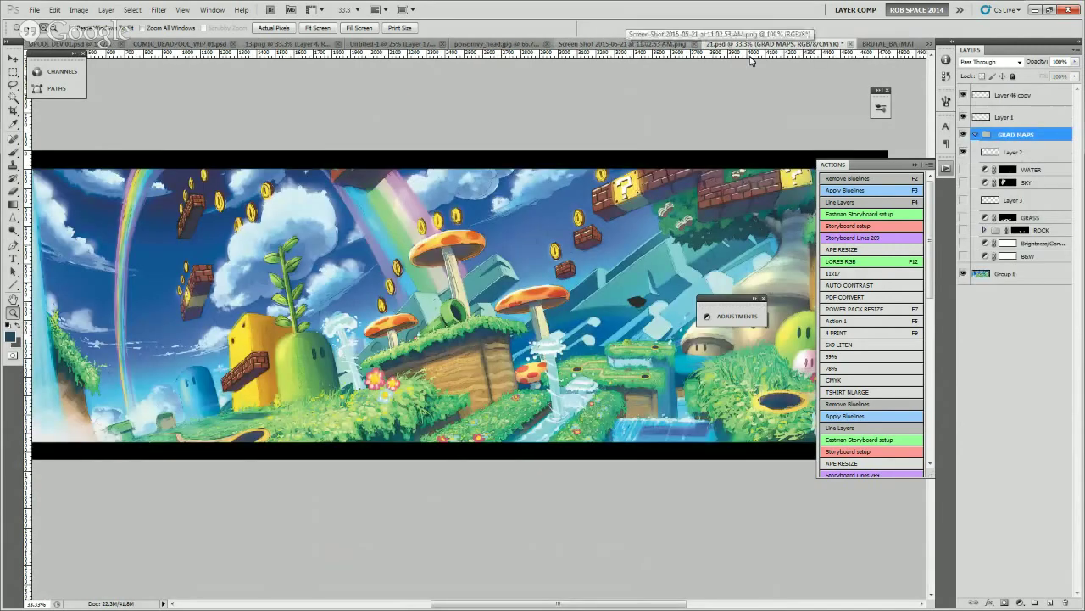
left_click(879, 42)
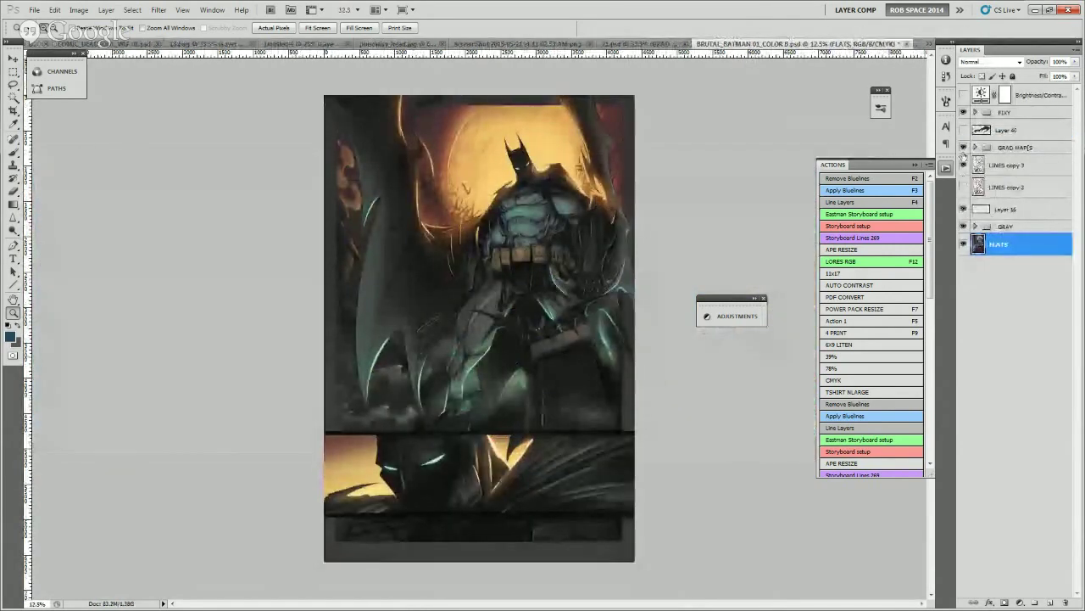
- Hide the GRAD MAPS, GRAY and FIXY groups plus Layer 16 and FLATS, leaving only the LINES copy 3 line art
left_click(964, 148)
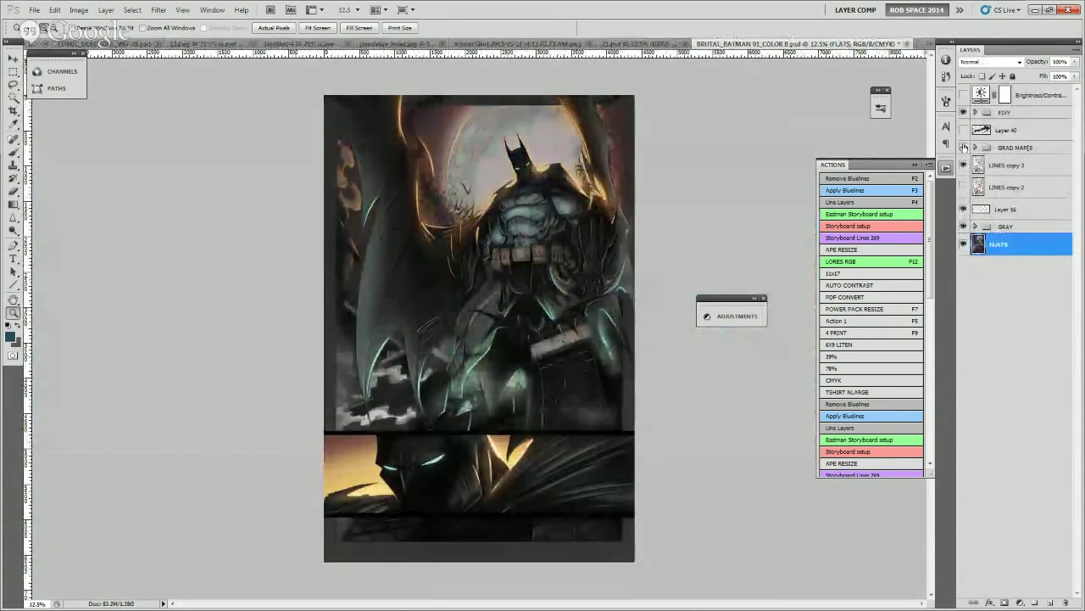
left_click(964, 147)
left_click(963, 147)
left_click_drag(963, 226, 964, 244)
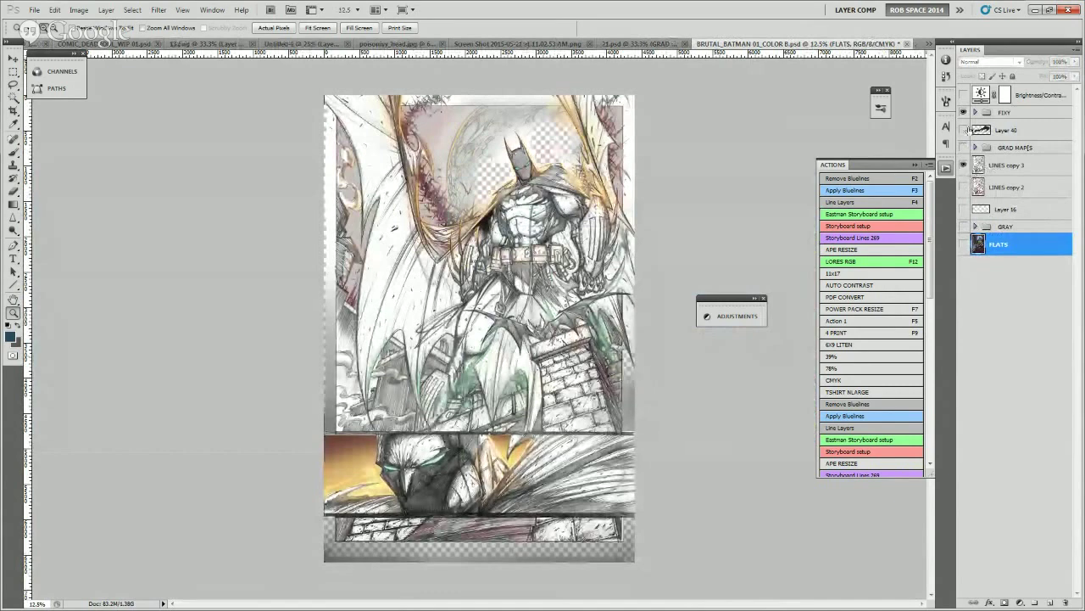
left_click(963, 112)
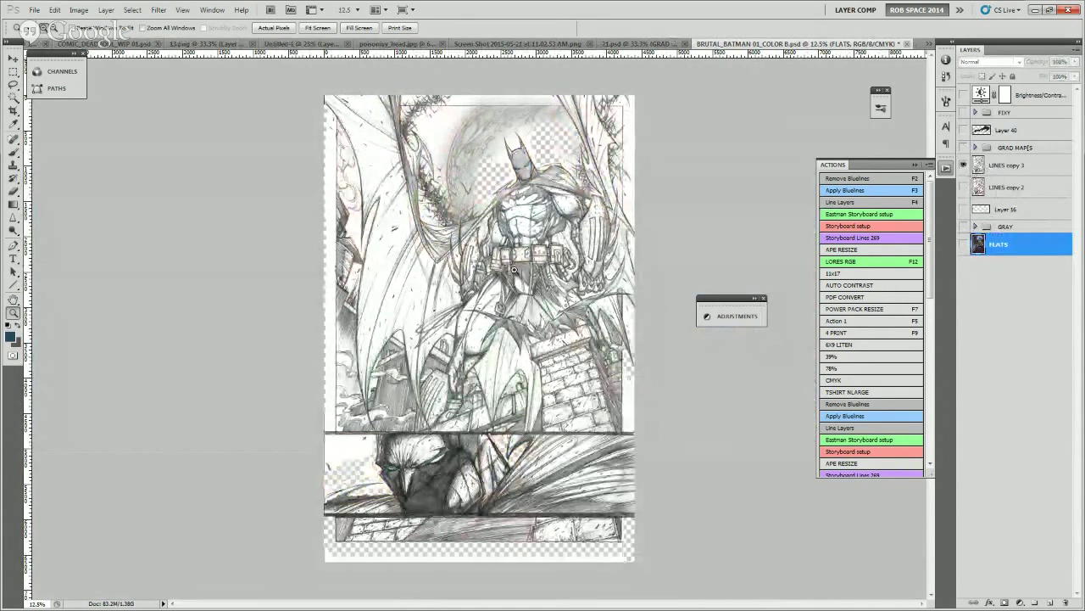
- Add a new layer directly above LINES copy 2 and fill it with white as a backing for the line art
left_click(1018, 188)
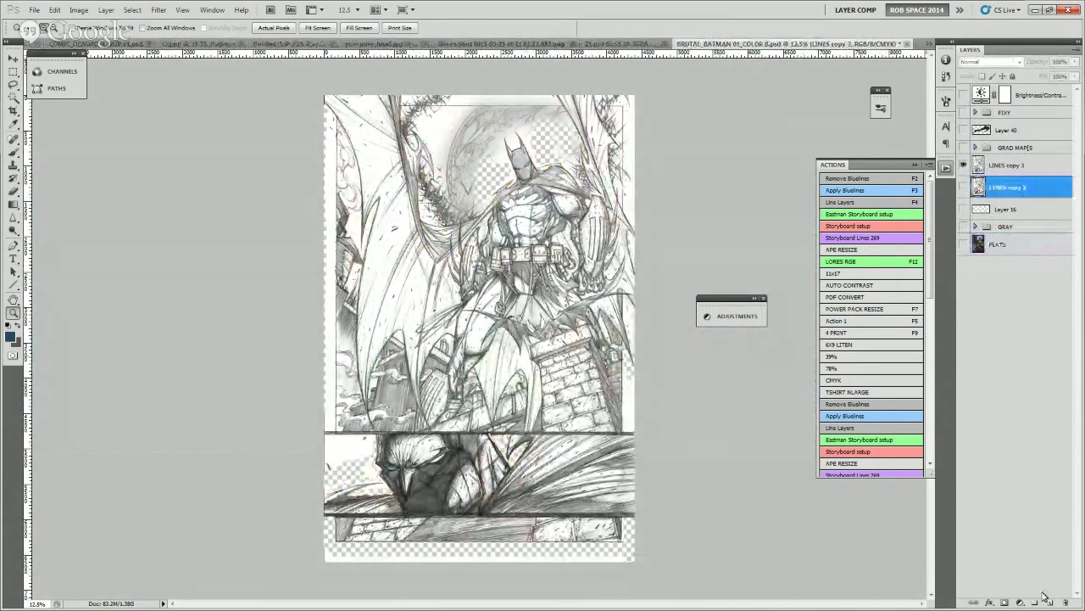
left_click(1050, 602)
key("d")
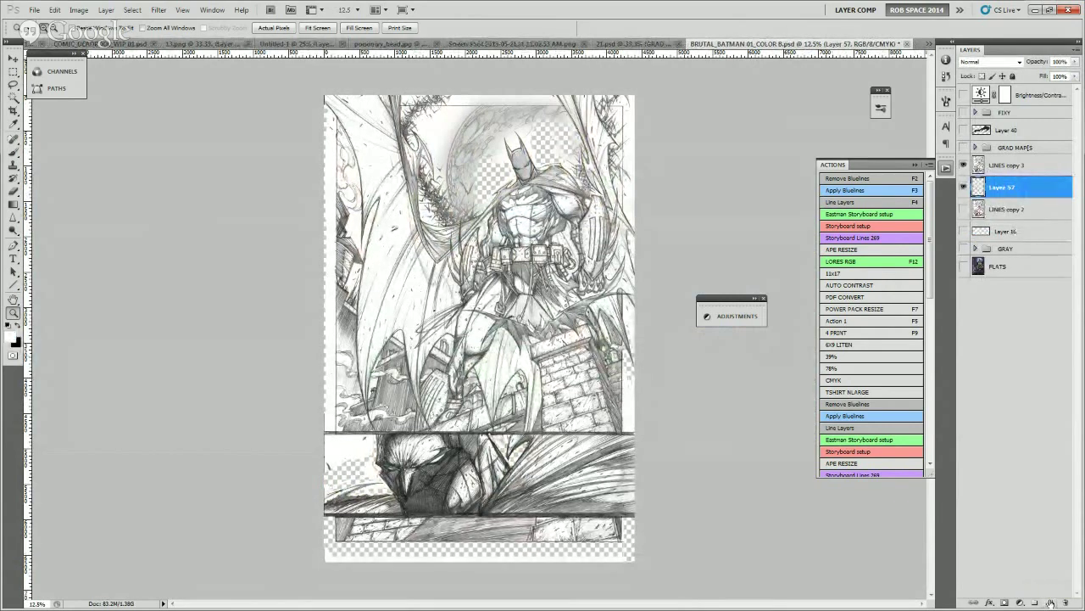
key("alt+BackSpace")
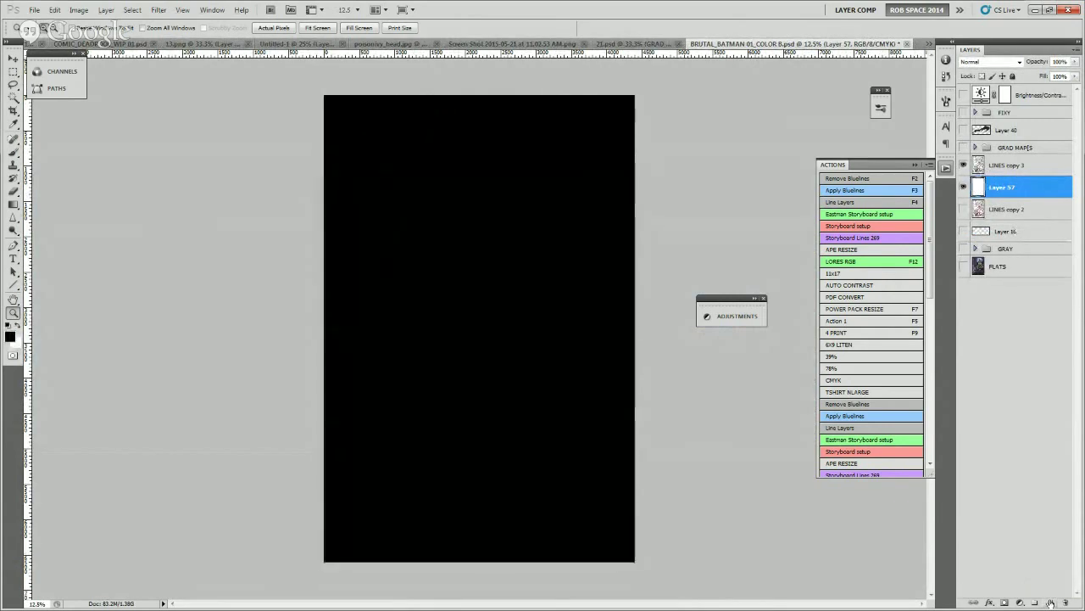
key("ctrl+i")
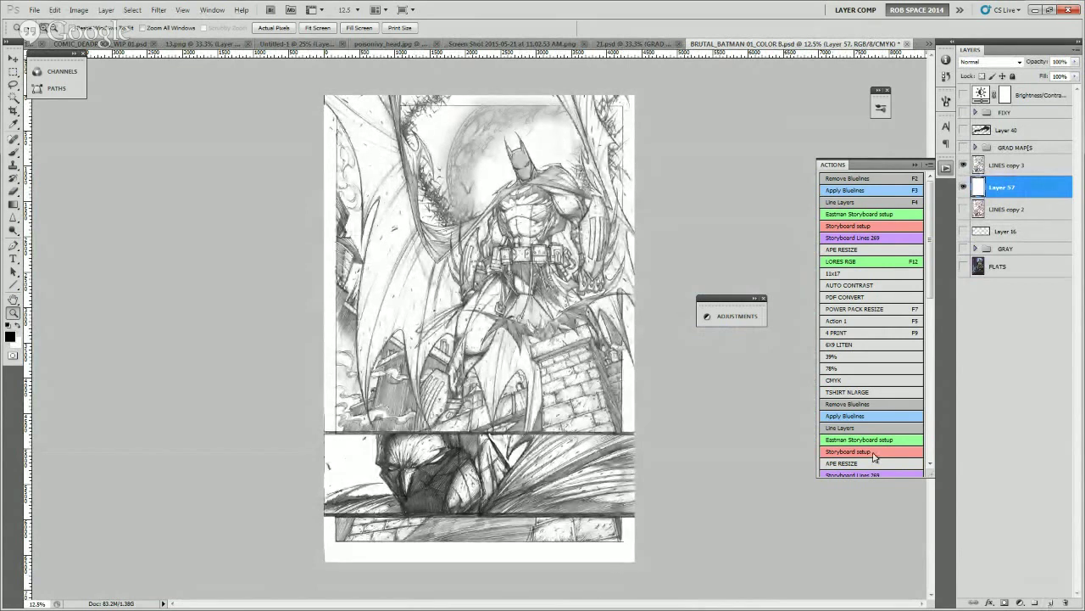
- Hide the white backing layer, then show and select the FLATS layer beneath the line art
left_click(962, 186)
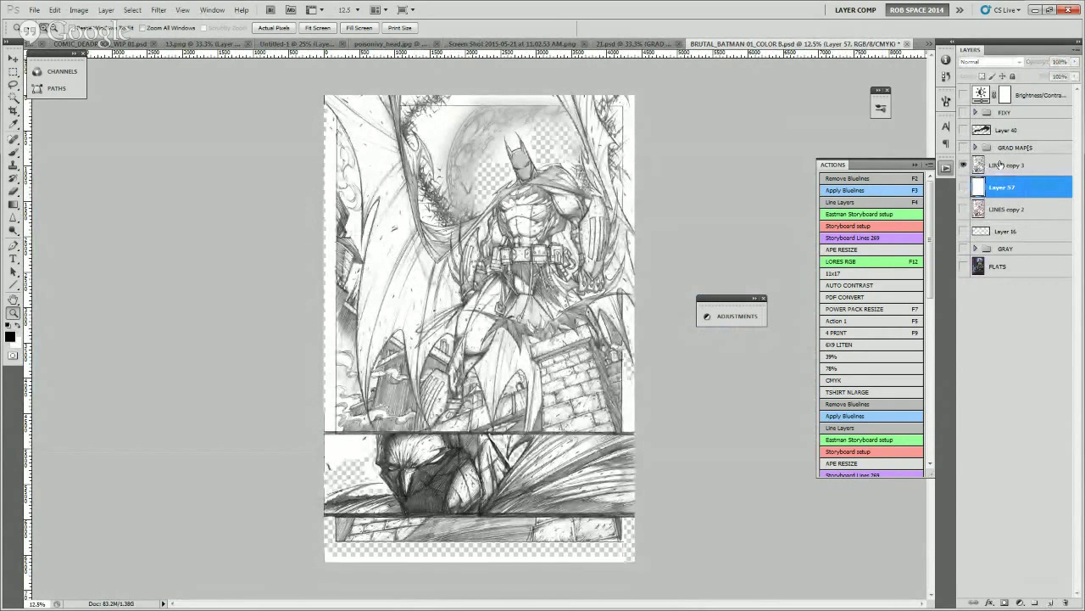
left_click(997, 166)
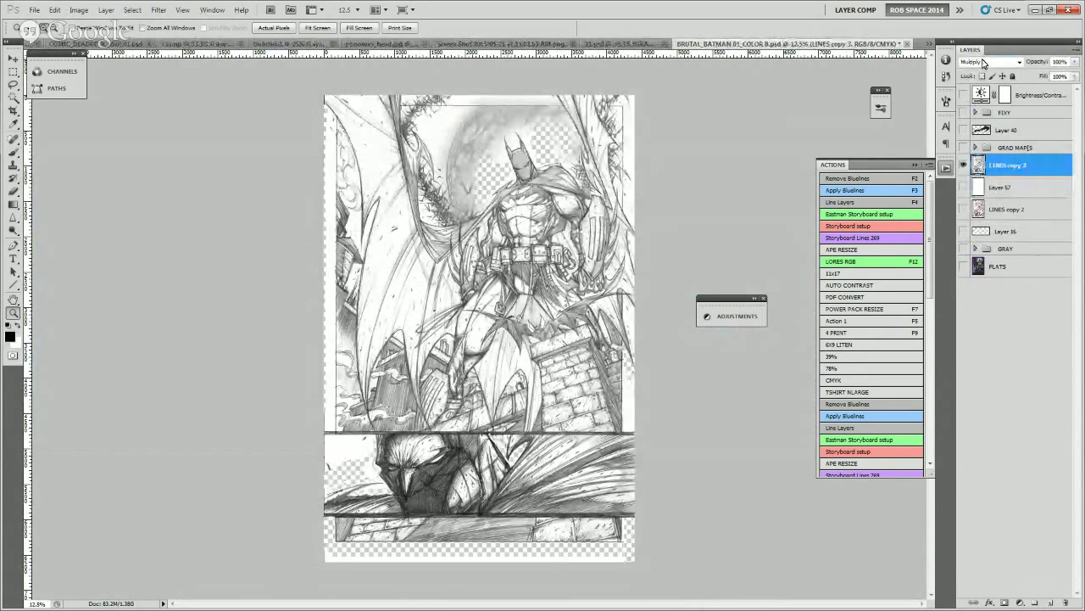
left_click(964, 266)
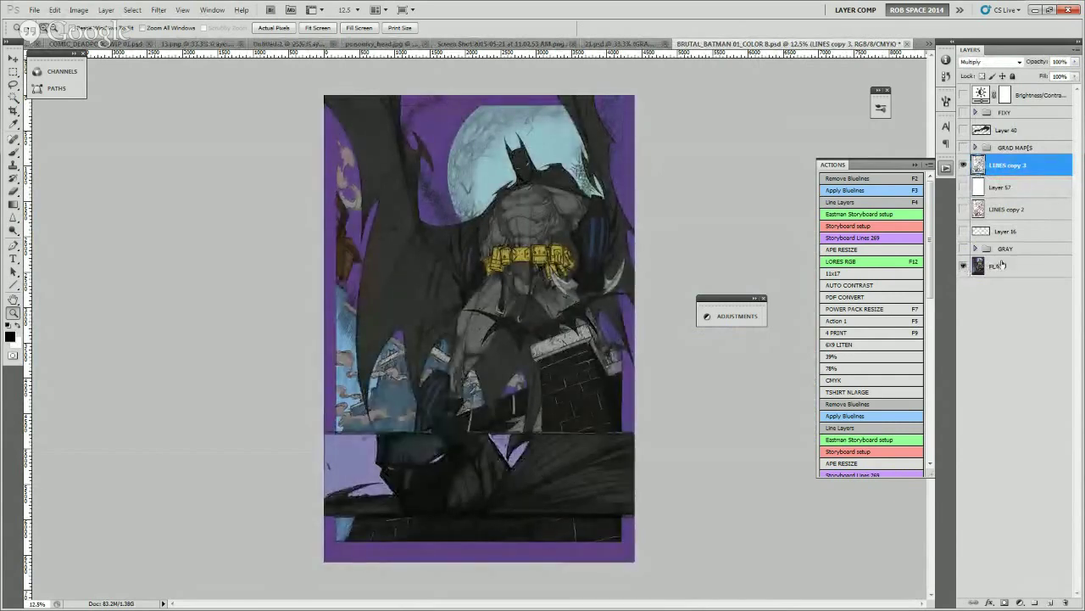
left_click(998, 266)
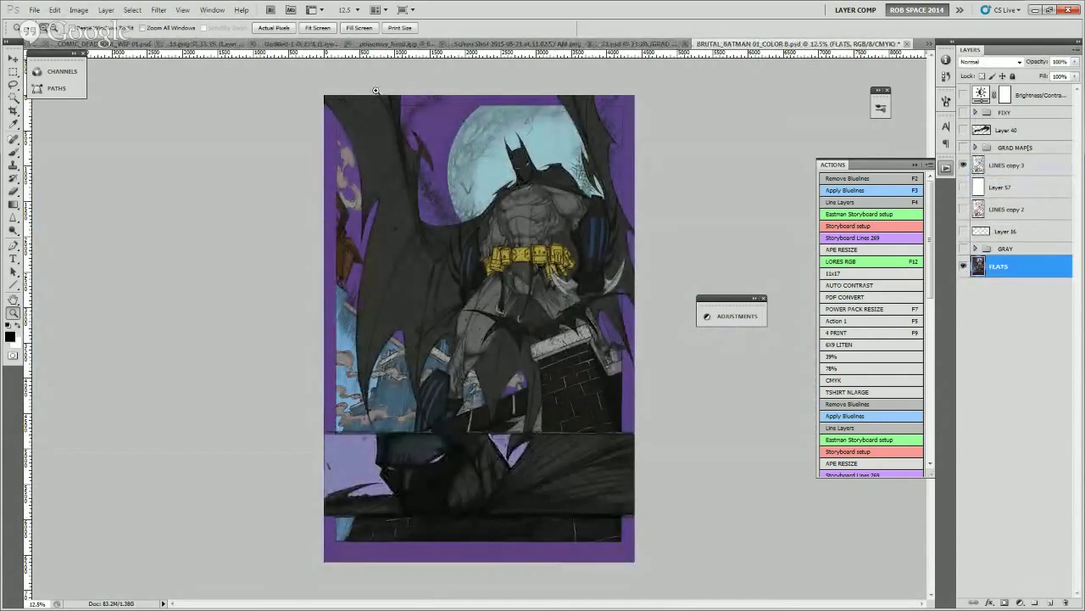
- Select the gray bodysuit areas of the figure on the FLATS layer with the Magic Wand
left_click(501, 215)
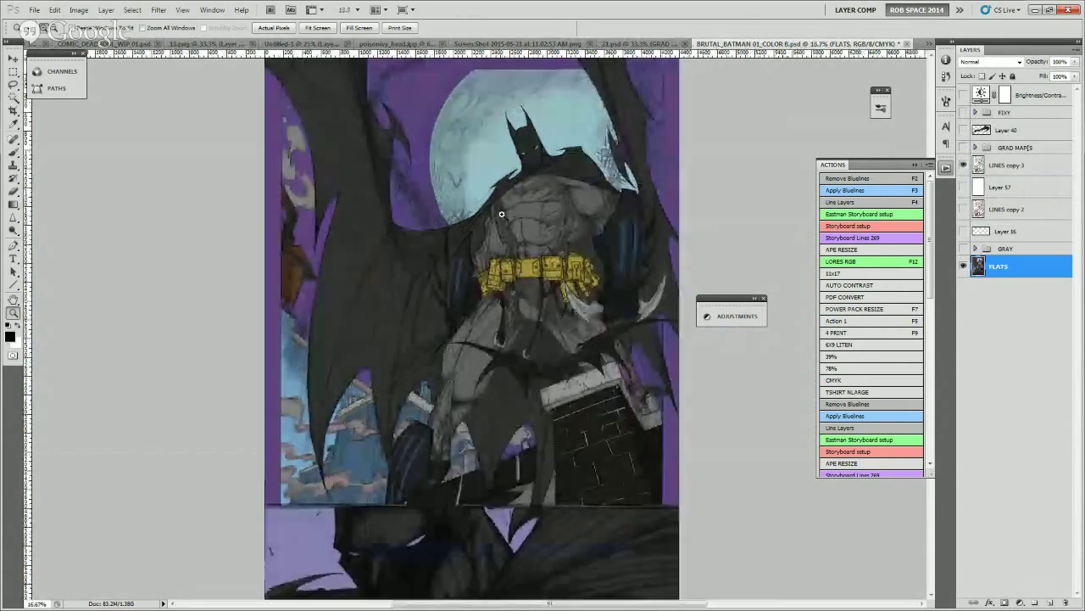
left_click(441, 248)
left_click_drag(366, 418, 351, 347)
key("w")
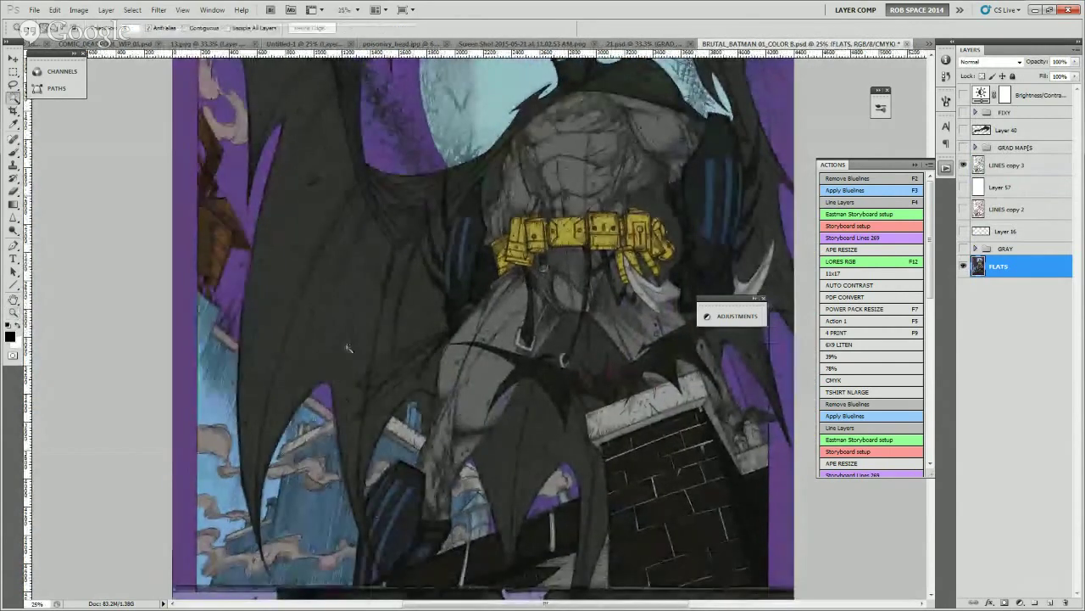
left_click(498, 384)
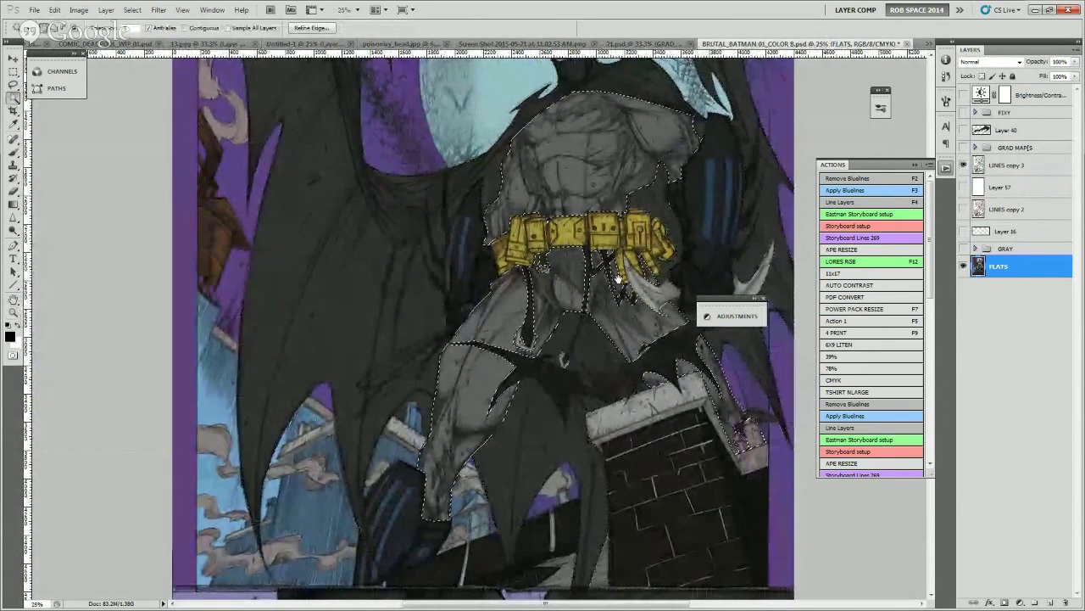
- Select the figure's black gloves and the blue glove stripes by flat color with the Magic Wand
left_click_drag(610, 276, 498, 445)
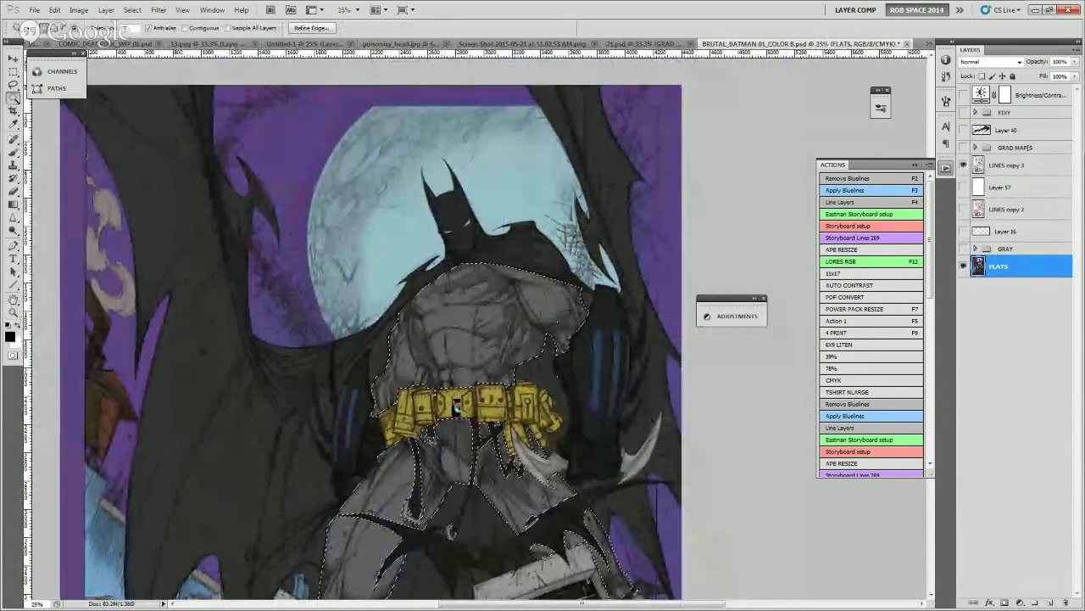
left_click(389, 417)
left_click(596, 366)
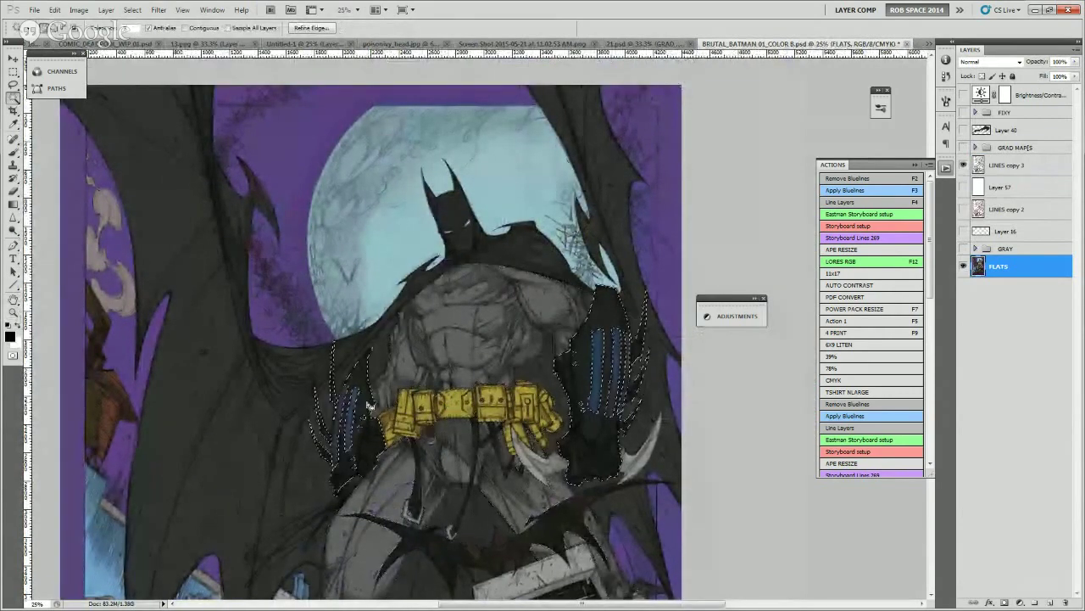
left_click(610, 364)
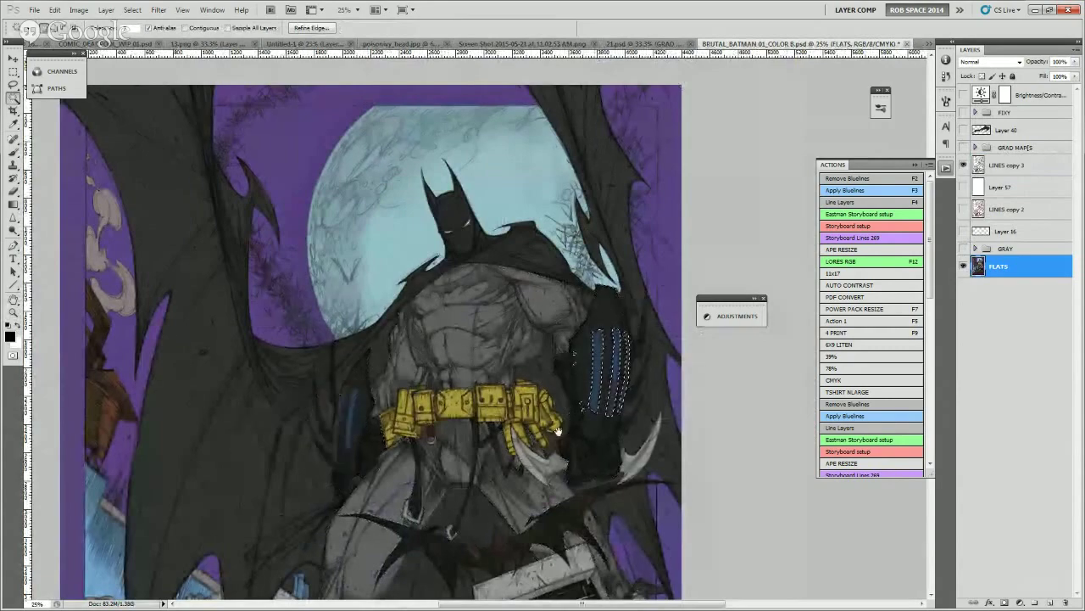
- Select the light ledge and blade areas, the black batarang shape and the dark gray cape by flat color in turn
left_click_drag(534, 487, 568, 331)
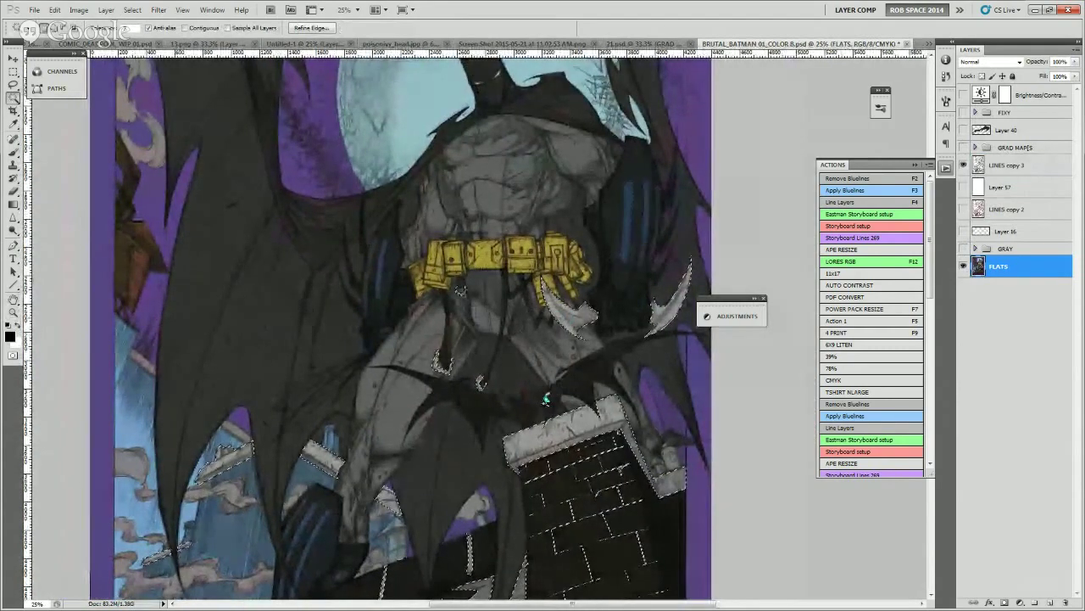
left_click(537, 407)
left_click_drag(475, 425, 515, 348)
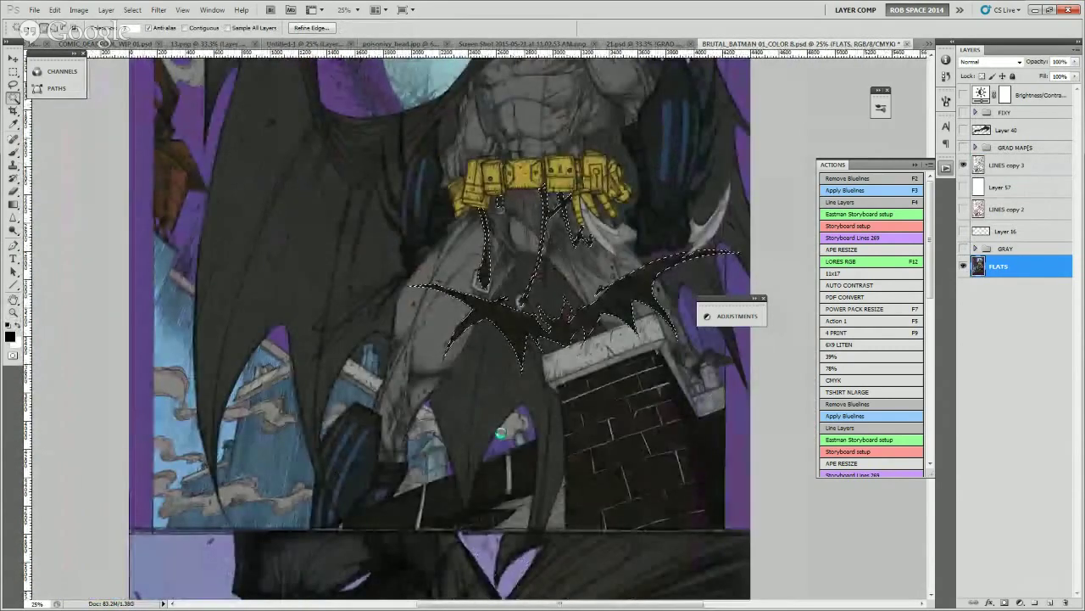
left_click(496, 423)
key("z")
left_click(523, 428, "alt")
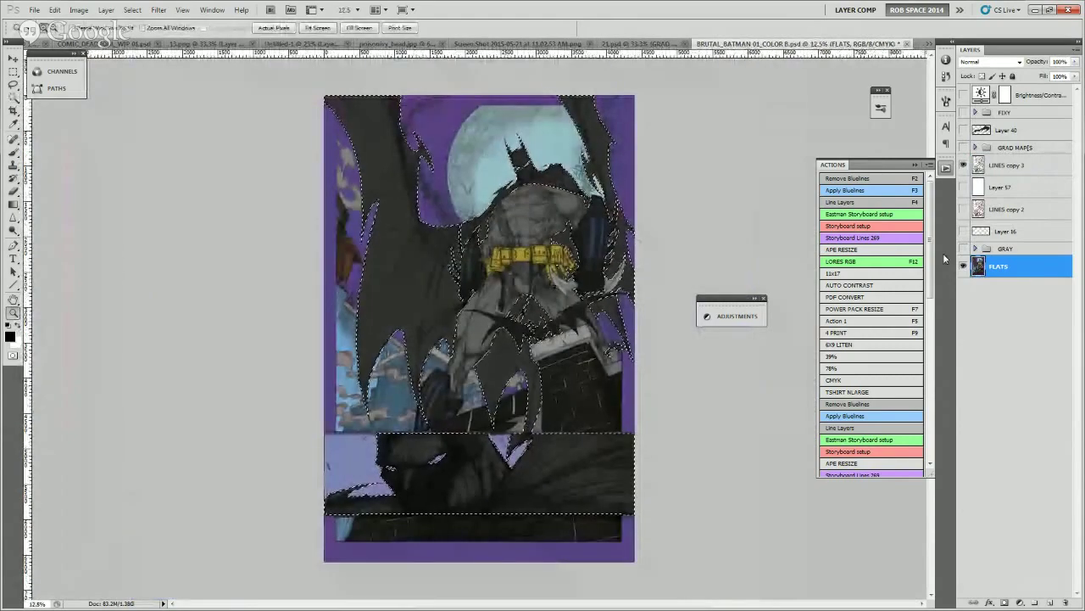
- Move the GRAYMAP adjustment layer out of the GRAY group to sit directly above it, and clear the selection
left_click(976, 249)
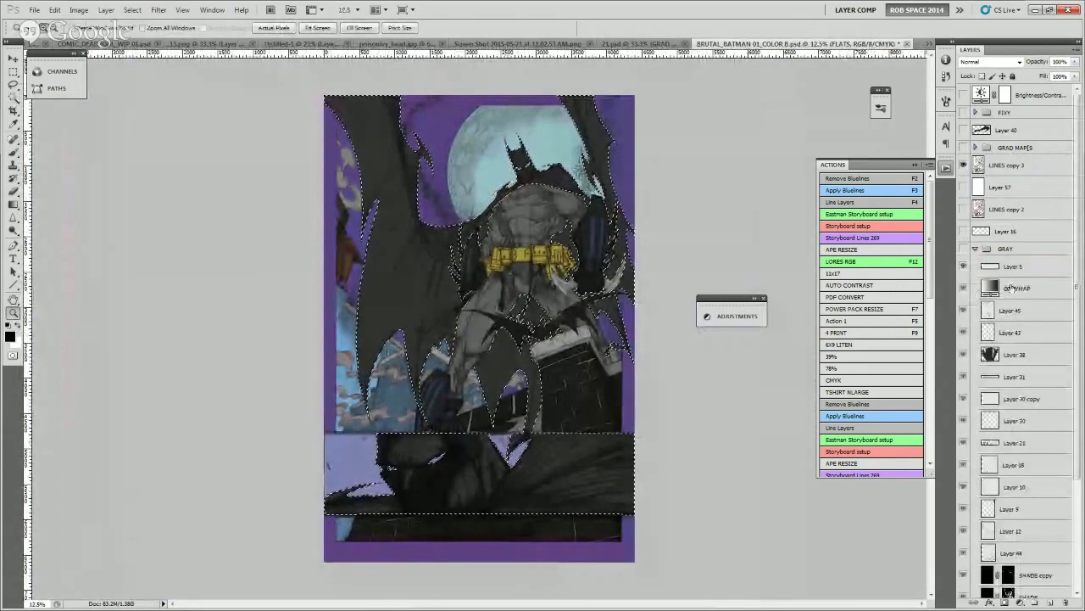
left_click_drag(1010, 288, 995, 243)
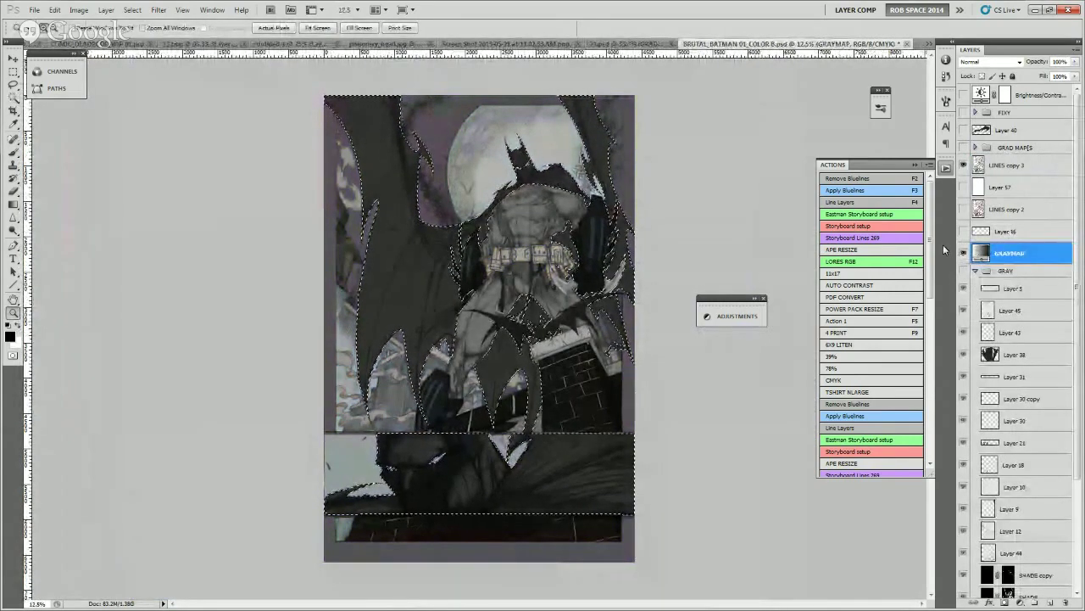
key("ctrl+d")
left_click(976, 270)
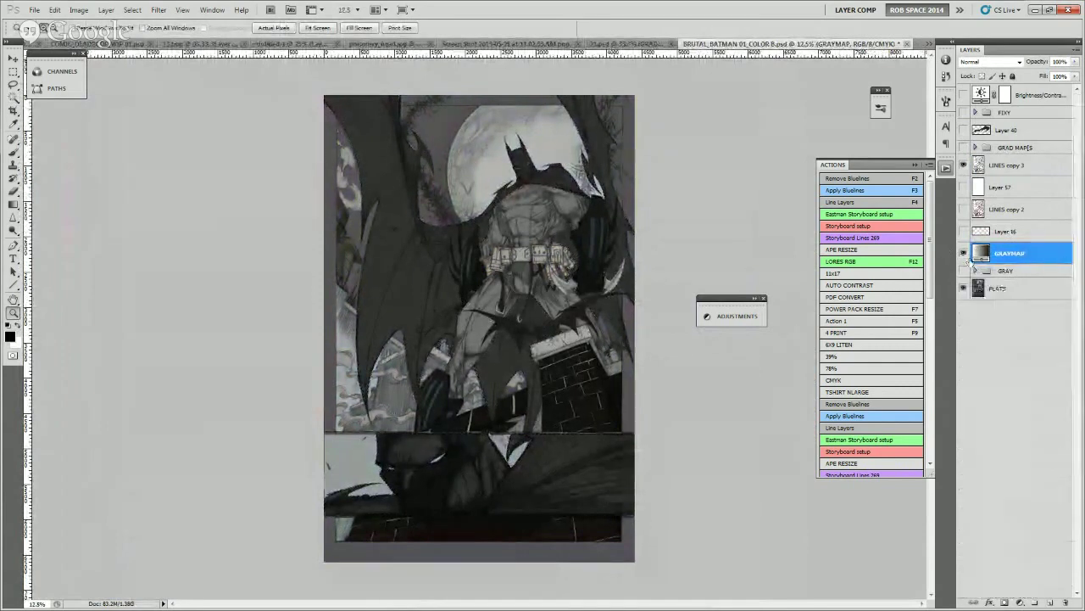
- Toggle the GRAYMAP layer's visibility repeatedly to compare the flats in color and in grayscale
left_click(964, 253)
left_click(963, 253)
left_click(963, 253)
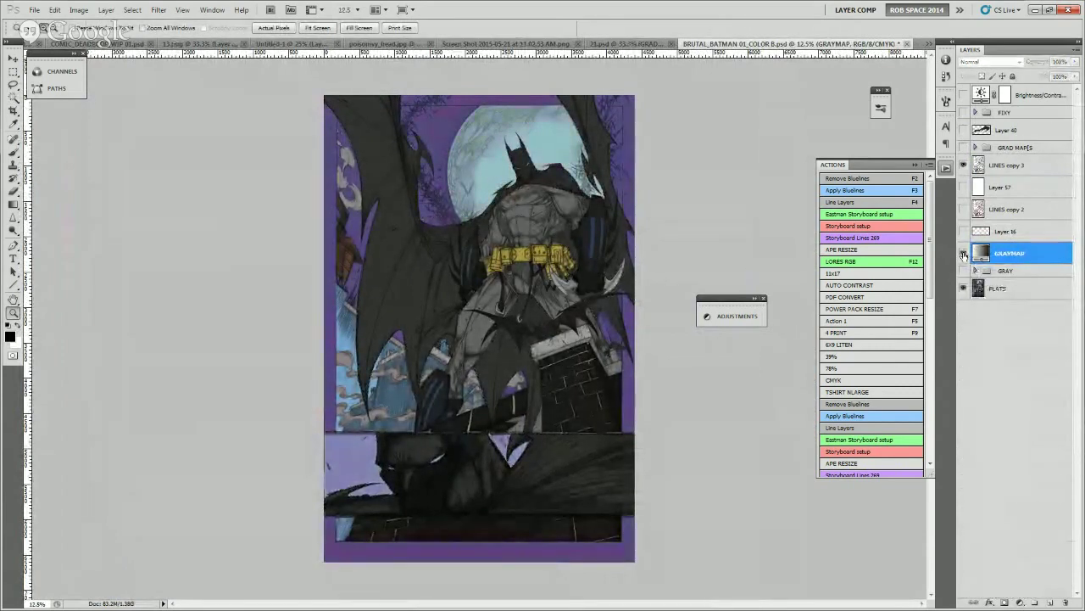
left_click(963, 252)
left_click(963, 253)
left_click(963, 252)
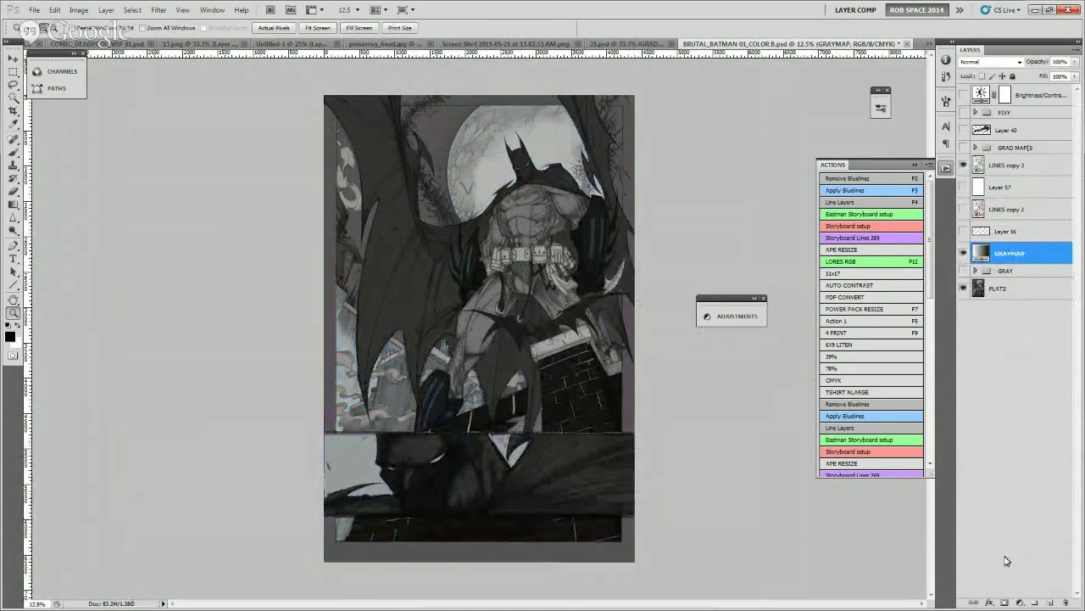
- Open the GRAYMAP layer's Gradient Map settings and compare the artwork with the layer off and on
double_click(1026, 255)
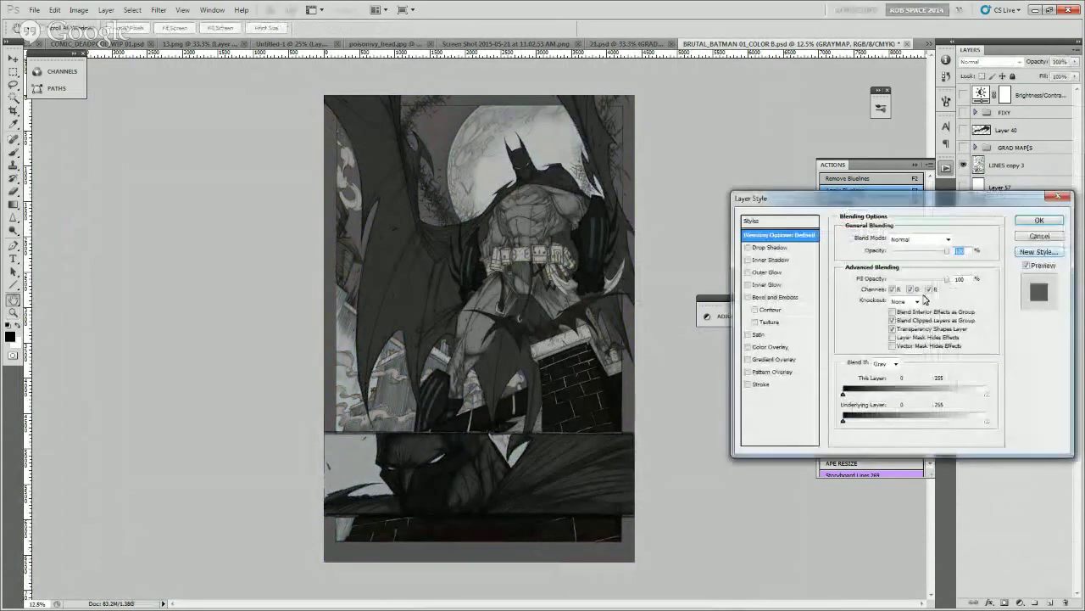
left_click(1041, 240)
double_click(982, 251)
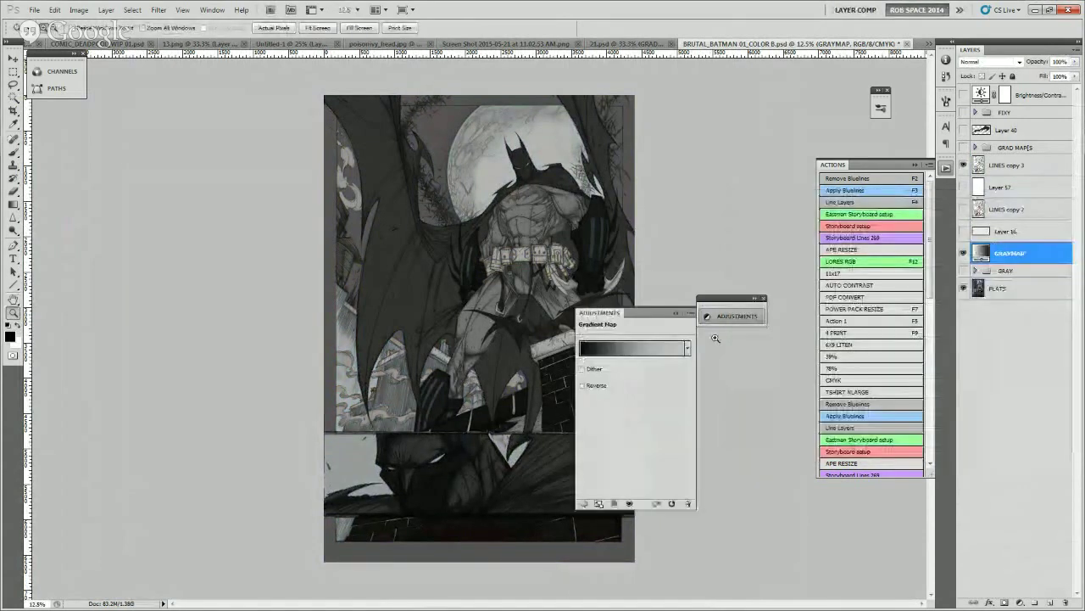
left_click(965, 253)
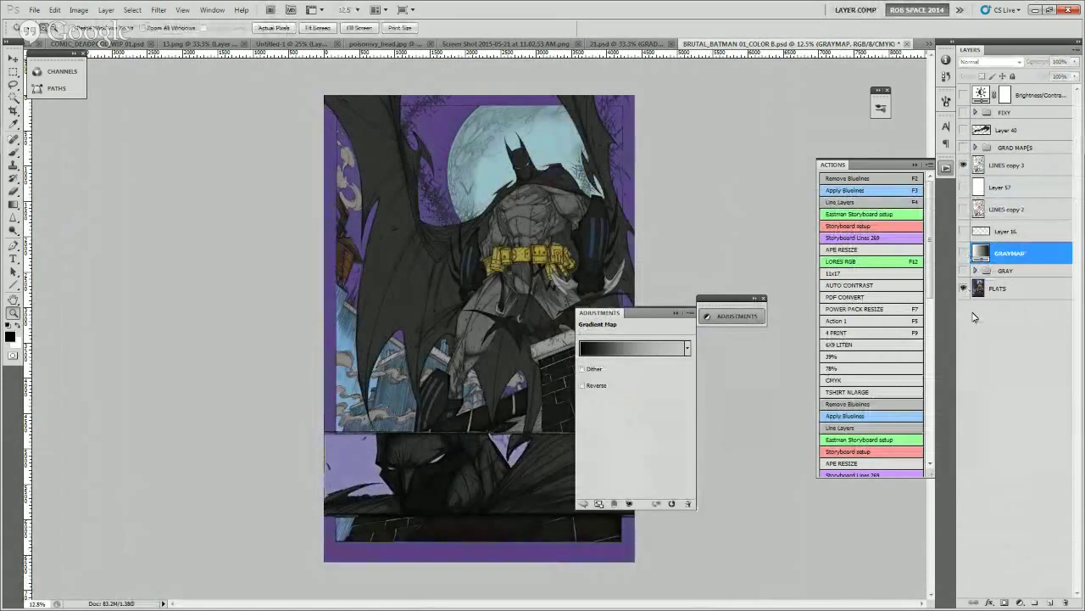
left_click(964, 255)
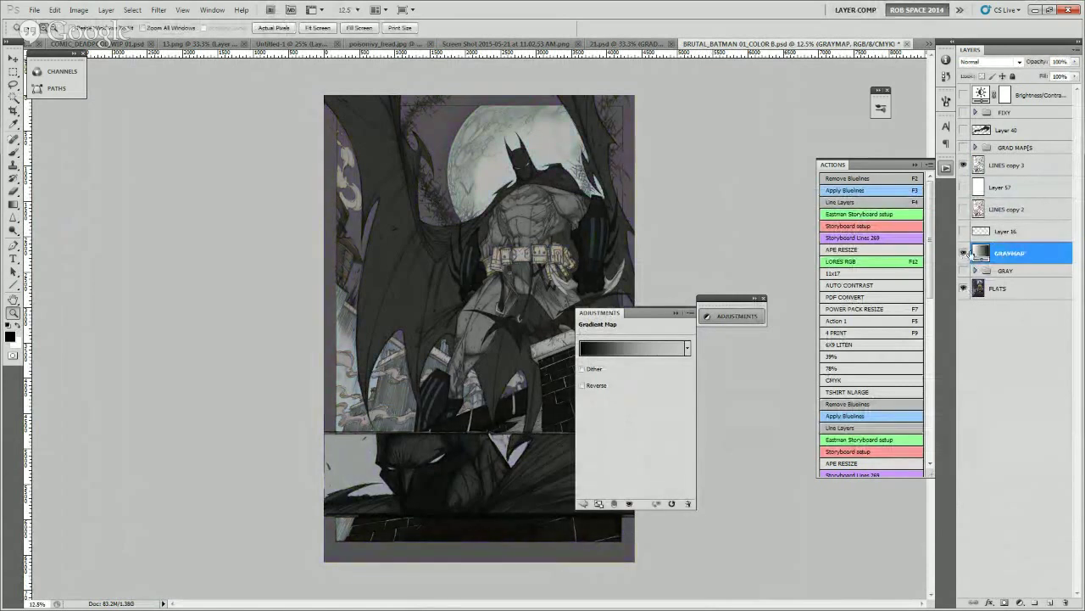
- Hide the GRAYMAP layer and add a new Gradient Map adjustment layer above it
left_click(964, 254)
left_click(1019, 601)
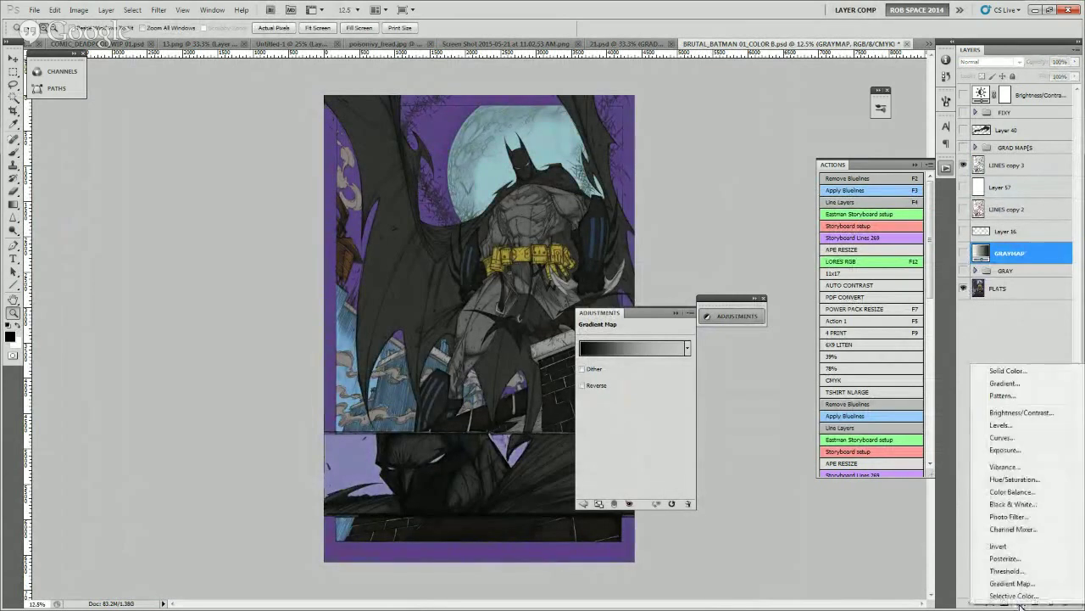
left_click(1022, 587)
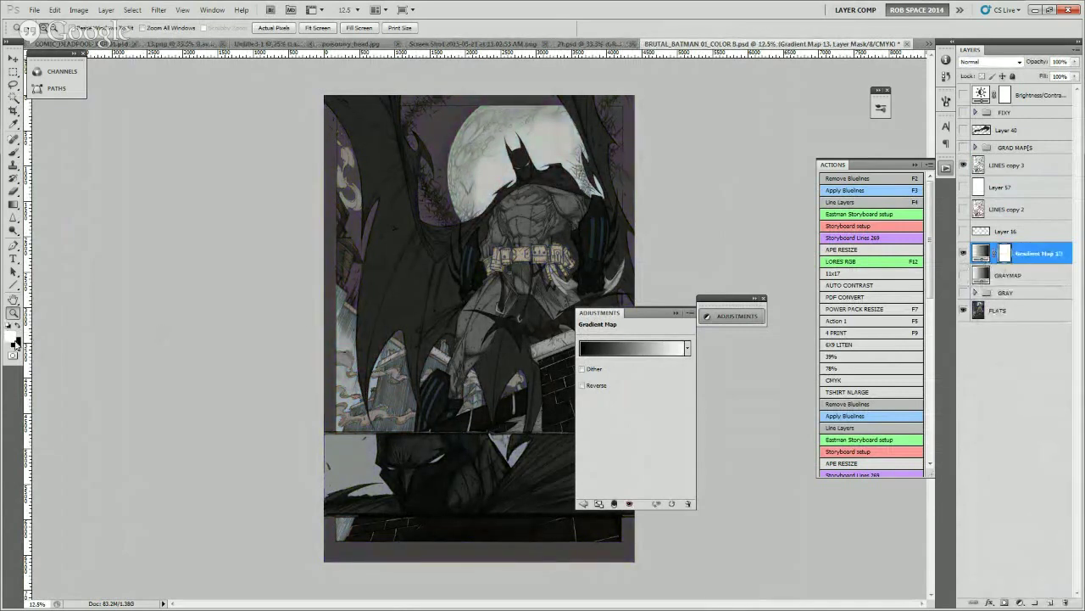
- Toggle the new Gradient Map layer's visibility repeatedly to compare the flats in color and in grayscale, and collapse its settings
left_click(965, 253)
left_click(964, 252)
left_click(964, 252)
left_click(964, 253)
left_click(964, 253)
left_click(965, 253)
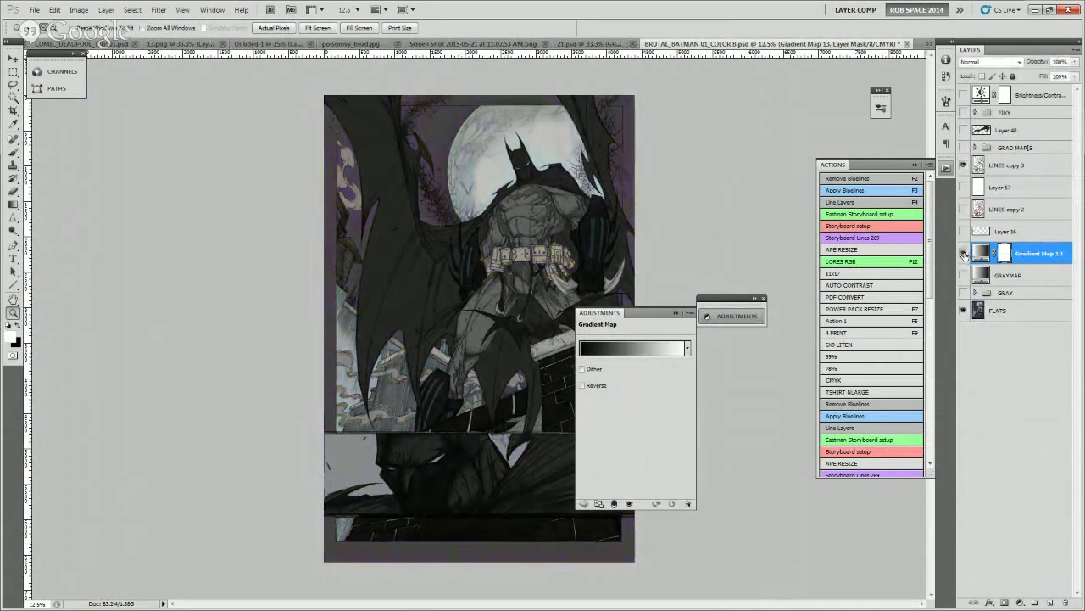
left_click(678, 308)
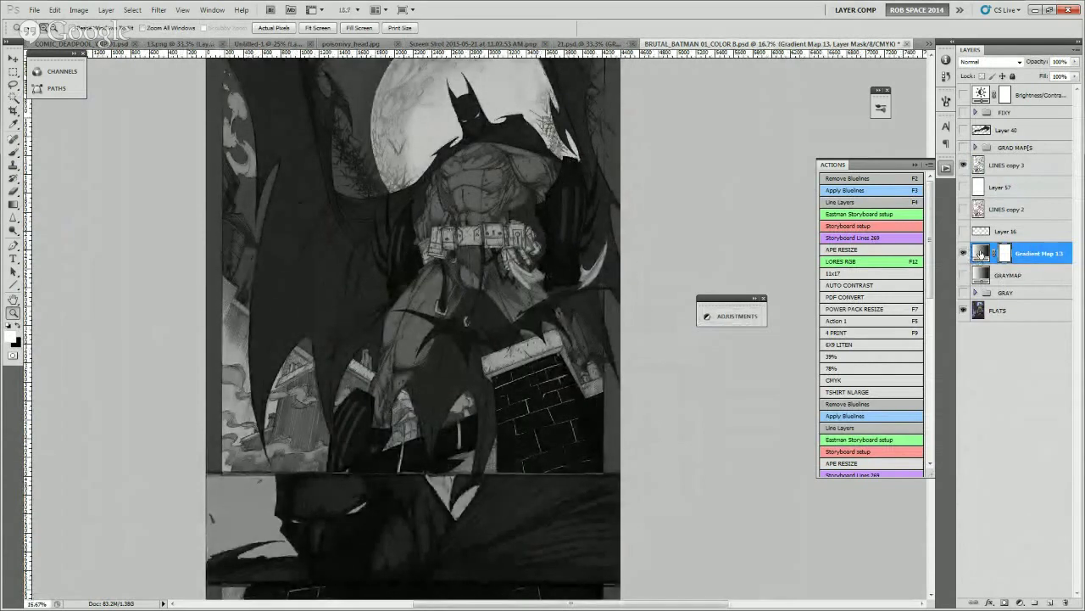
- Open the Gradient Map 13 layer's gradient for editing and try the dark-to-light green and the green-to-orange custom presets
double_click(981, 253)
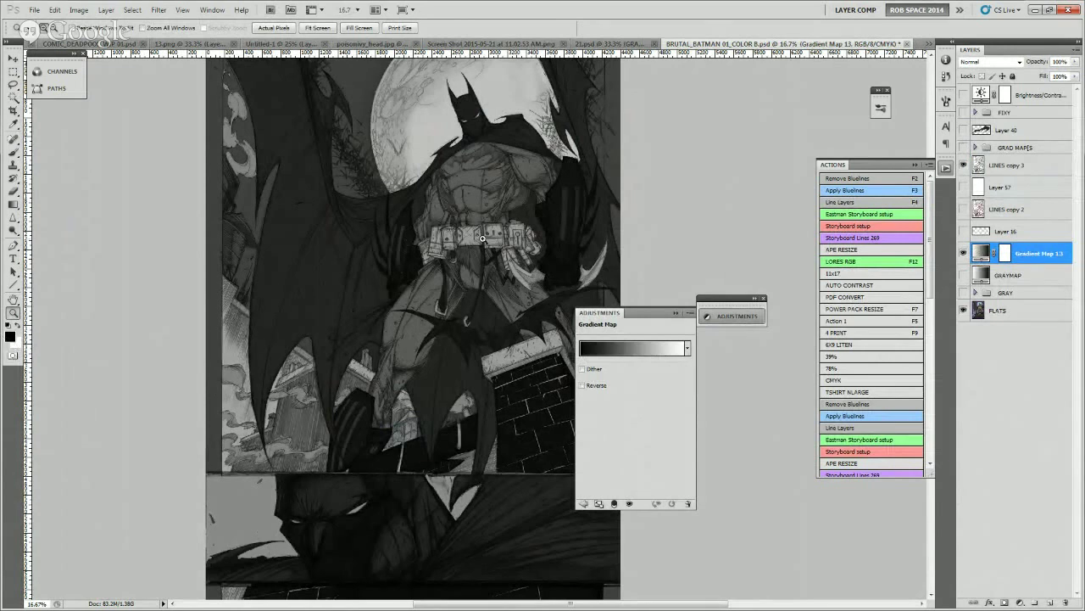
left_click(603, 353)
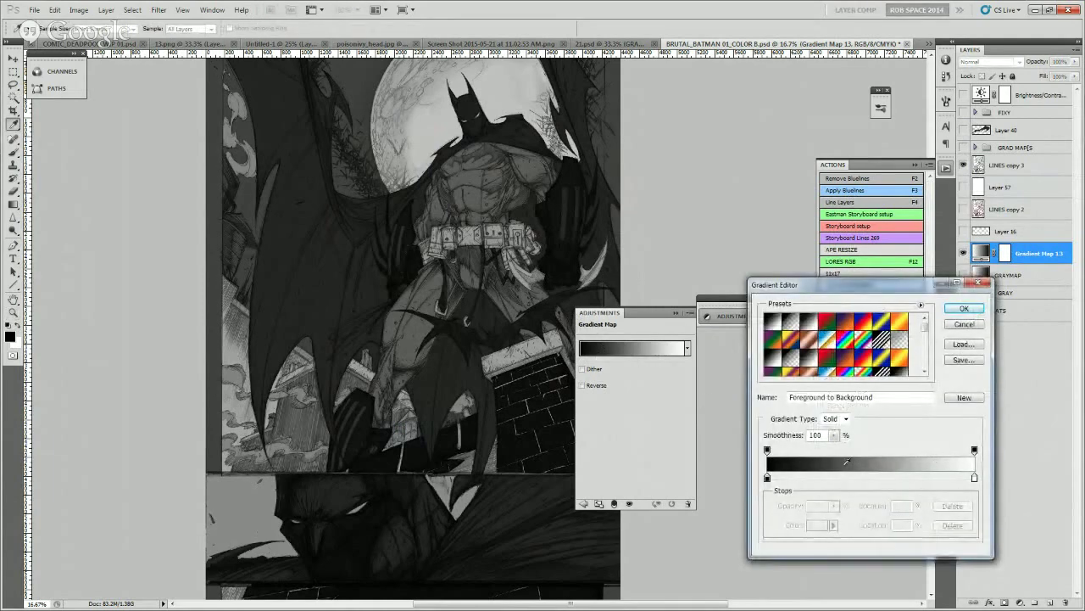
scroll(882, 333, "down", 3)
left_click(825, 335)
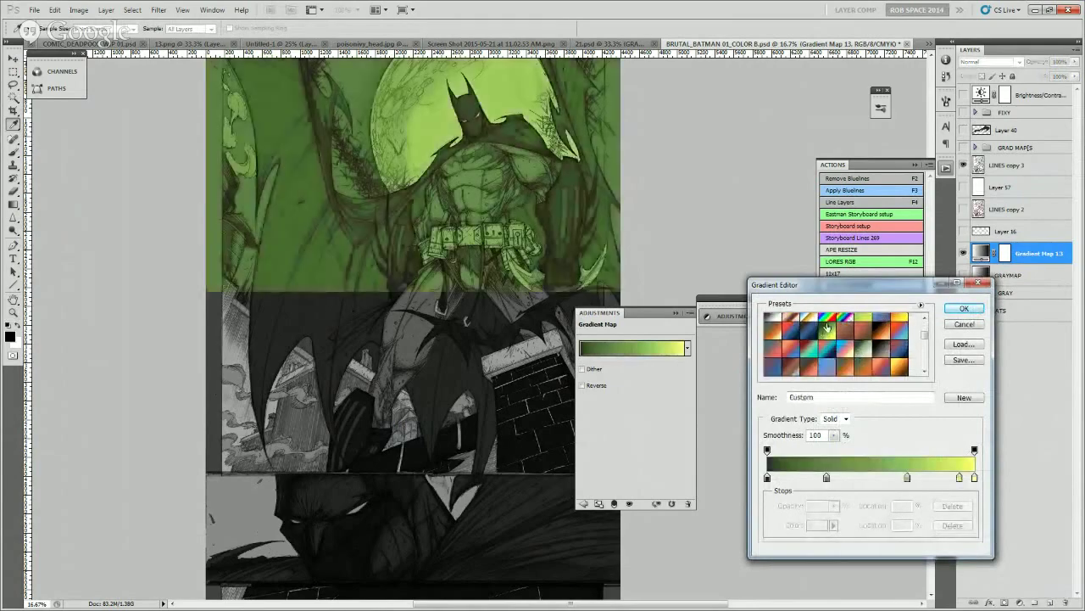
left_click(810, 335)
left_click(776, 333)
left_click(786, 345)
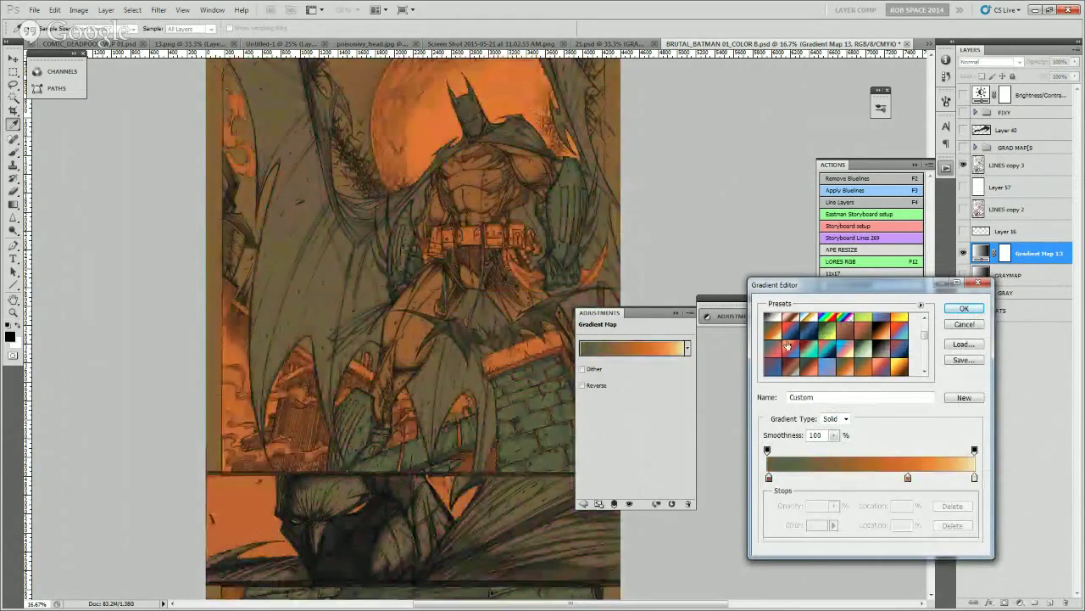
- Try the cyan-to-pink-to-yellow, black-to-orange and gray-to-red presets on the gradient map
left_click(801, 353)
left_click(840, 351)
left_click(854, 352)
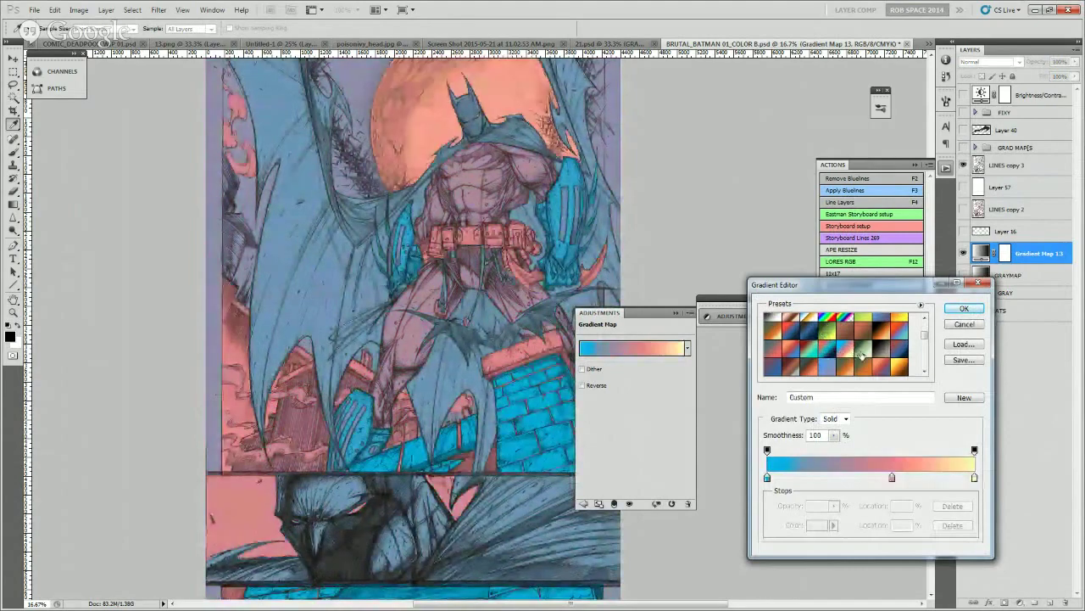
left_click(875, 356)
left_click(863, 343)
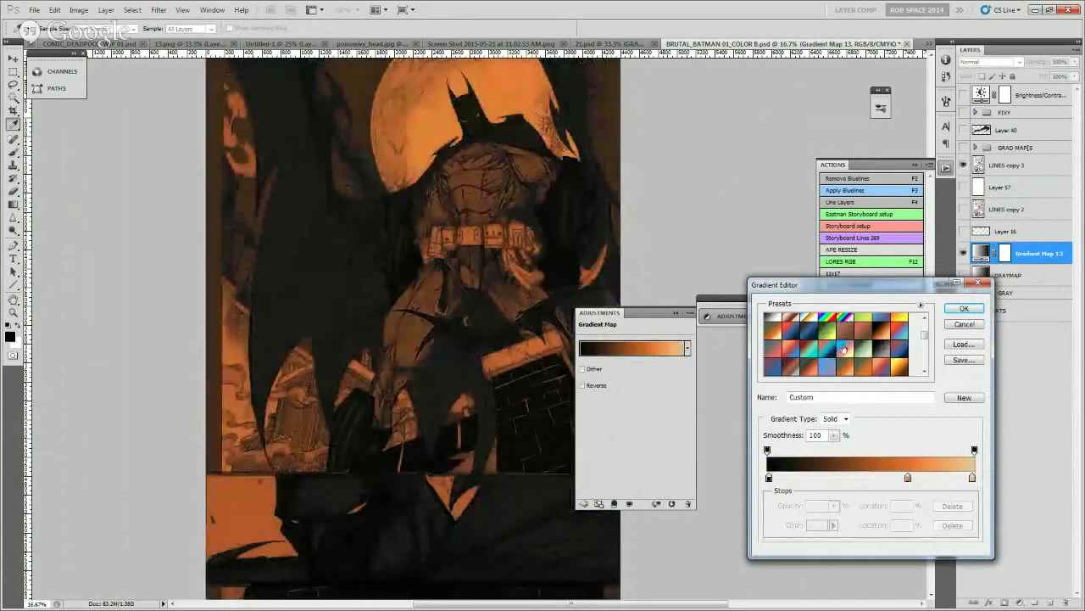
left_click(790, 353)
left_click(775, 351)
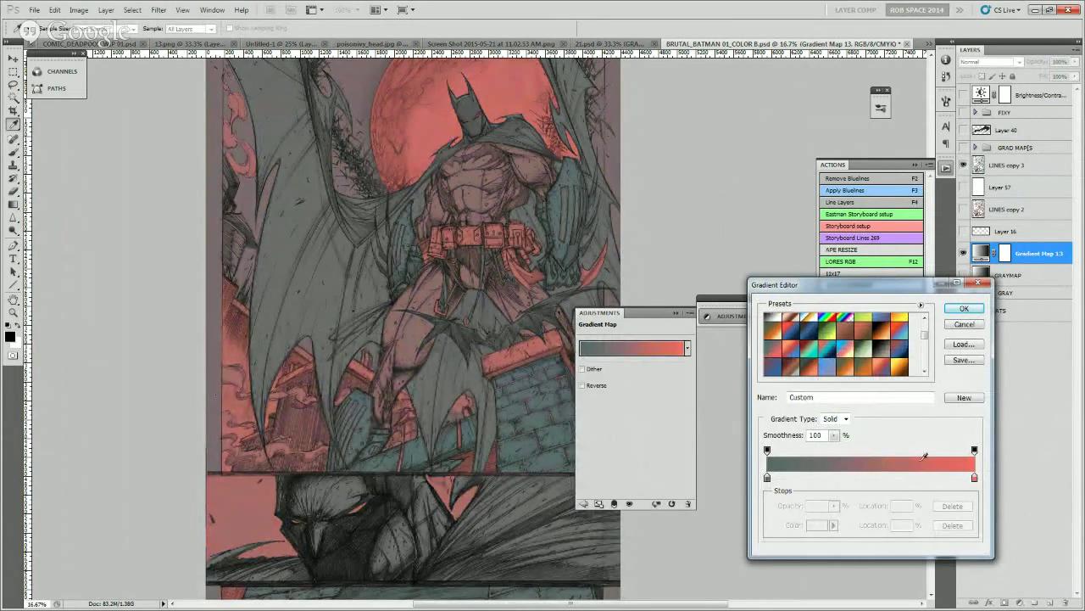
- Try further custom presets on the gradient map, including the red-brown and the purple-to-blue gradients
left_click(786, 350)
left_click(808, 349)
left_click(789, 366)
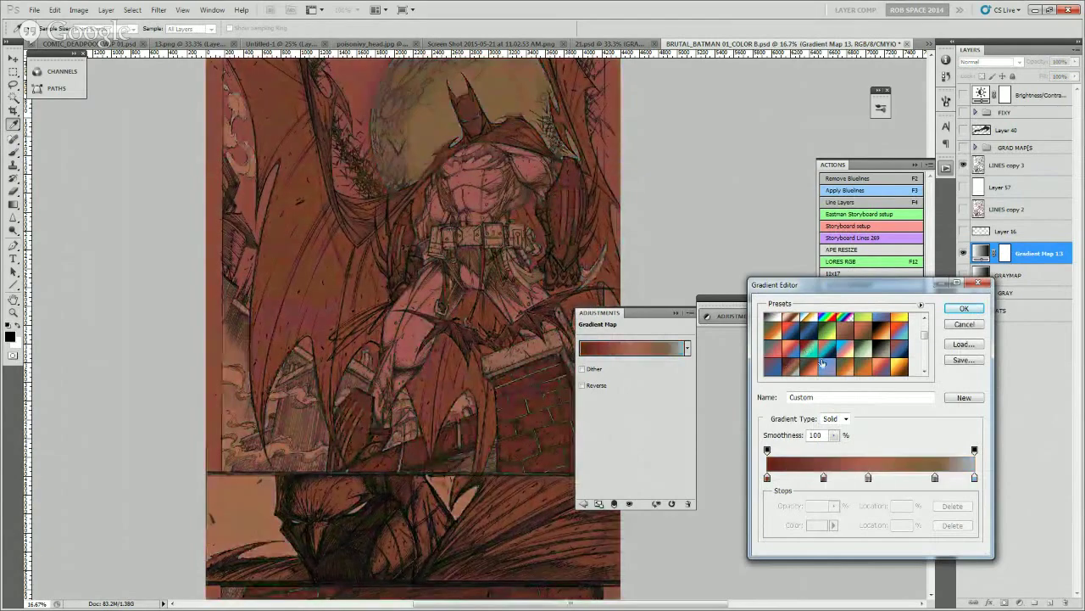
left_click(816, 361)
left_click(775, 371)
- Apply the black-to-white Foreground to Background preset to the gradient map and accept the gradient
scroll(801, 364, "up", 3)
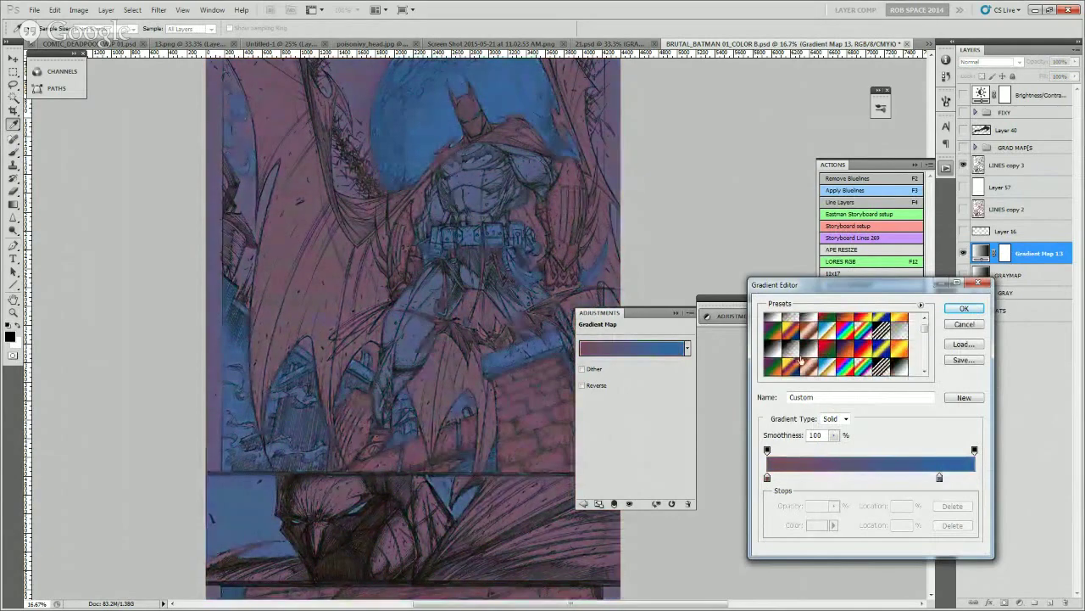
left_click(804, 350)
left_click(772, 351)
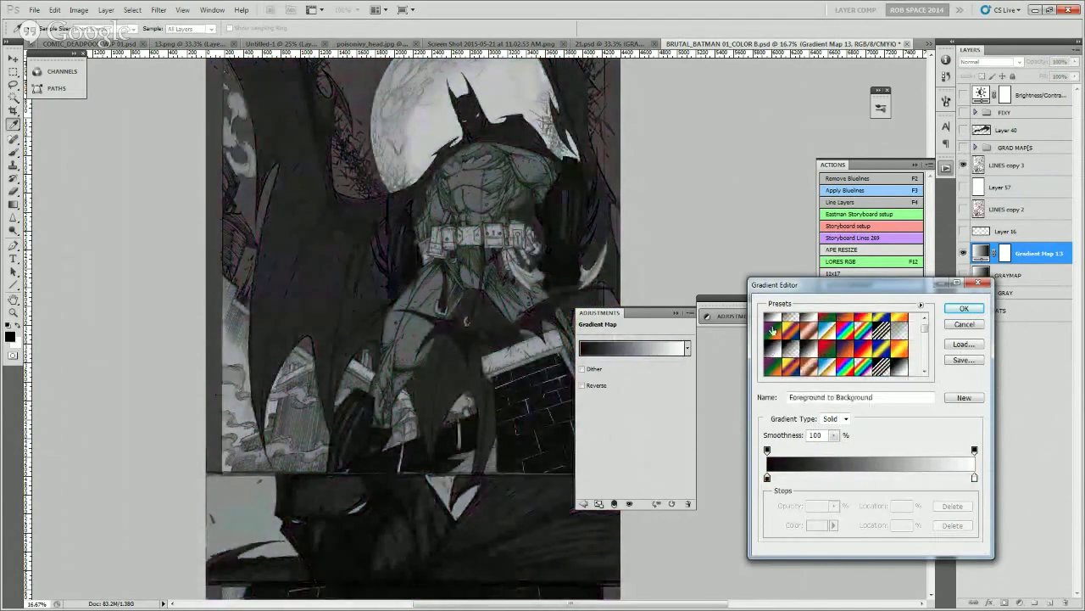
left_click(963, 309)
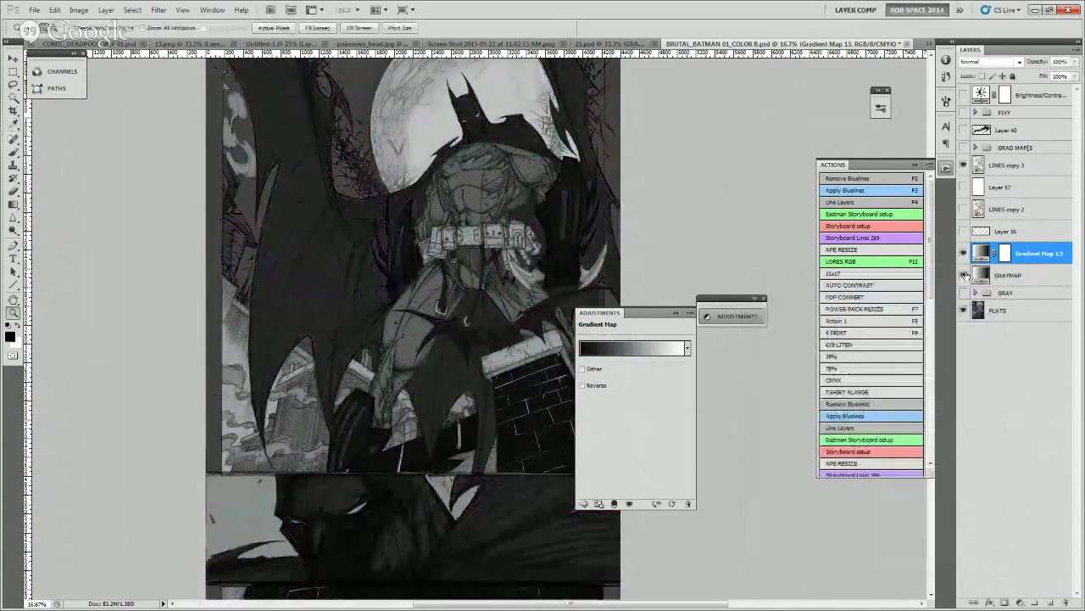
- Show and hide Gradient Map 13 and GRAYMAP alternately to compare their grayscale versions, leaving only GRAYMAP visible
left_click(963, 276)
left_click(964, 274)
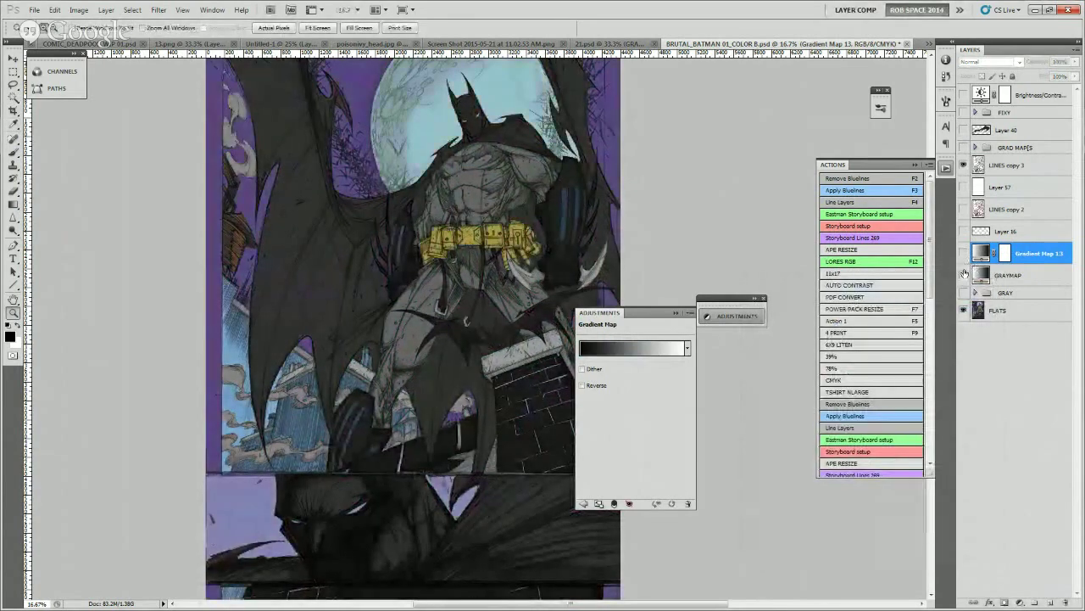
left_click(965, 273)
left_click(963, 274)
left_click(962, 259)
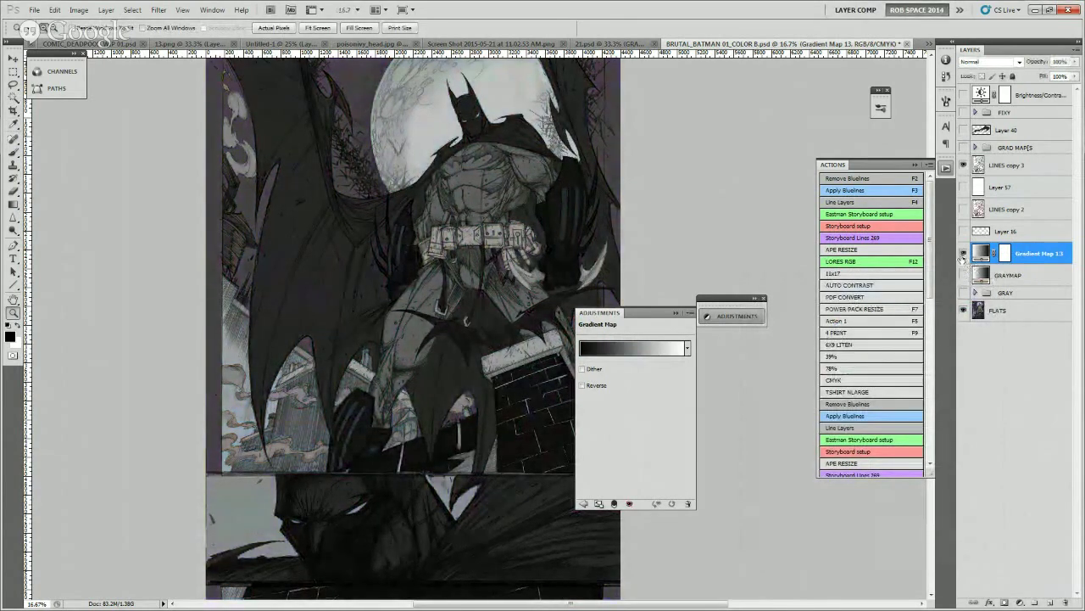
left_click(963, 257)
left_click(963, 274)
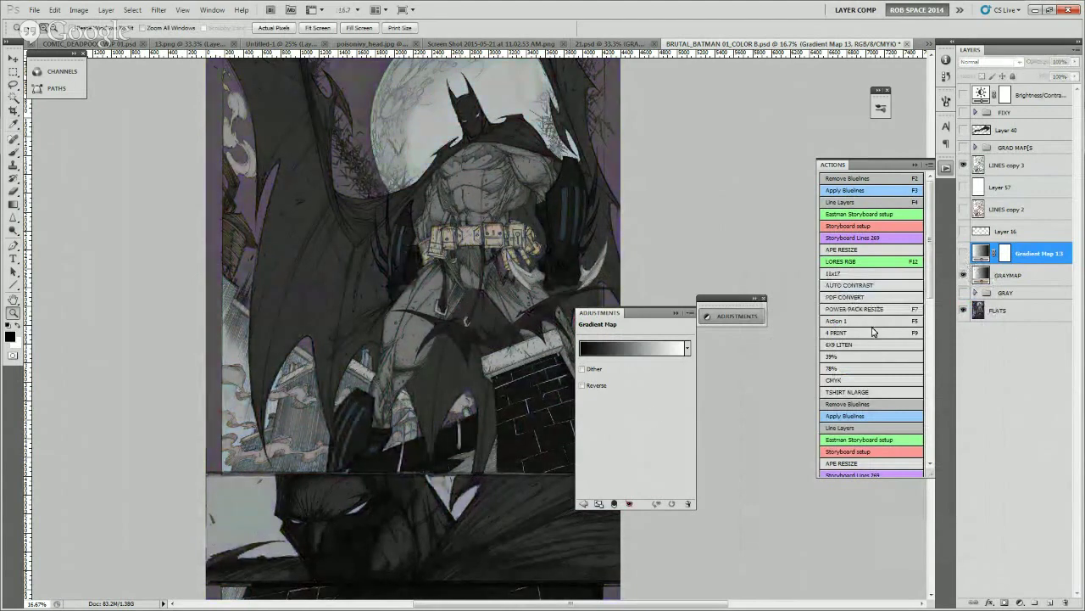
- Select the GRAYMAP layer, inspect its custom gradient's color stops, and close the gradient and adjustment settings
left_click(1040, 273)
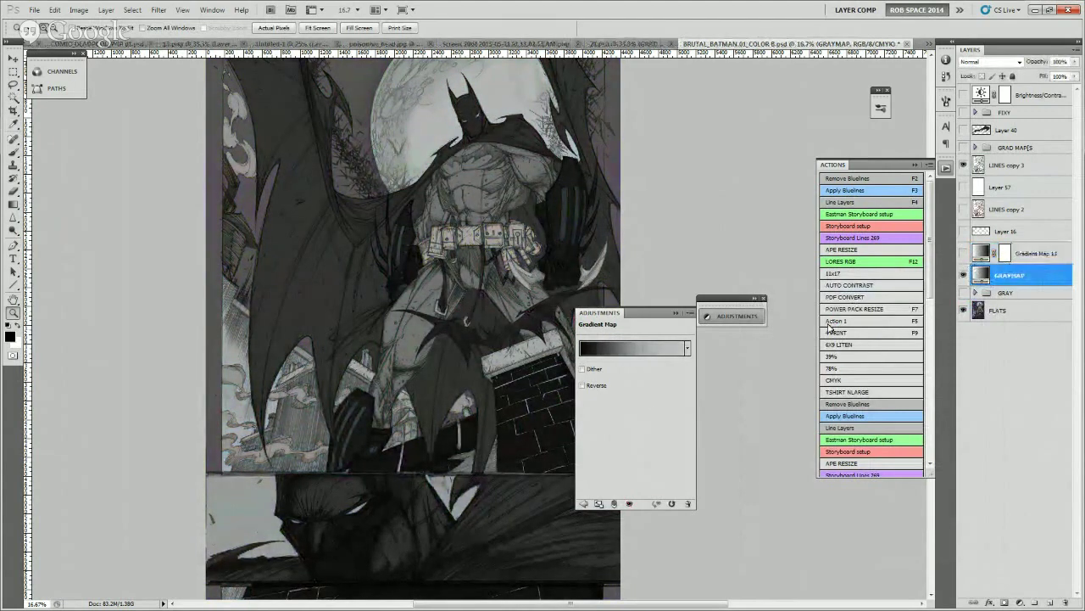
left_click(637, 351)
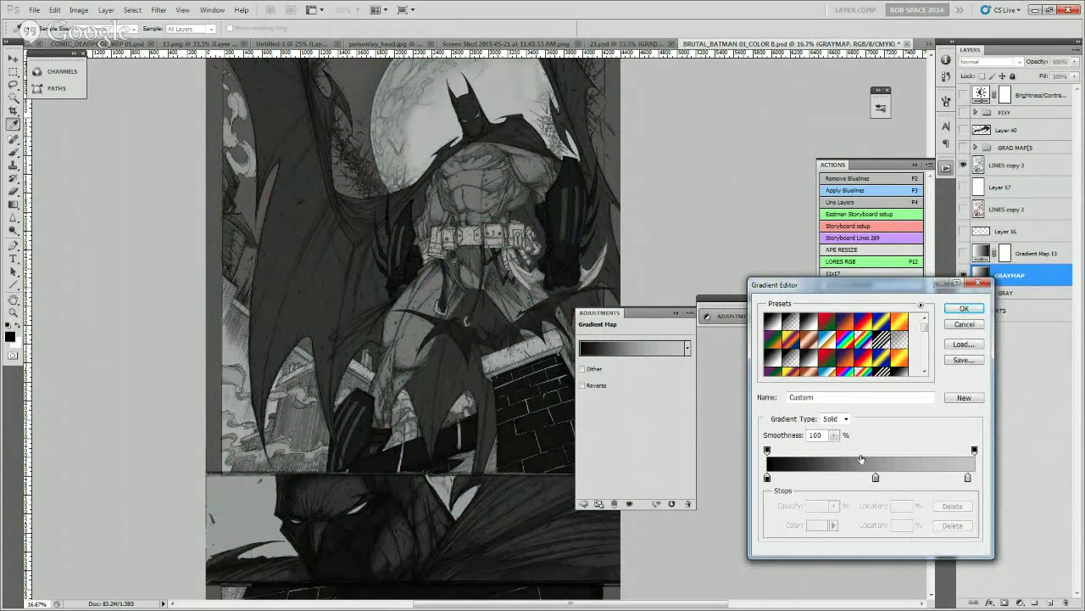
left_click(964, 307)
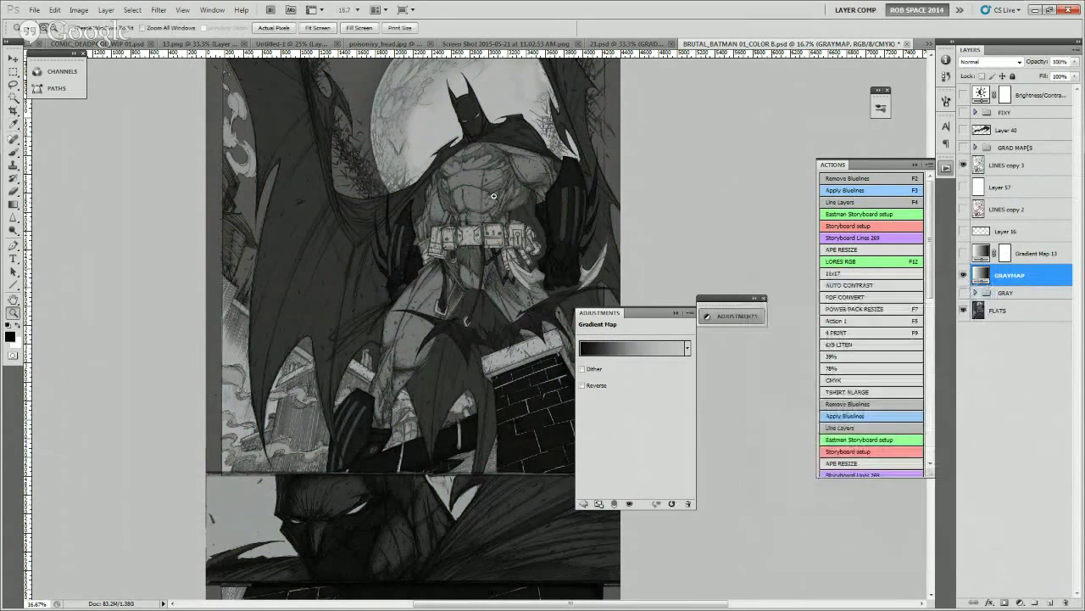
left_click(725, 319)
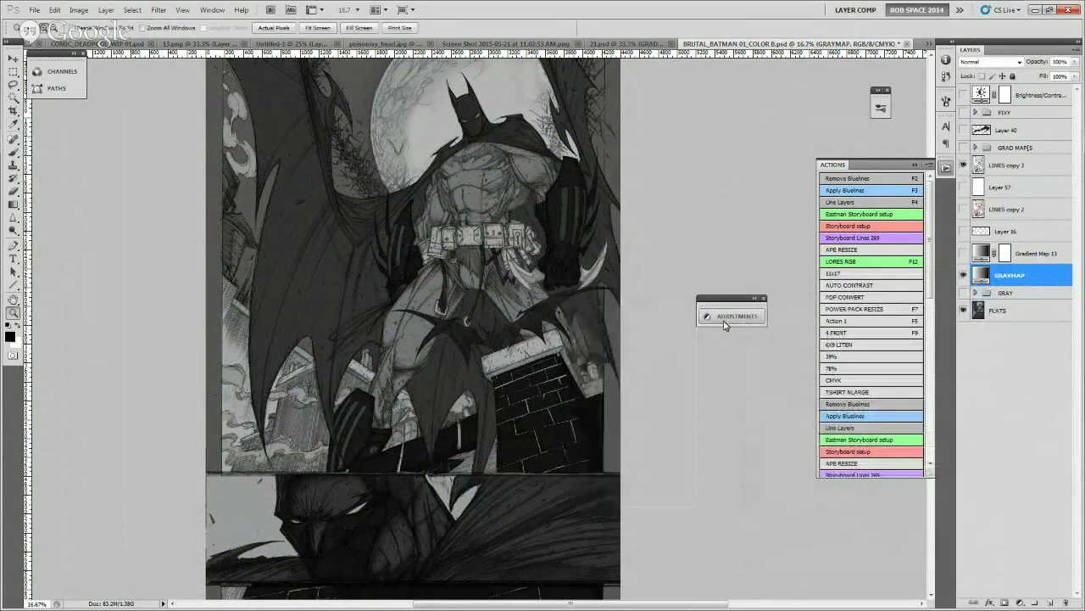
- Expand the GRAY group, move GRAYMAP into it directly below Layer 5, and make the group visible
left_click(977, 292)
left_click_drag(996, 277, 967, 307)
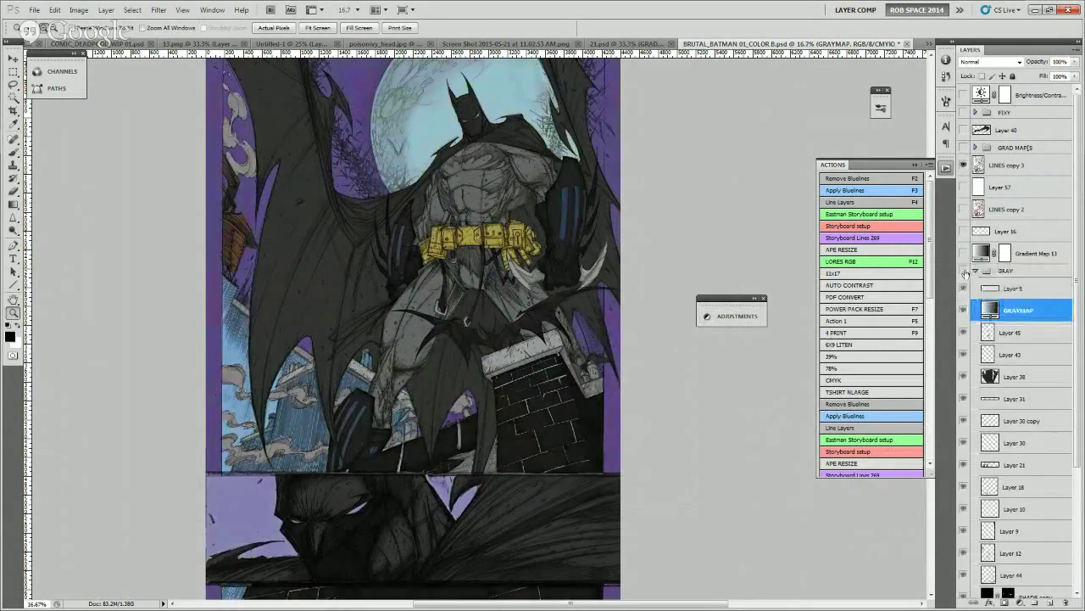
left_click(964, 271)
left_click_drag(497, 184, 501, 210)
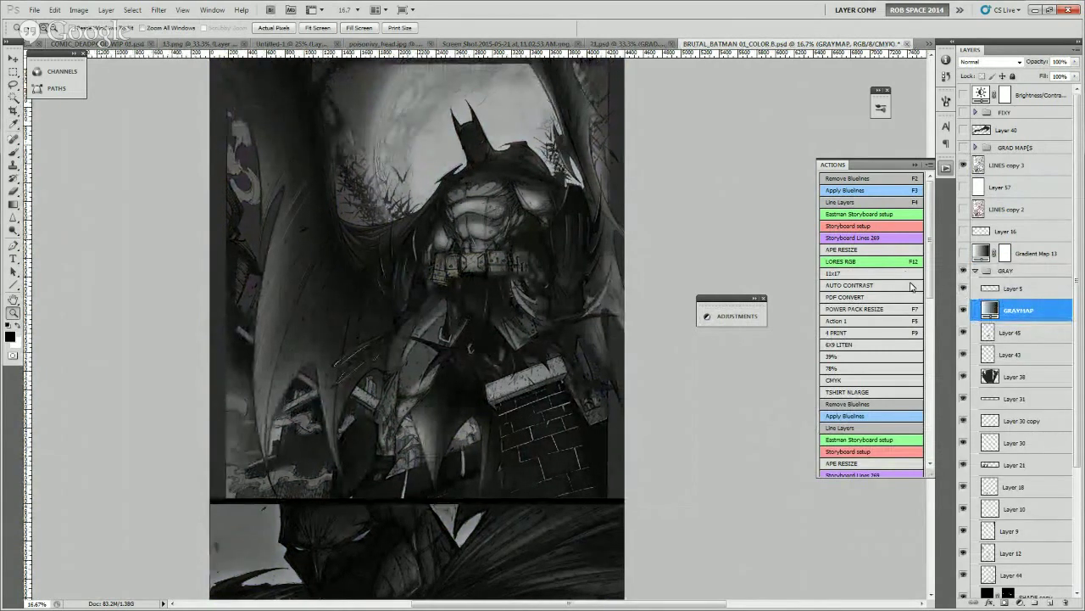
- Hide all layers below GRAYMAP inside the GRAY group, down to Layer 6
left_click_drag(965, 333, 967, 577)
scroll(970, 537, "down", 3)
left_click_drag(964, 507, 964, 573)
left_click_drag(966, 496, 964, 439)
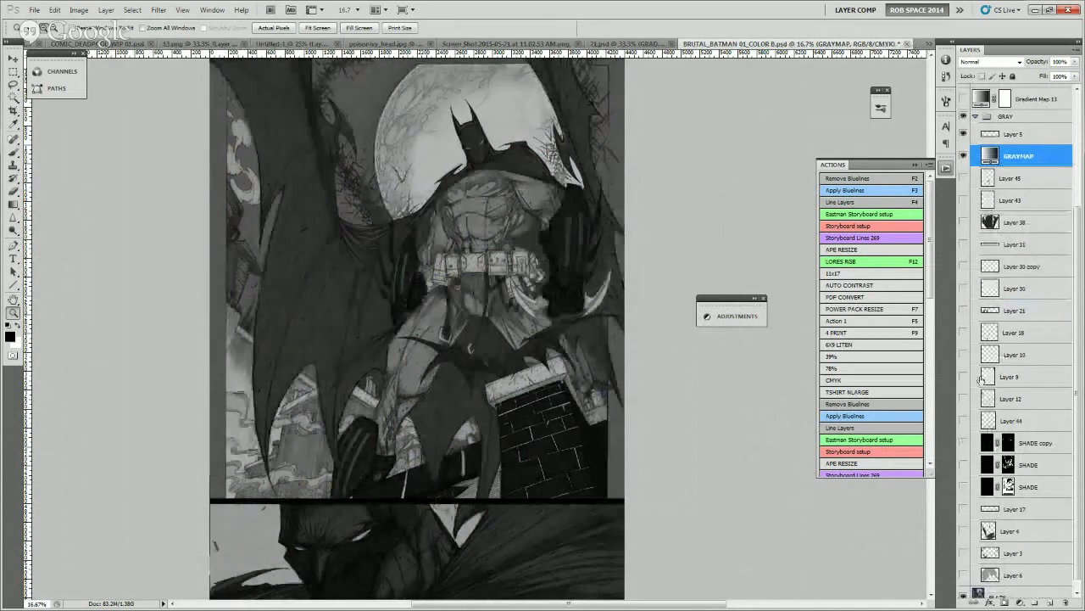
- Show the two SHADE layers one after the other and examine the shadows they add to both panels
left_click(963, 487)
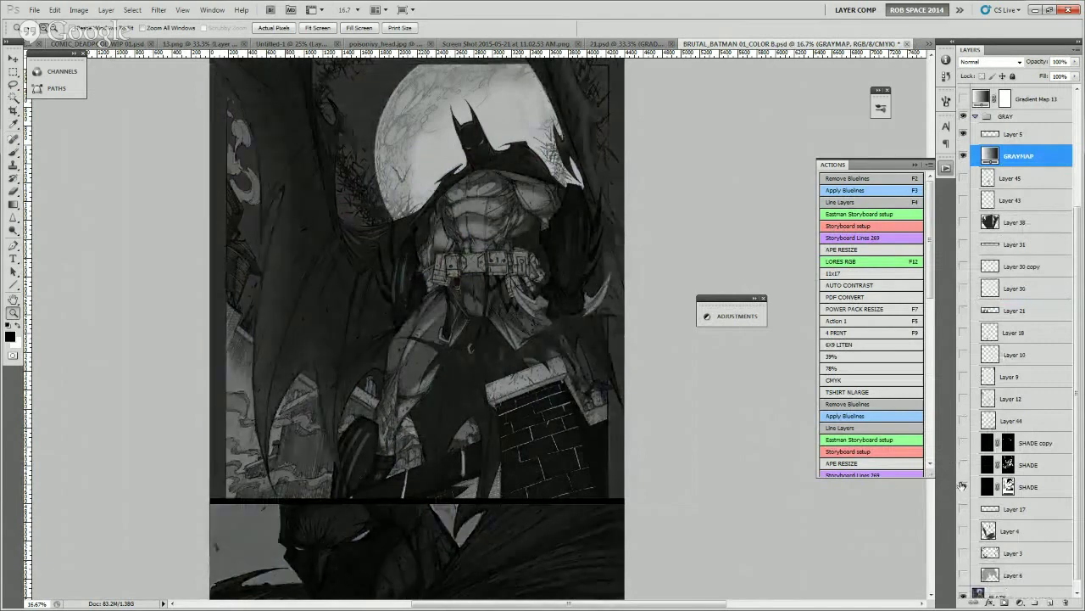
left_click_drag(519, 344, 520, 322)
left_click_drag(396, 452, 409, 409)
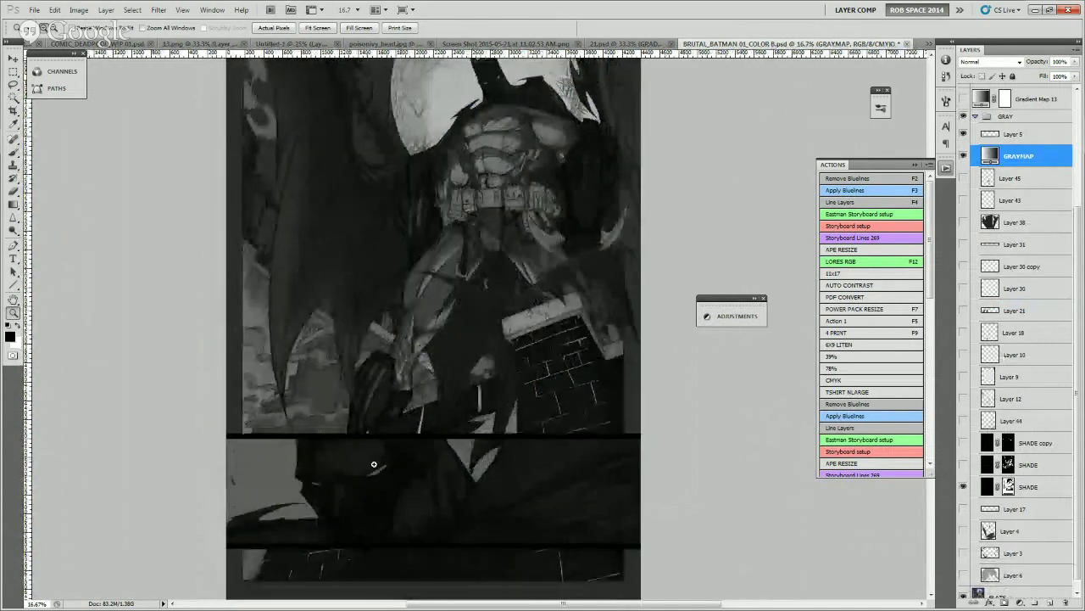
left_click(963, 465)
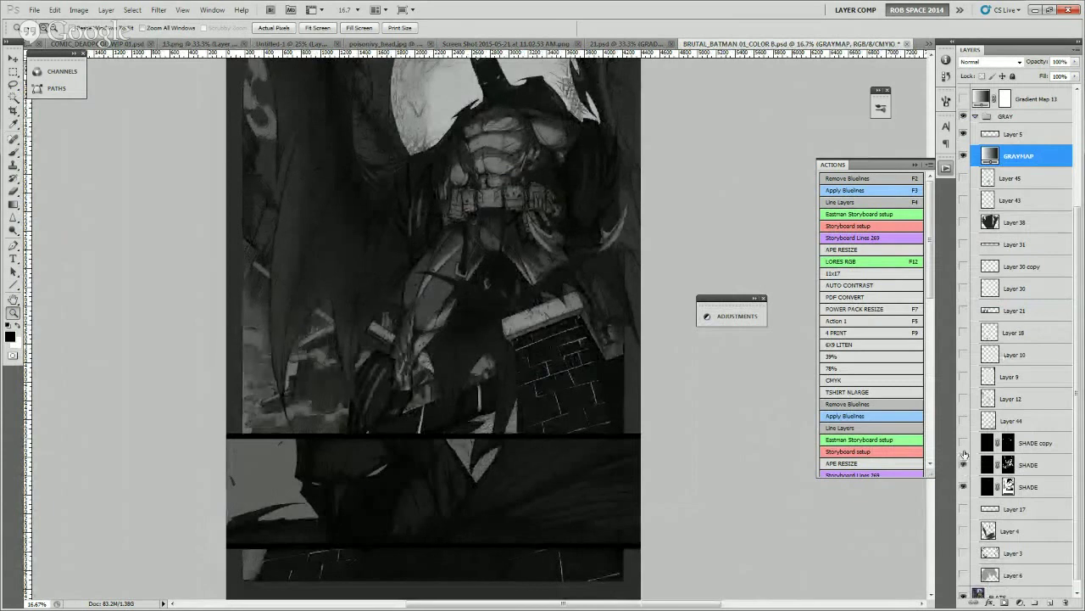
- Show every layer from SHADE copy up to the one directly below GRAYMAP and examine the rendered figure
left_click_drag(963, 443, 964, 251)
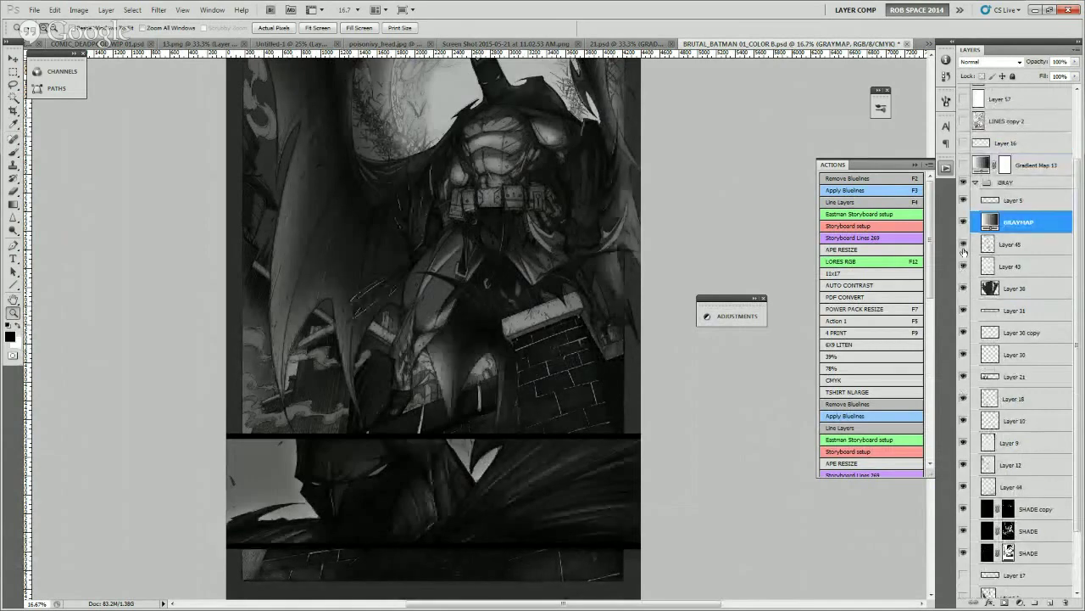
scroll(963, 251, "up", 3)
left_click_drag(526, 252, 557, 298)
- Show Layer 17, Layer 4, Layer 3 and Layer 6 at the base of the GRAY group and inspect the result
scroll(1007, 496, "down", 4)
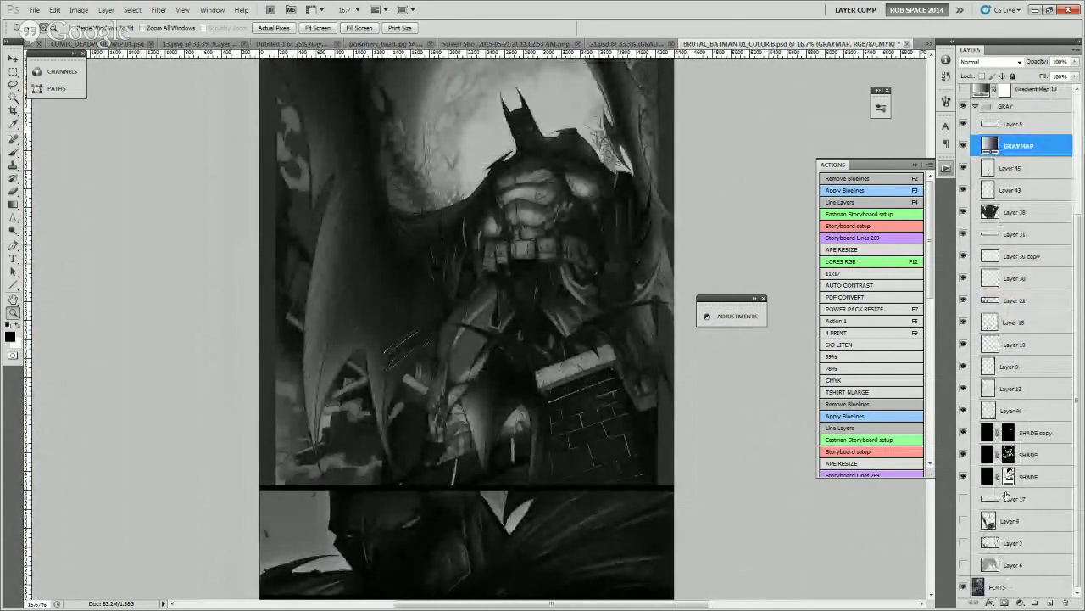
left_click_drag(963, 501, 963, 564)
left_click_drag(634, 487, 649, 358)
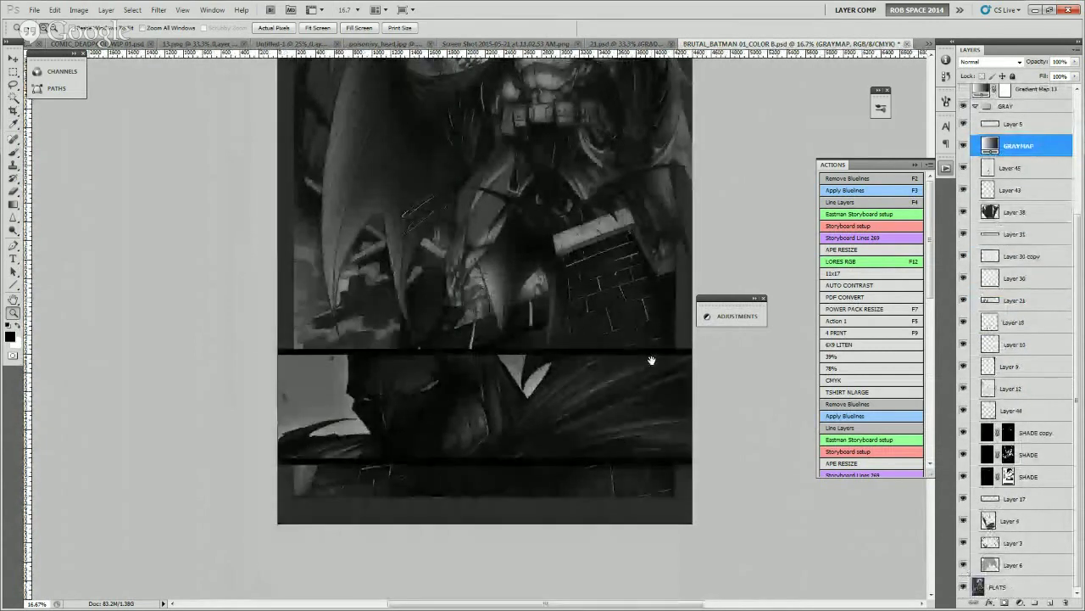
left_click_drag(510, 333, 515, 394)
- Toggle the Brightness/Contrast adjustment layer to compare its effect, leave it visible and select it
scroll(1018, 254, "up", 4)
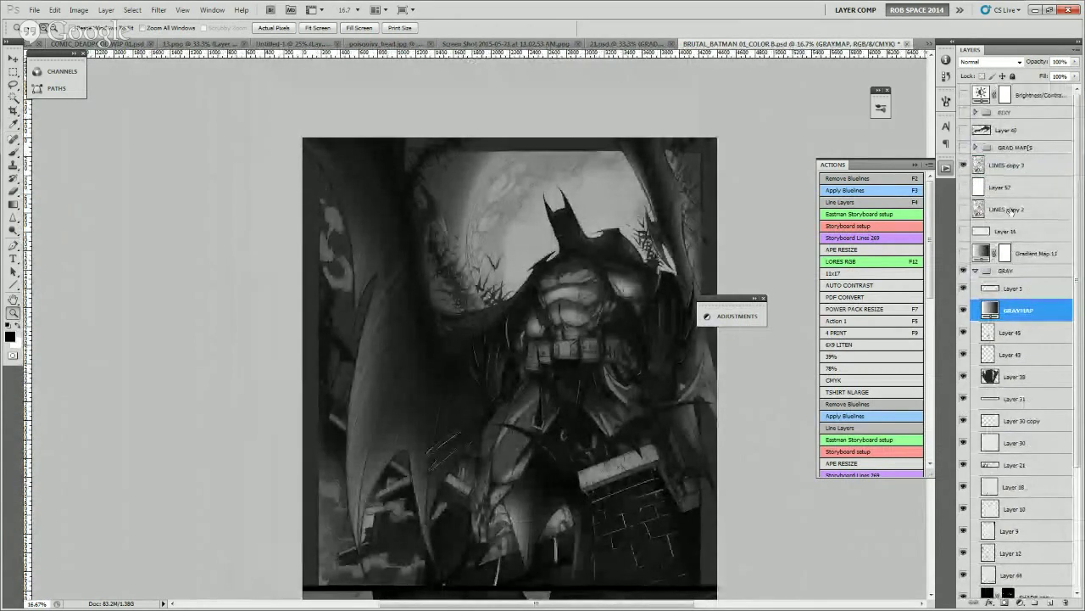
left_click(964, 94)
left_click(963, 94)
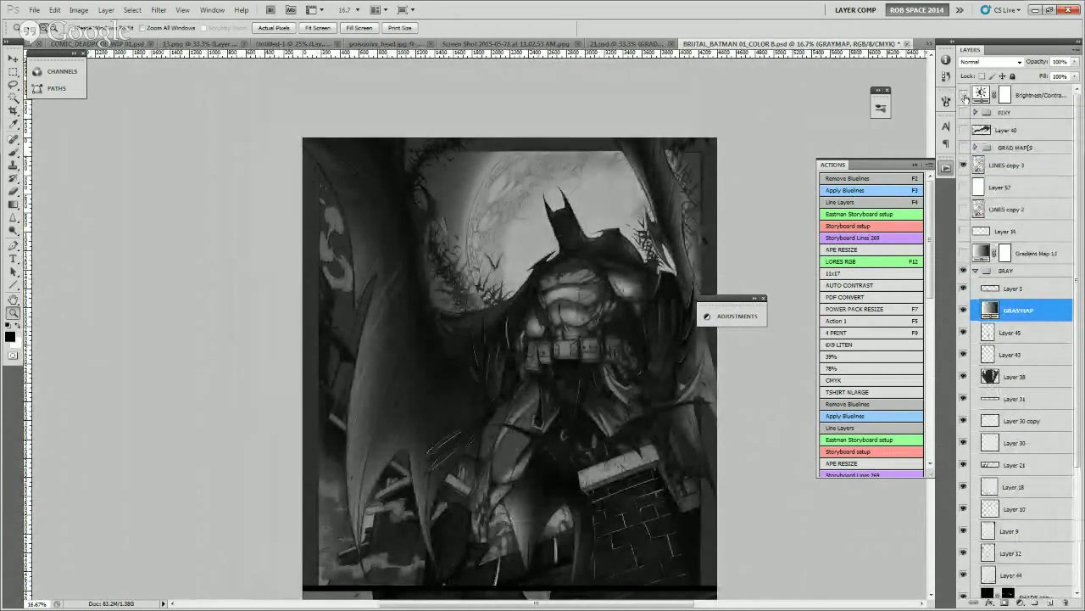
left_click(963, 95)
left_click_drag(471, 418, 480, 249)
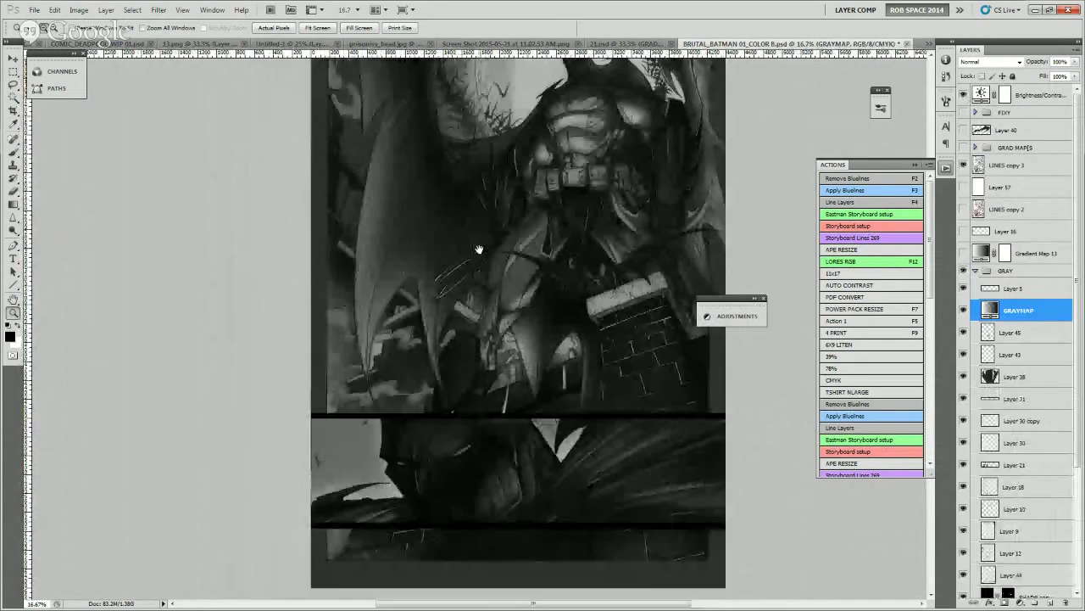
left_click(1050, 100)
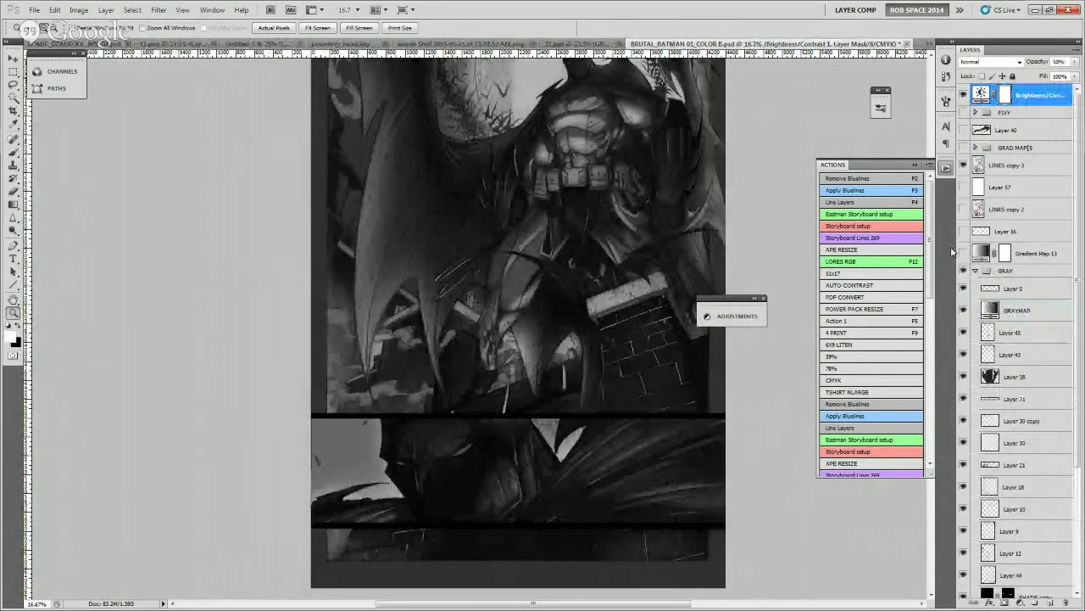
- Collapse the GRAY group, then show and expand the GRAD MAPS group and hide every layer inside it
left_click_drag(601, 290, 569, 343)
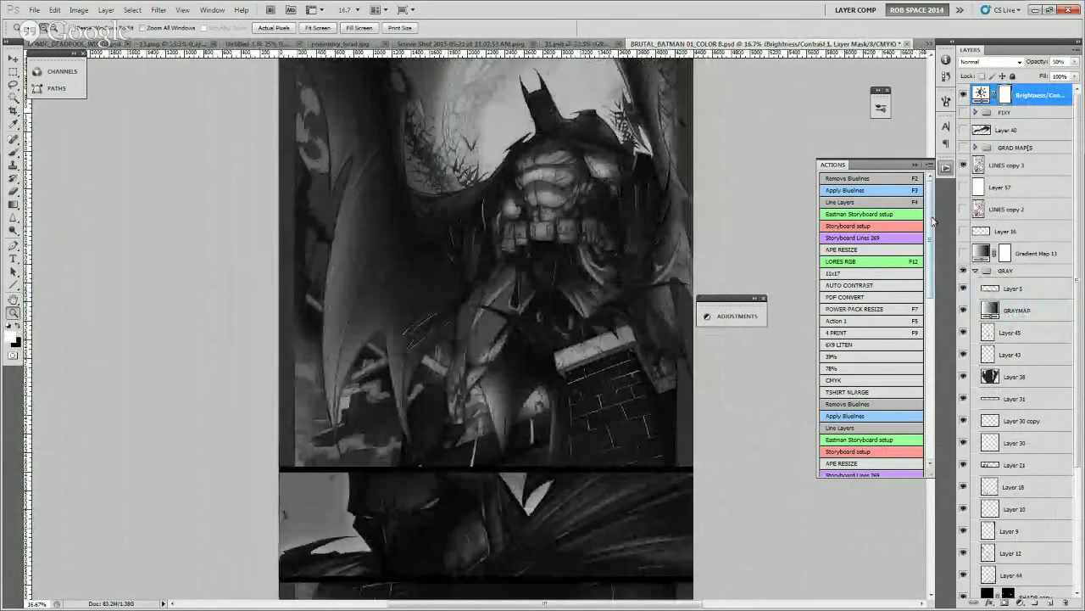
left_click(975, 270)
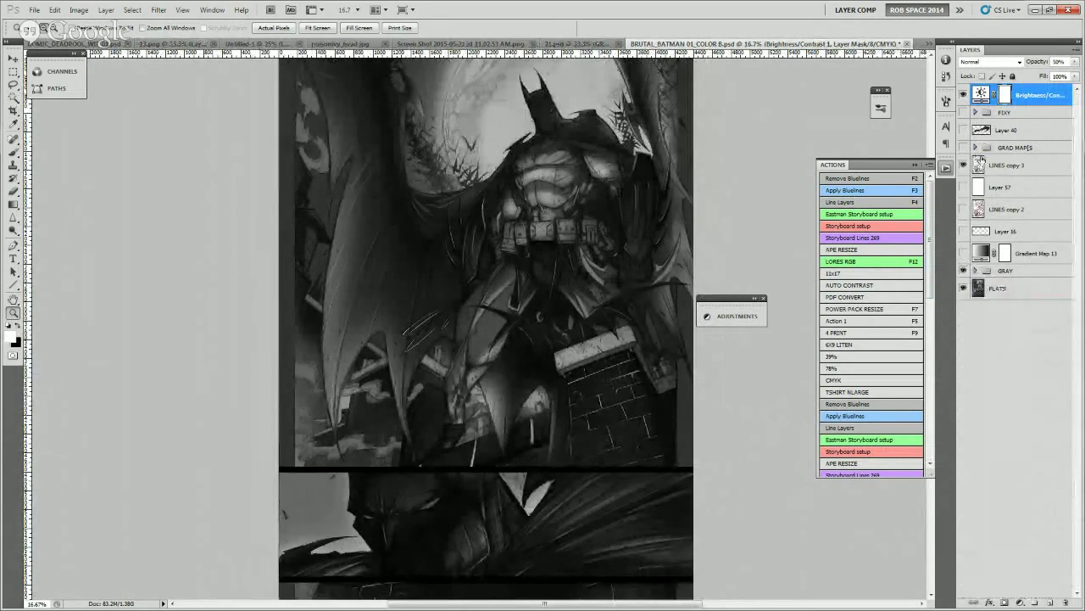
left_click(964, 149)
left_click(975, 148)
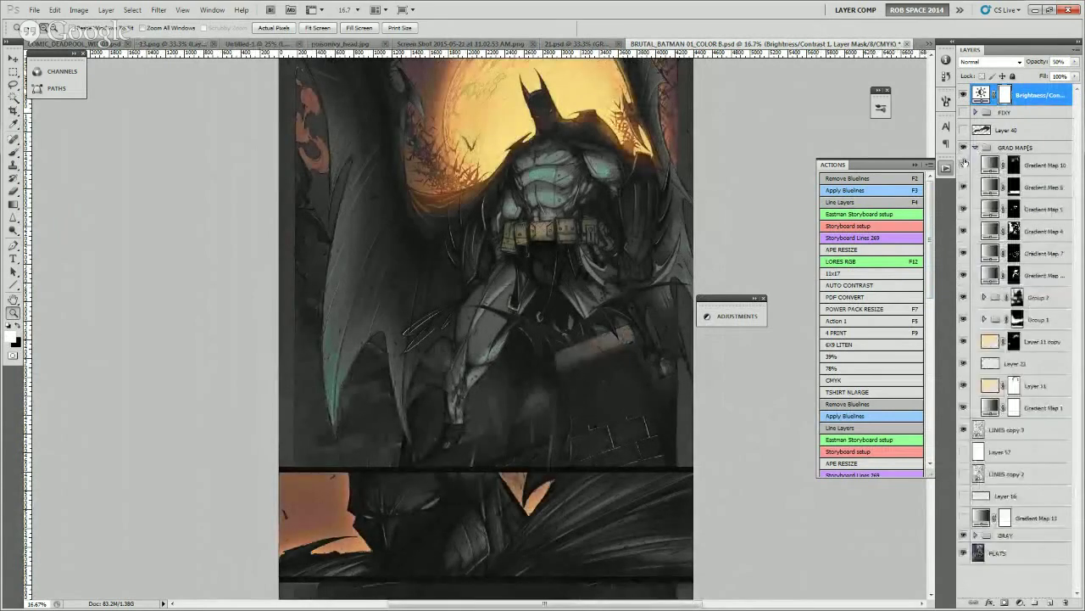
left_click_drag(964, 231, 959, 413)
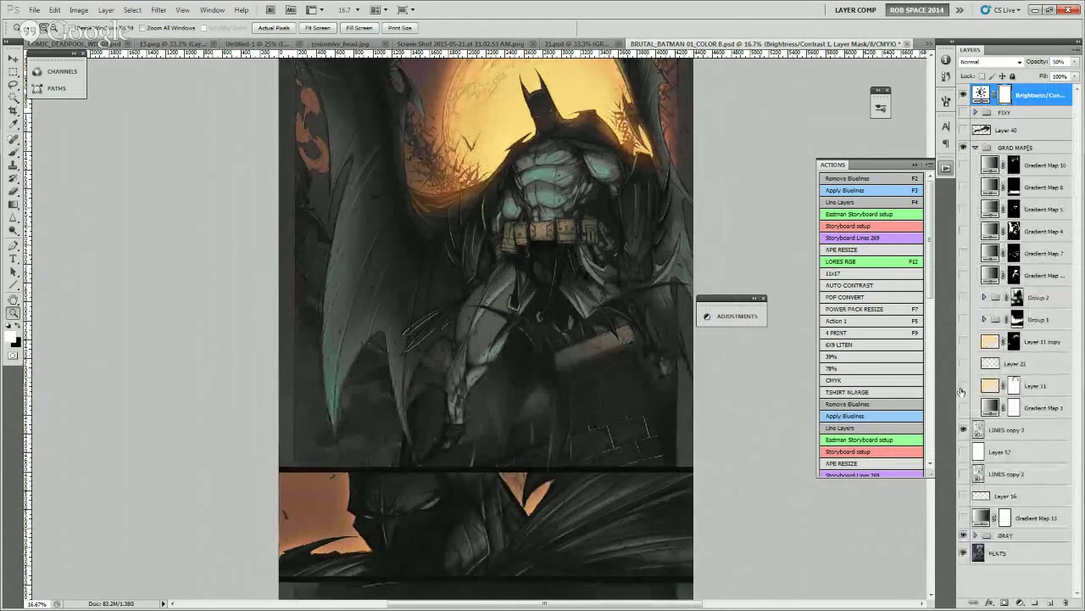
- Show Gradient Map 1 at the base of the group, toggling it to compare its effect on both panels
left_click(963, 409)
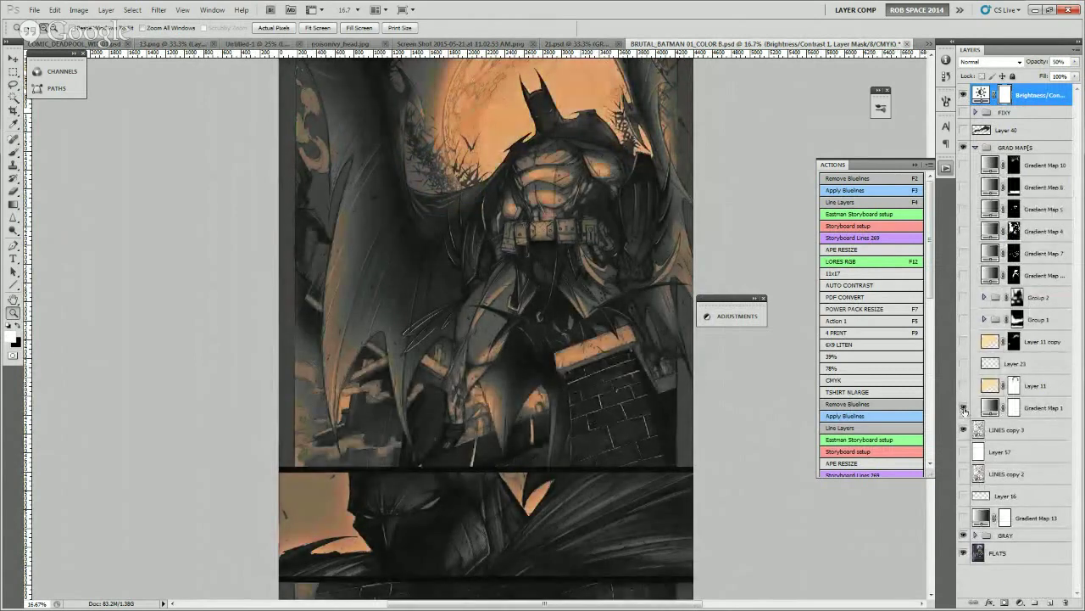
left_click(963, 409)
left_click(963, 409)
left_click_drag(599, 190, 589, 230)
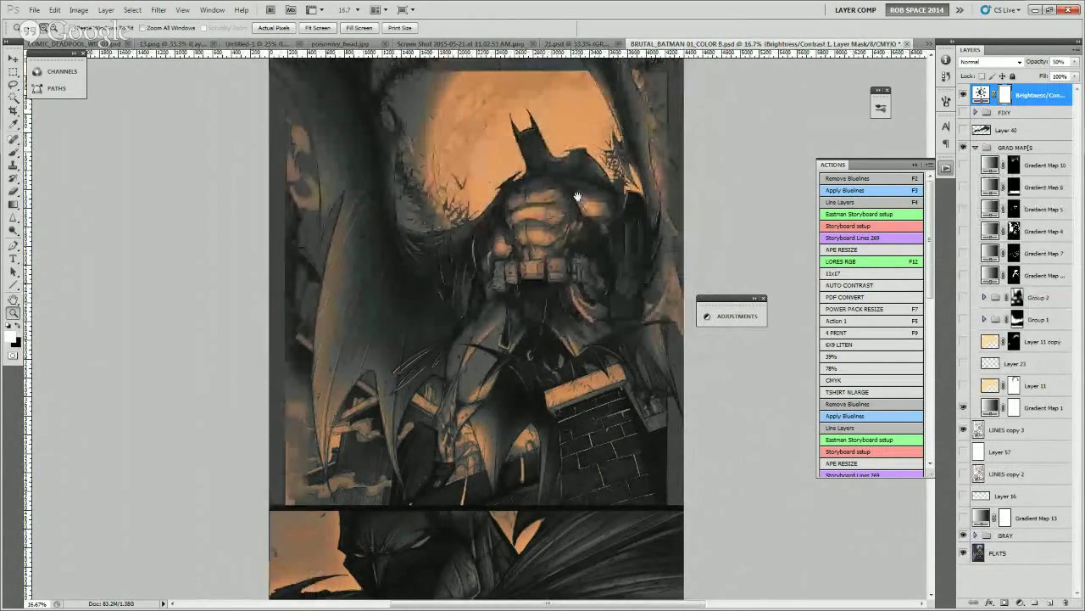
scroll(508, 364, "down", 2)
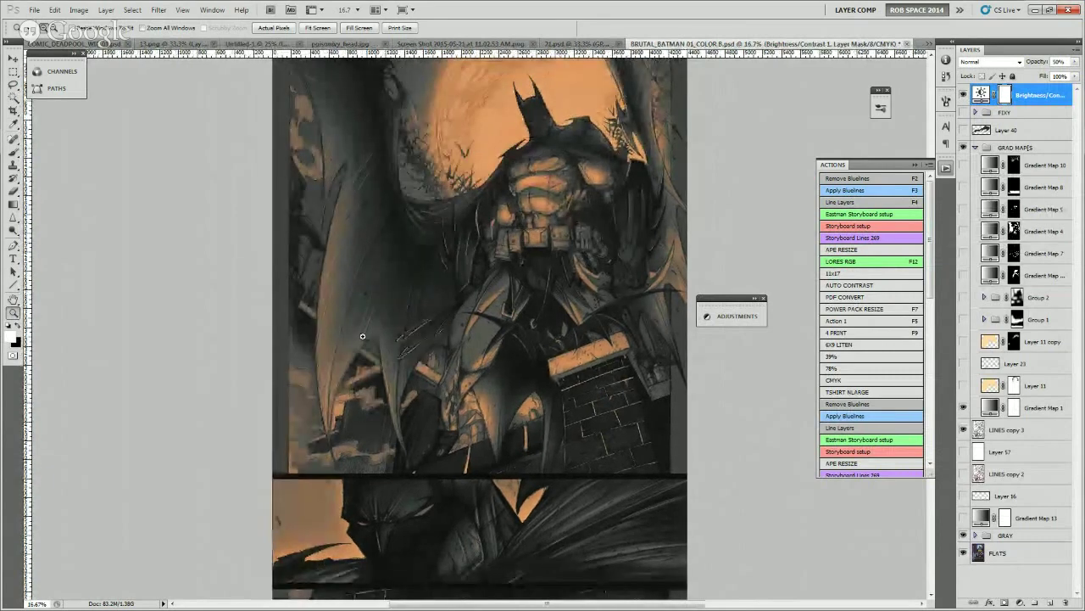
left_click_drag(481, 146, 477, 149)
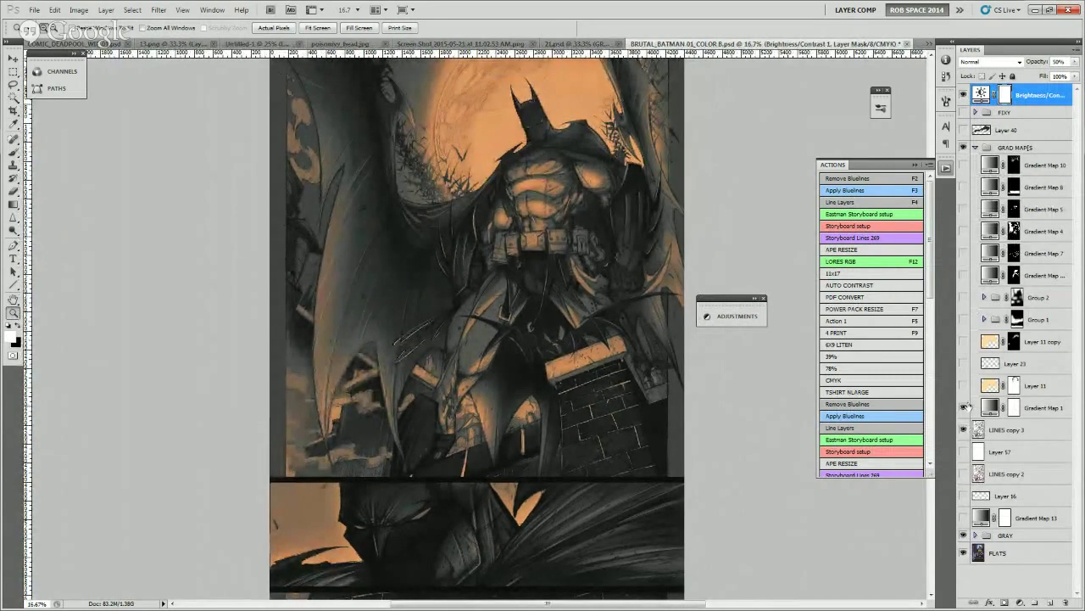
- Show Gradient Map 3 copy on the figure and inspect its color stops in the Gradient Editor
left_click(963, 275)
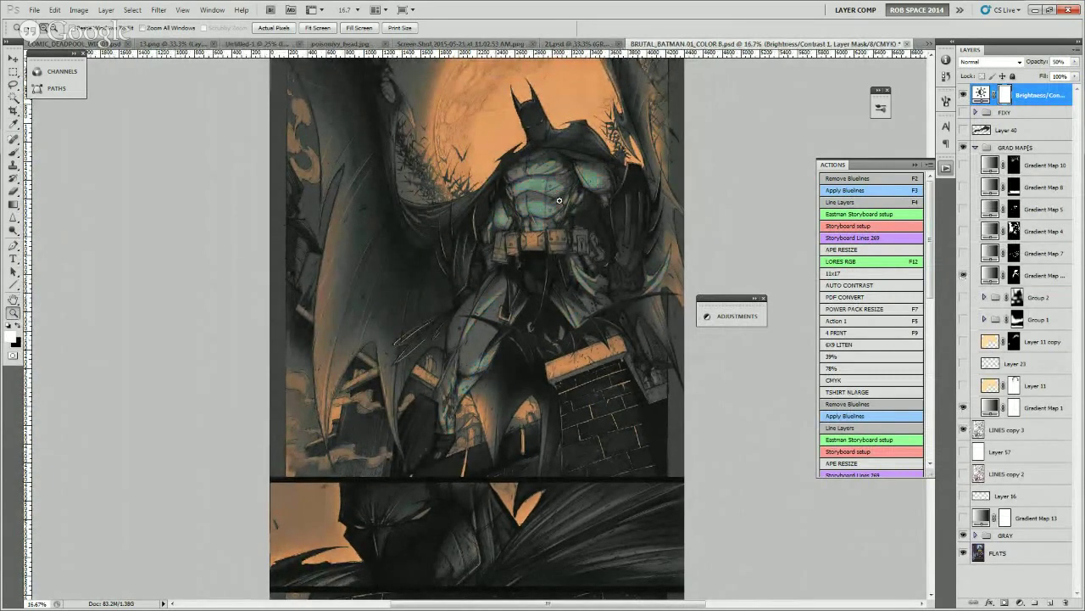
left_click_drag(558, 217, 551, 219)
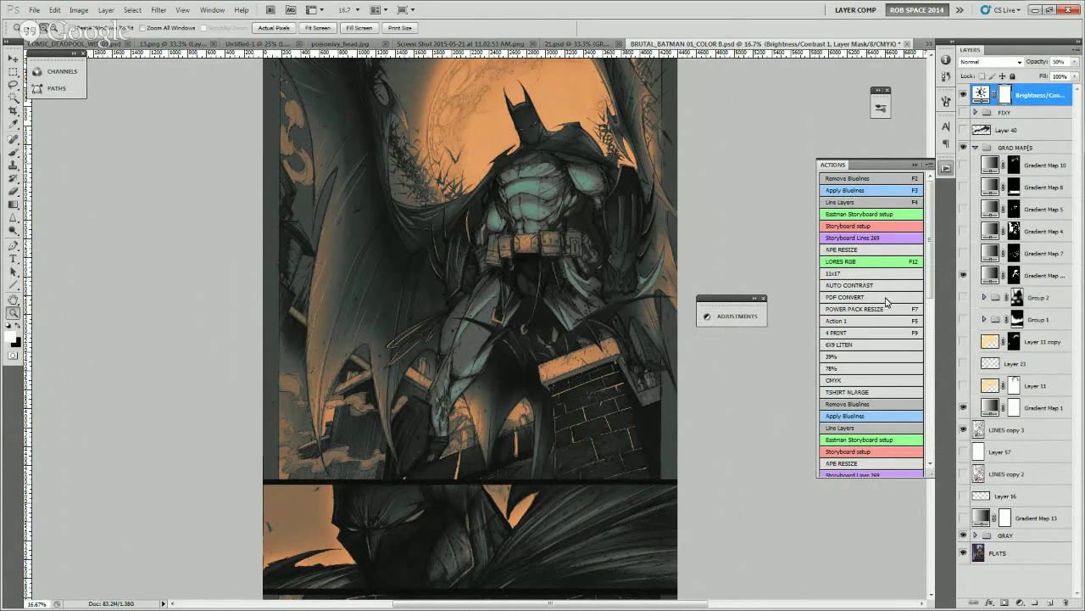
double_click(988, 275)
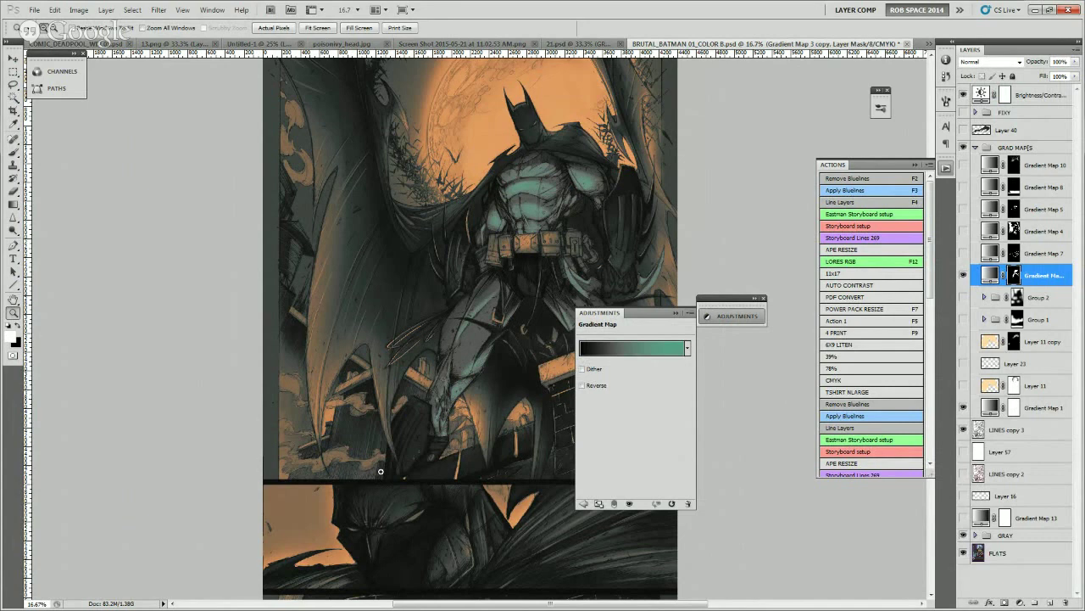
left_click(640, 348)
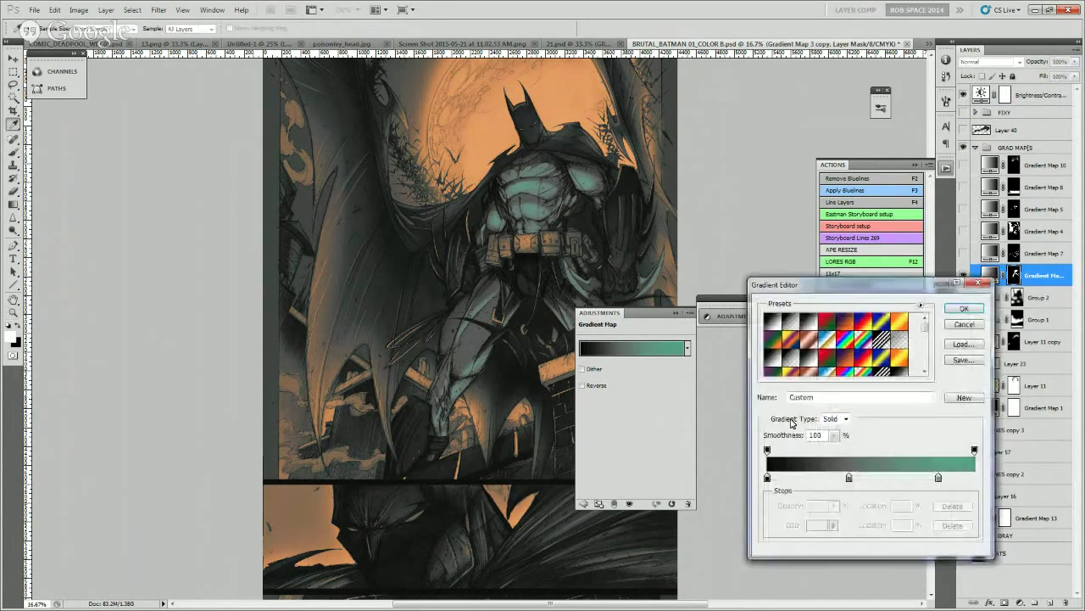
left_click(938, 478)
key("Return")
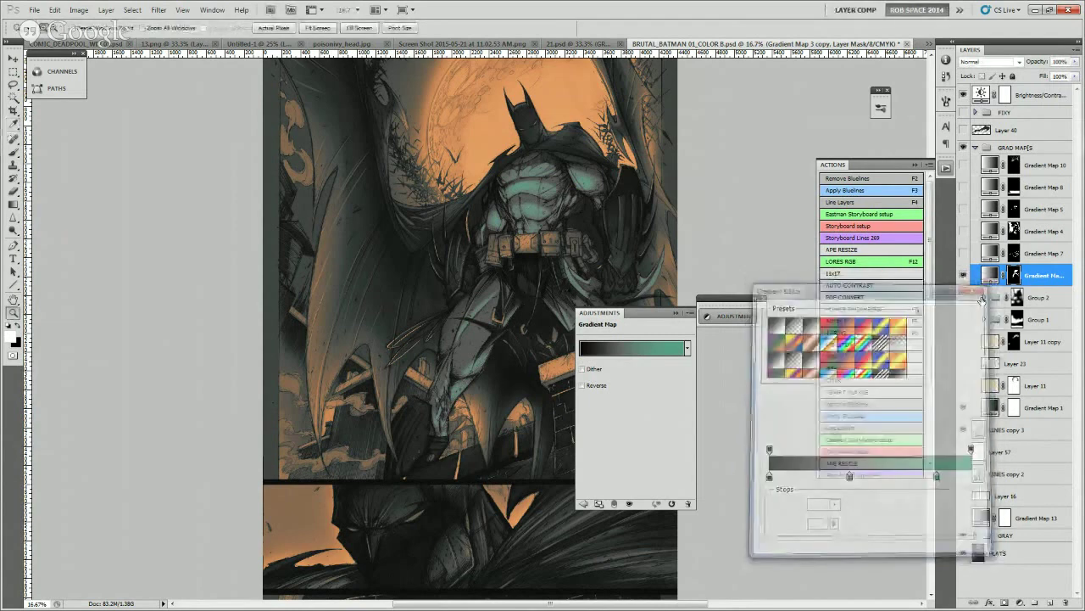
- Select the area of Batman's bodysuit with the Magic Wand, based on the FLATS layer
key("z")
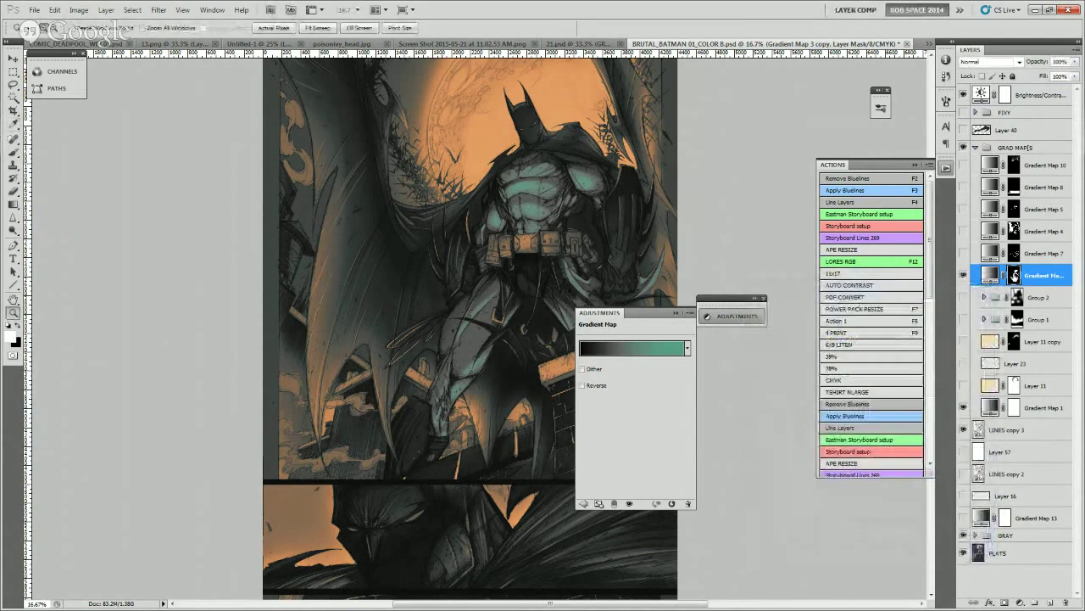
left_click(988, 553)
key("w")
left_click(547, 214)
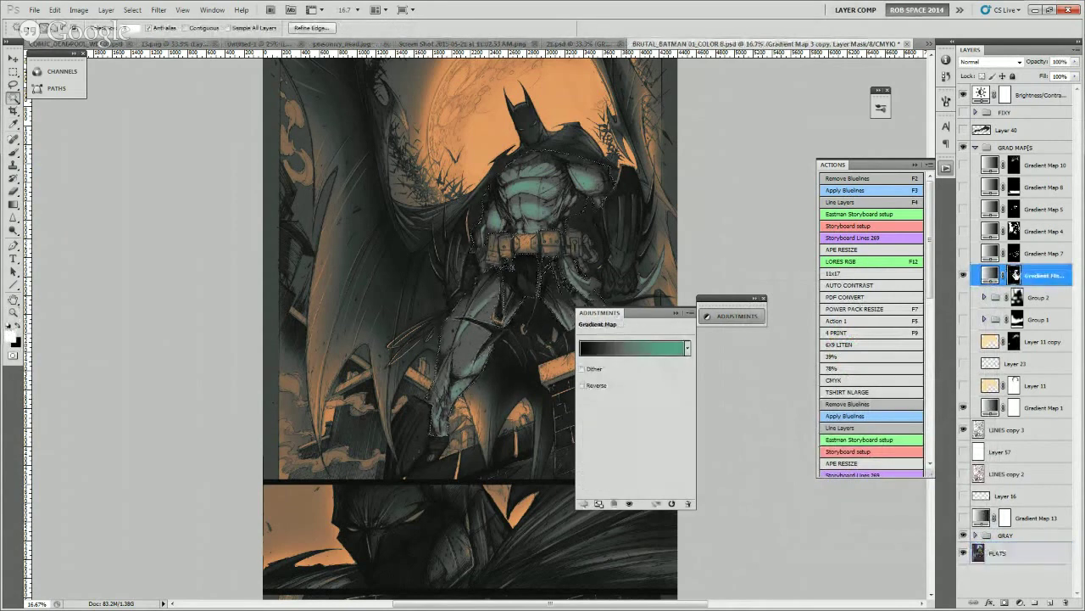
- Disable and re-enable the layer mask of Gradient Map 3 copy to compare its coverage, and clear the selection
right_click(1014, 274)
left_click(989, 281)
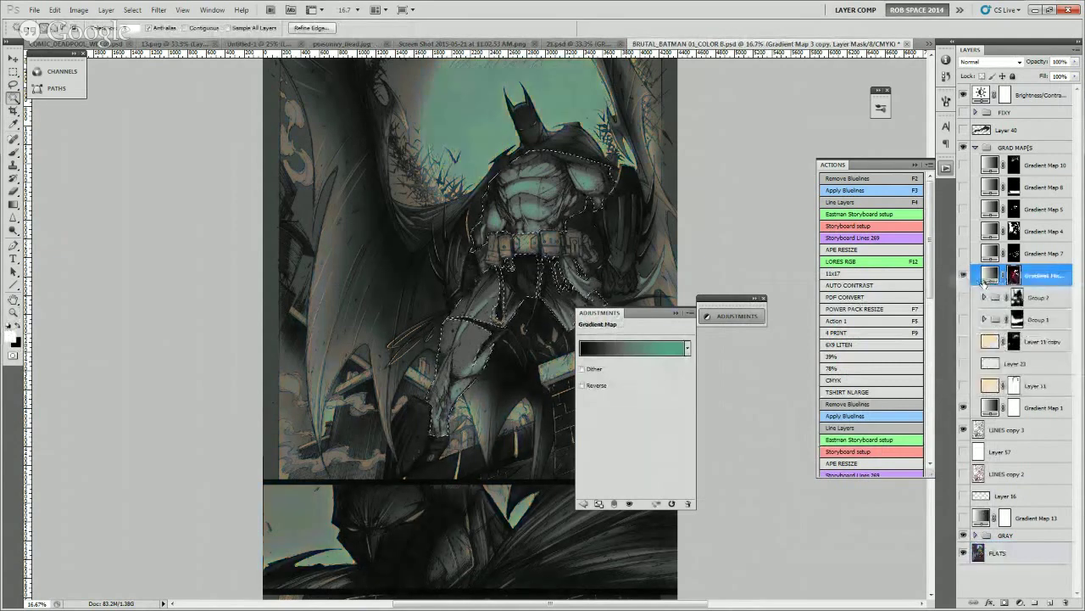
right_click(1010, 274)
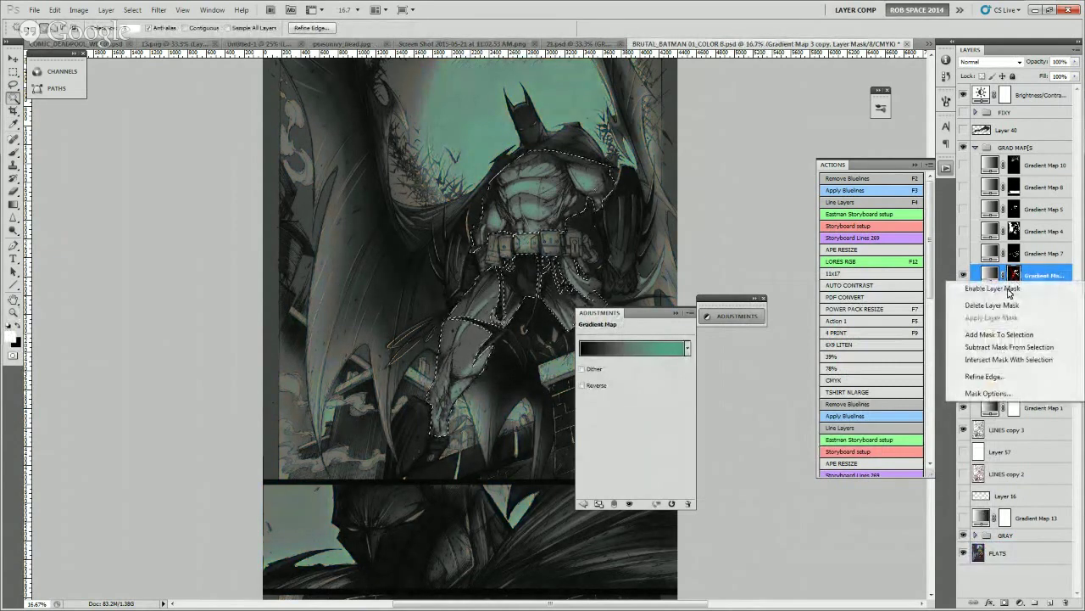
left_click(988, 281)
key("ctrl+d")
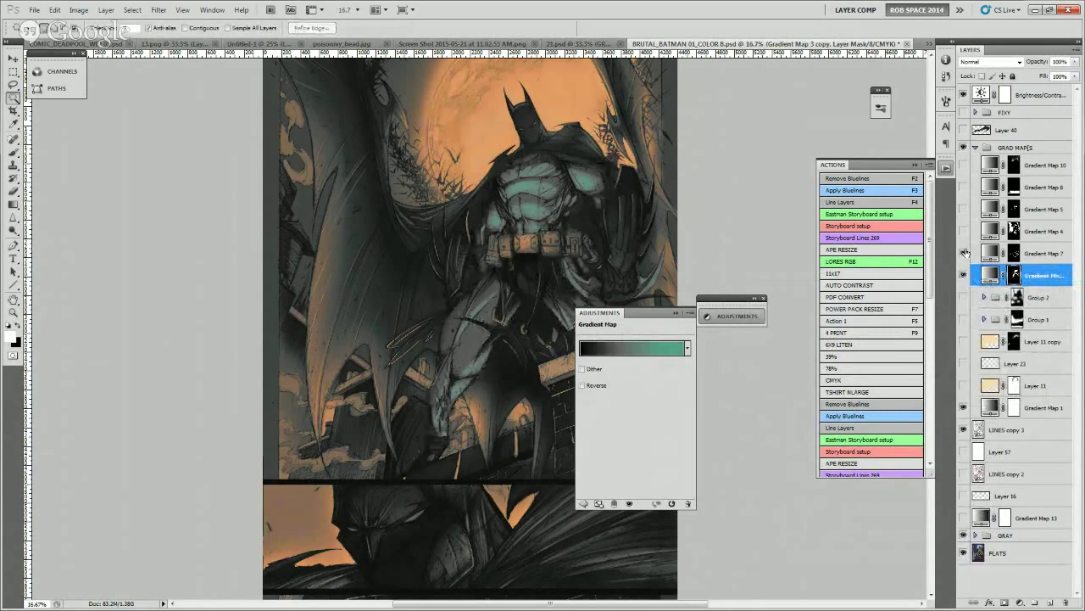
- Show and select Gradient Map 7, preview it at 100% opacity, and set its opacity to 50%
left_click(988, 255)
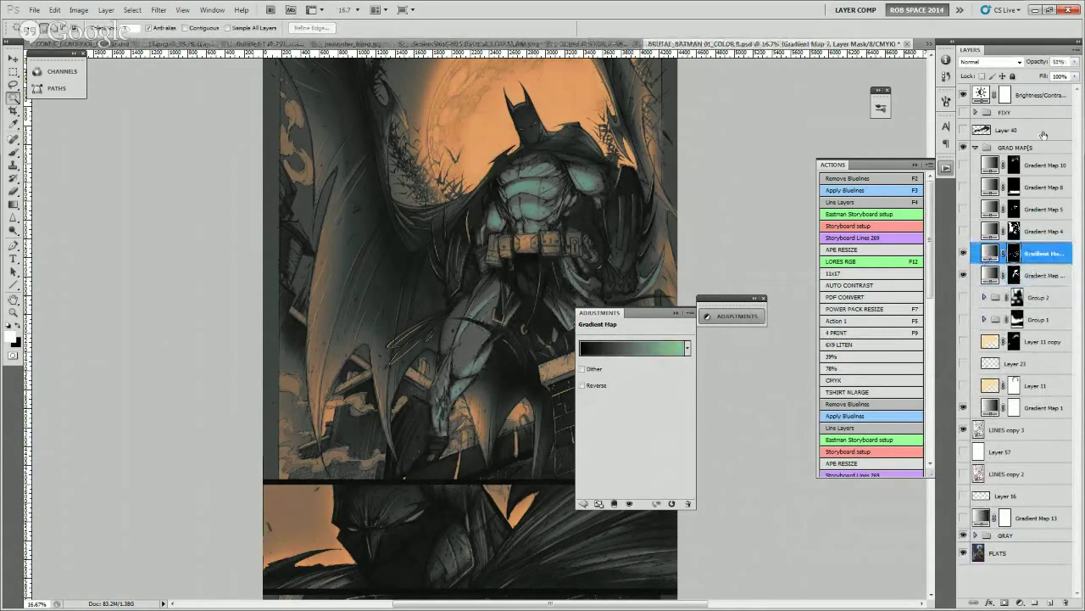
left_click_drag(1075, 62, 1077, 75)
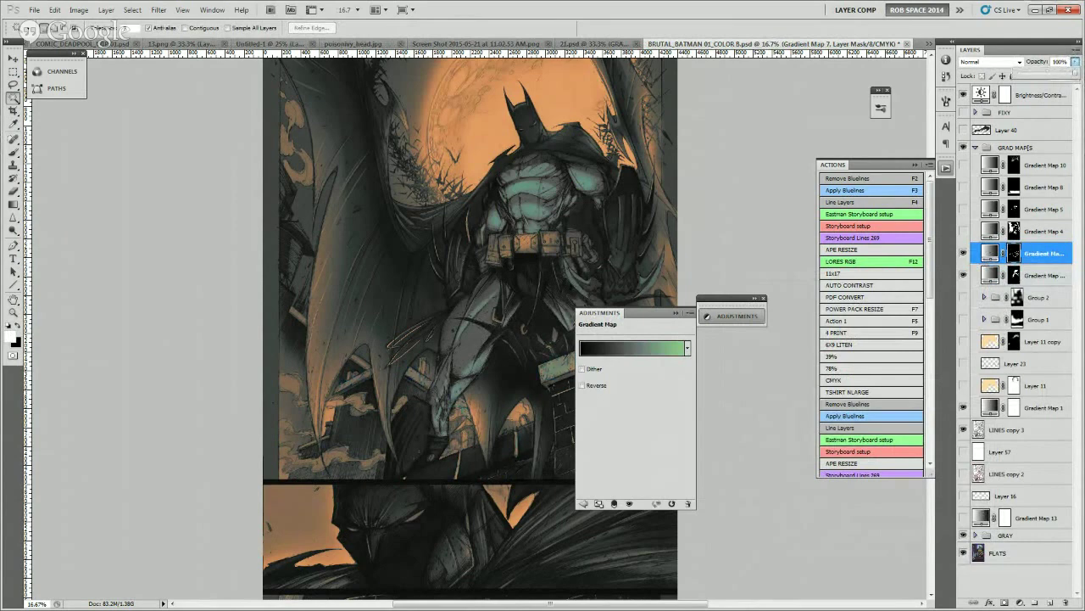
left_click_drag(630, 318, 724, 344)
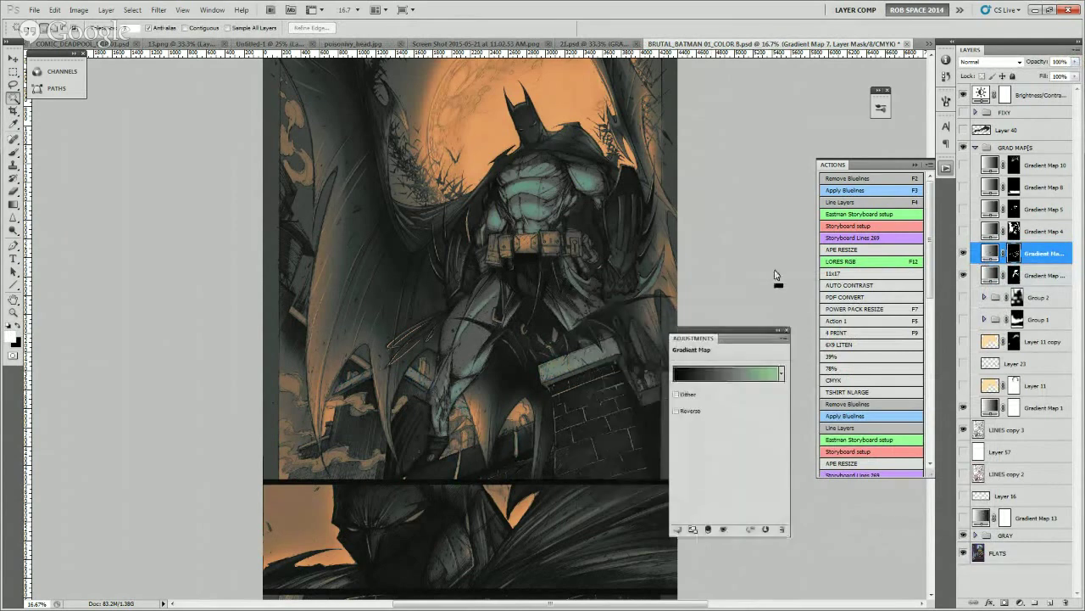
left_click_drag(1075, 63, 1043, 75)
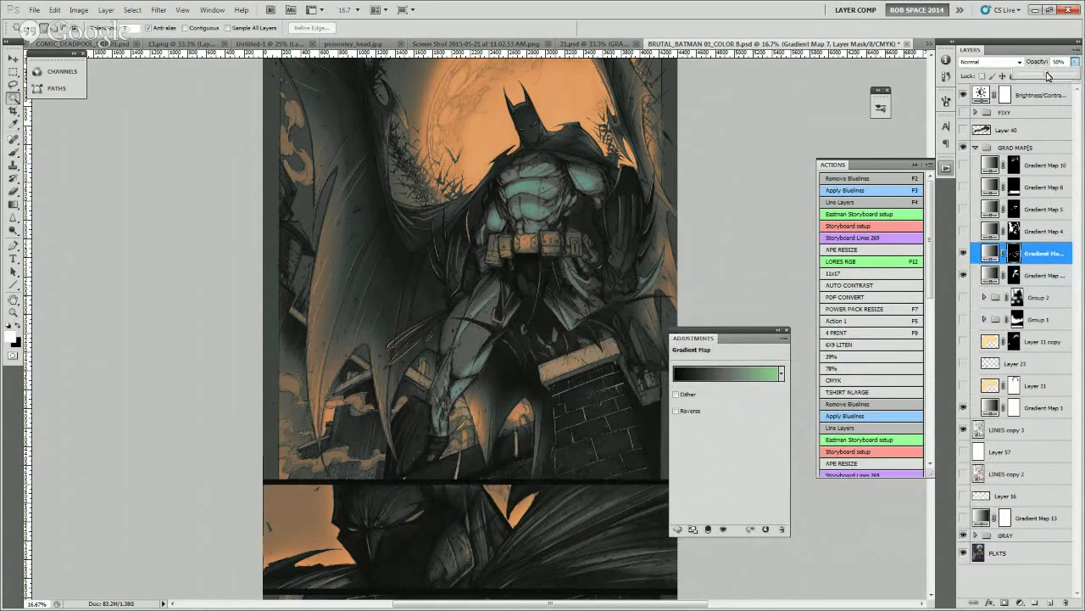
- Show and select Gradient Map 4 and examine the color it adds to the cape
left_click(964, 230)
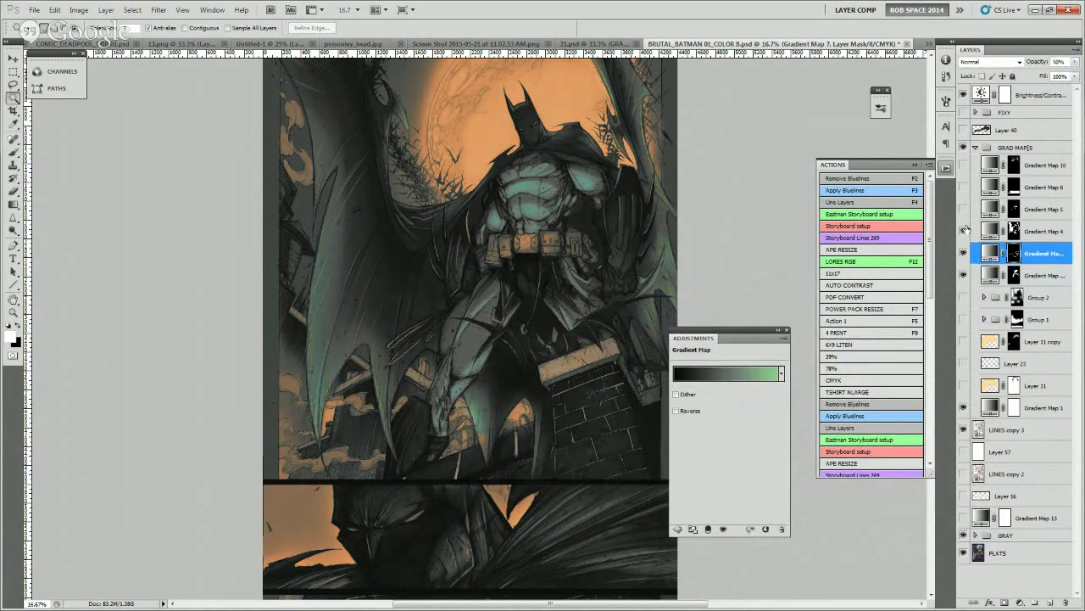
left_click(989, 227)
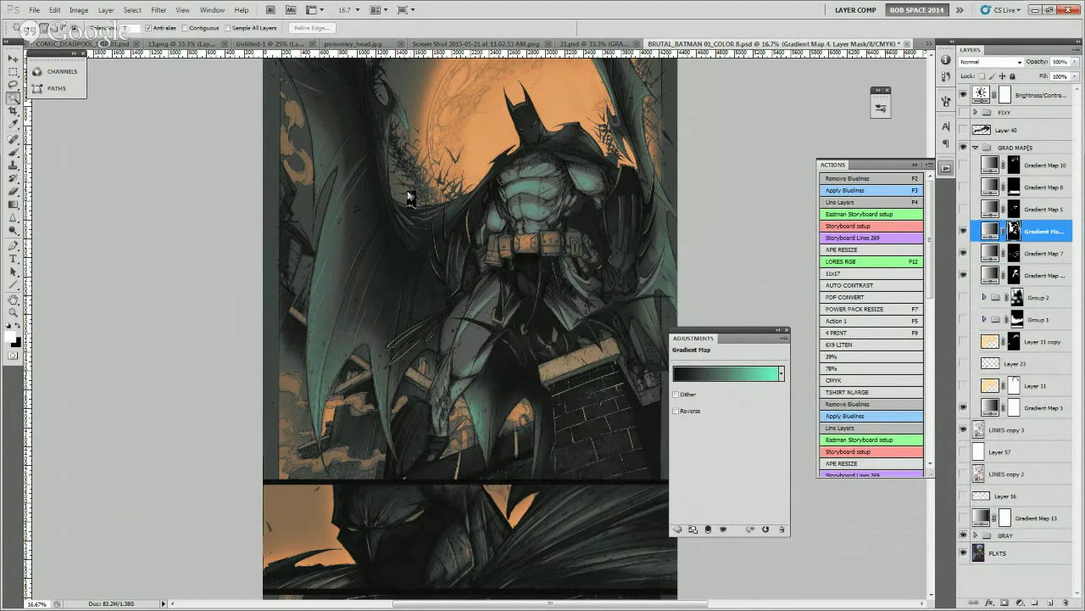
left_click_drag(370, 268, 344, 305)
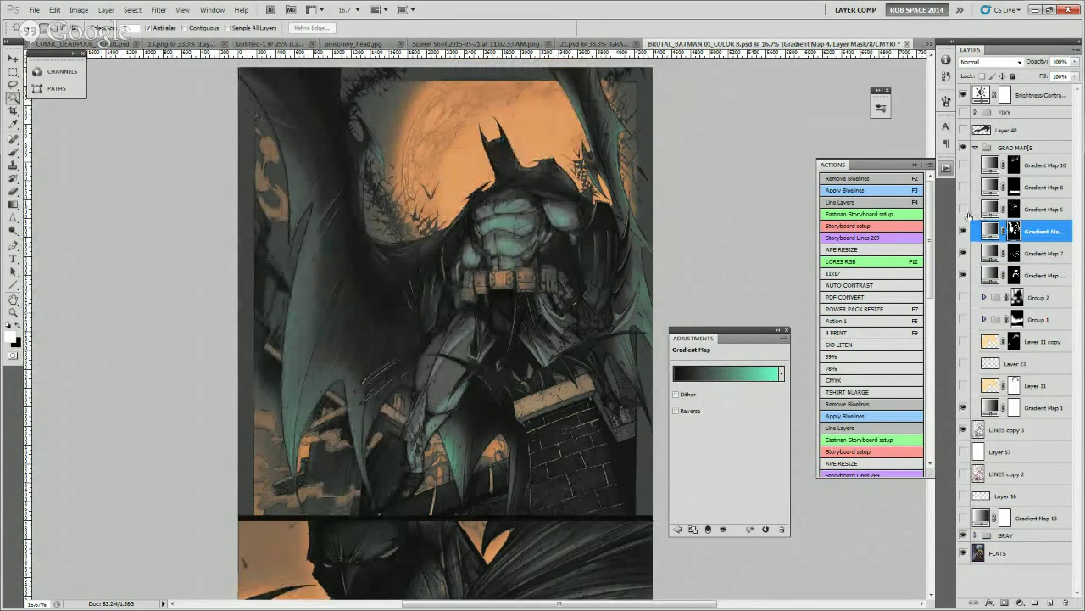
- Show and select Gradient Map 5 and inspect its gradient in the Gradient Editor without changing it
left_click(964, 209)
left_click(981, 212)
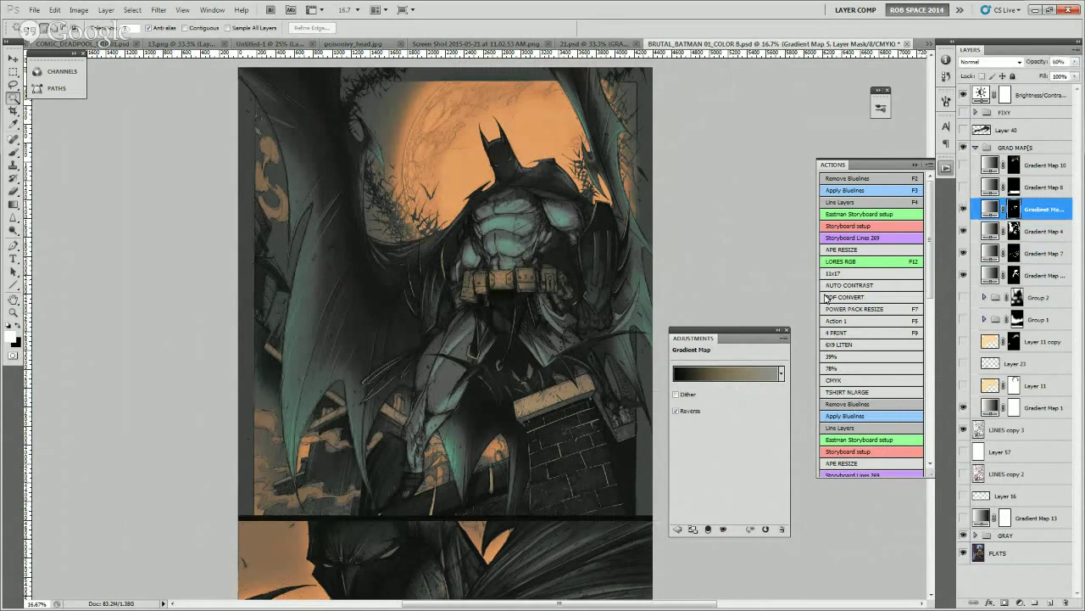
left_click(714, 380)
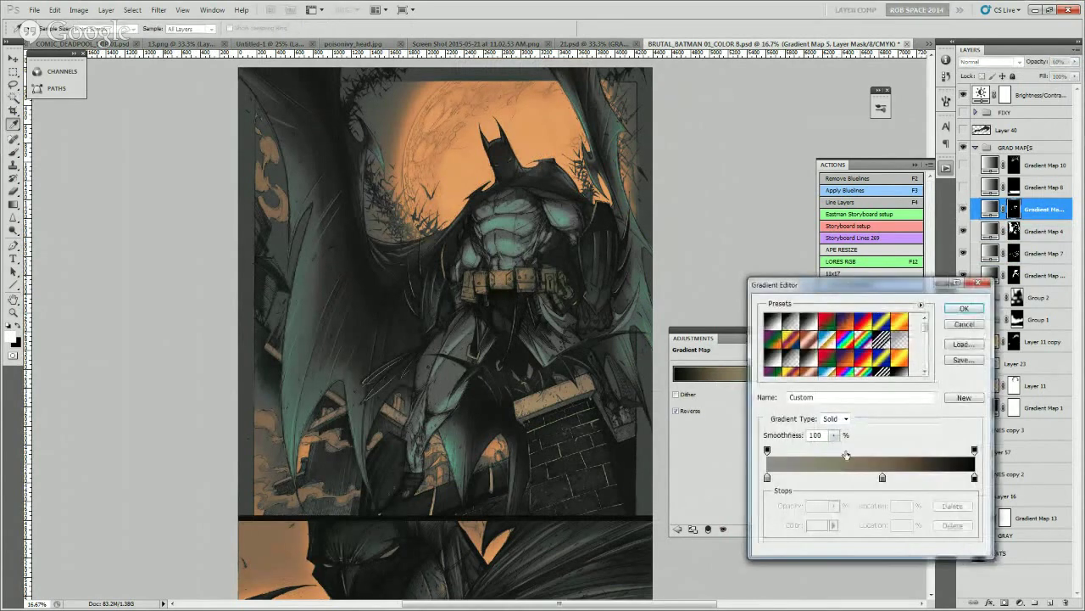
left_click(964, 324)
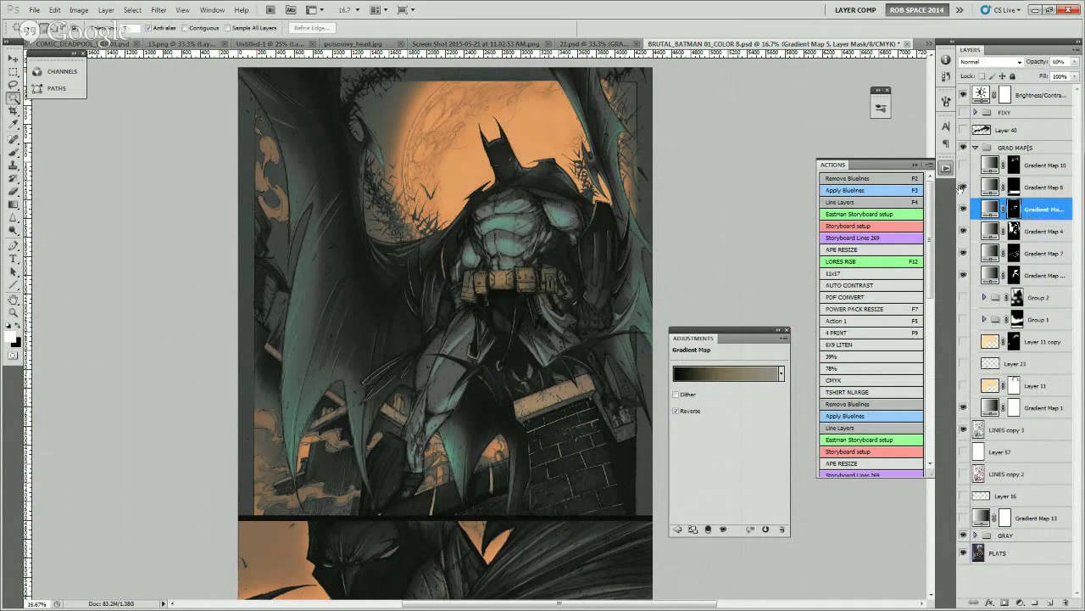
- Show Gradient Map 8 and Gradient Map 10, selecting each to view its gradient
left_click(1021, 190)
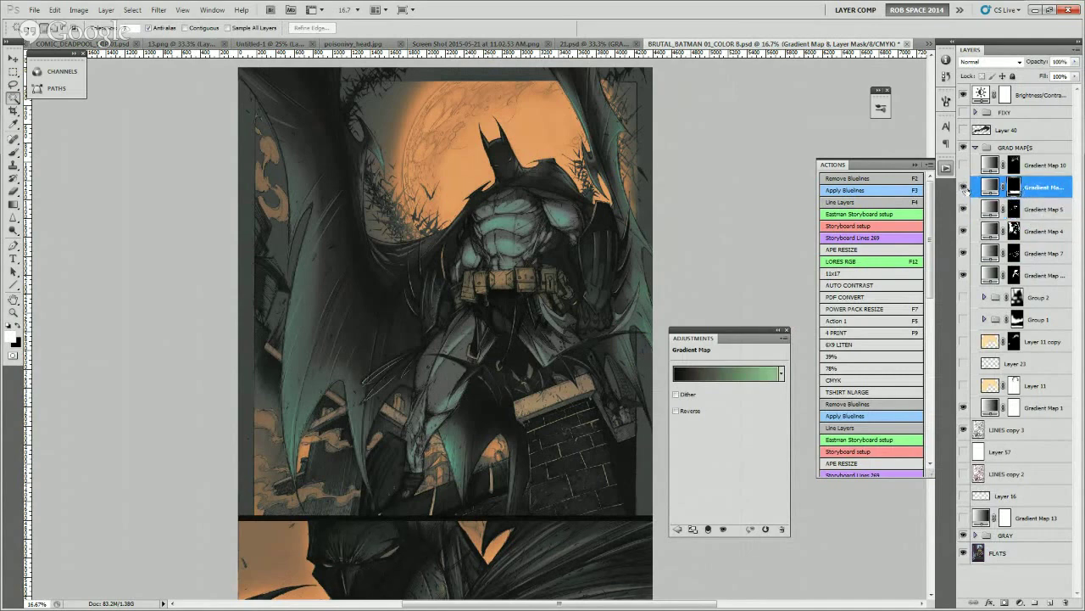
left_click(962, 165)
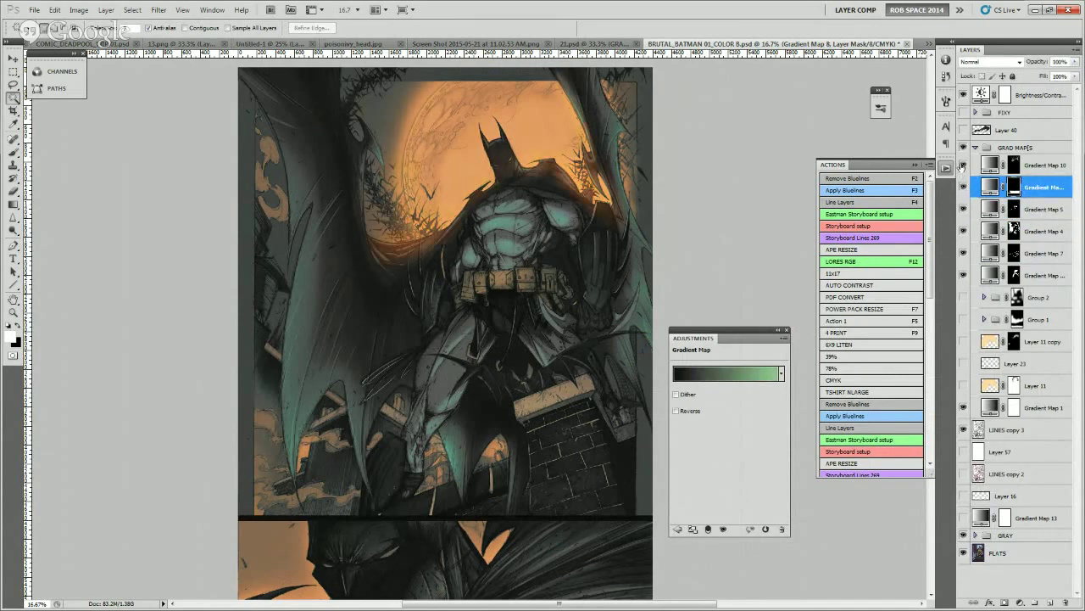
left_click(985, 166)
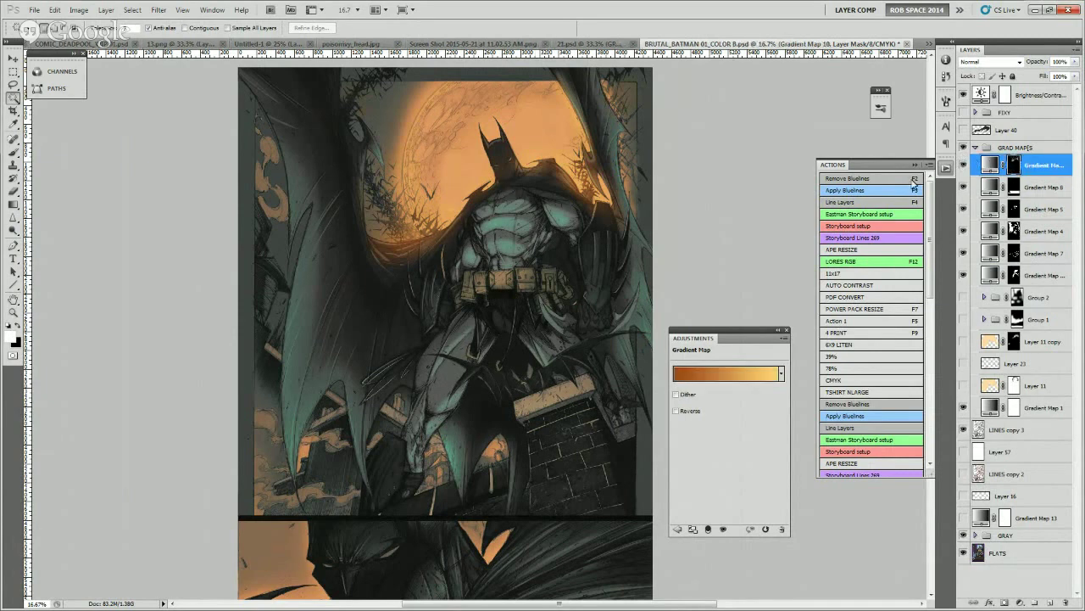
- Toggle Gradient Map 10 off and on to compare the glow around the moon, and inspect its gradient colors
left_click(965, 165)
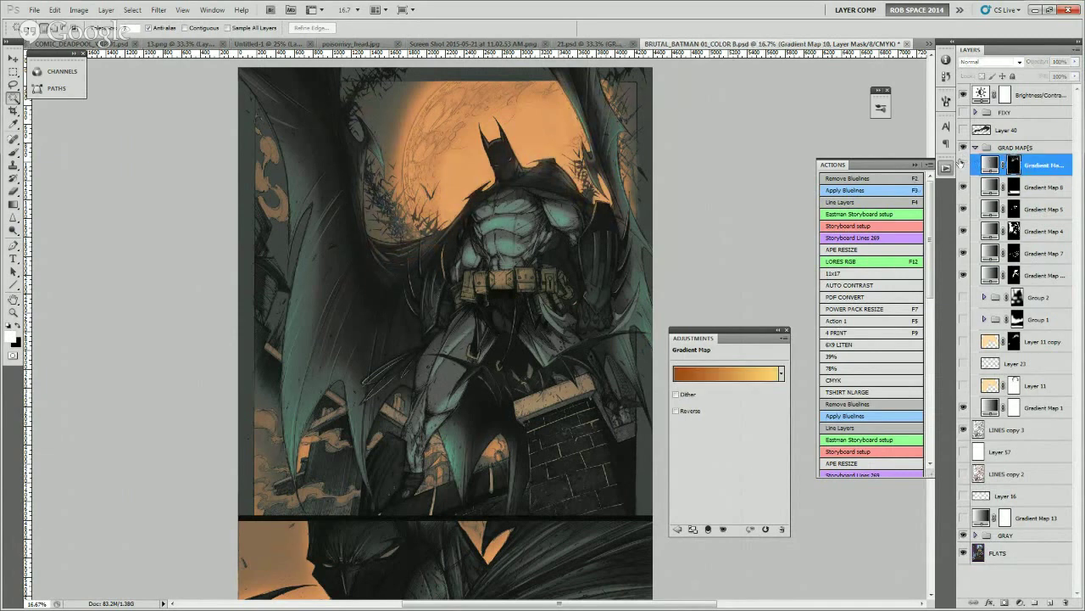
left_click(739, 373)
left_click(964, 275)
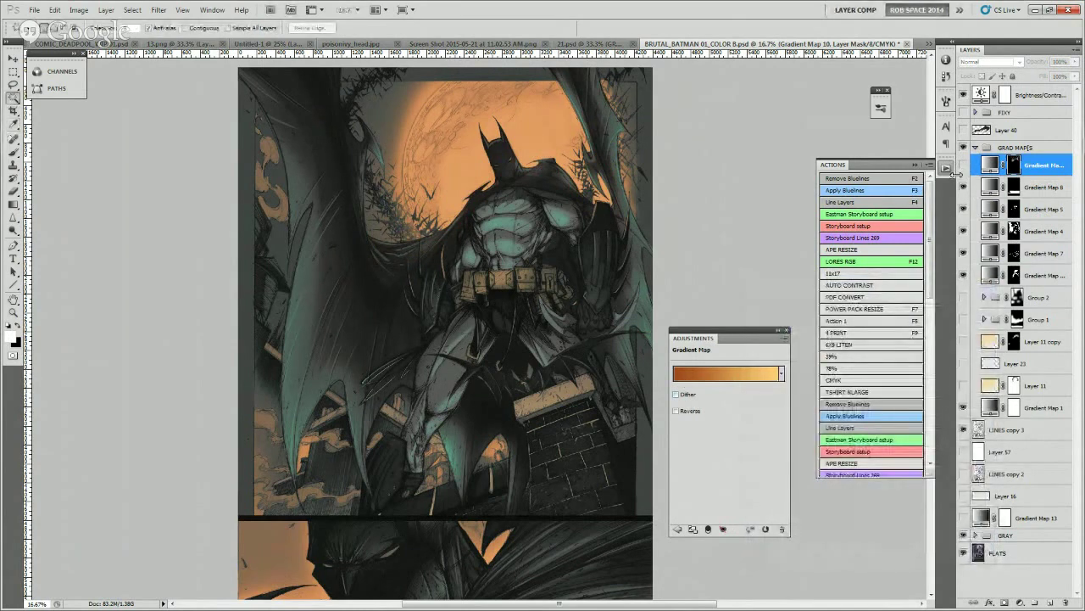
left_click(963, 166)
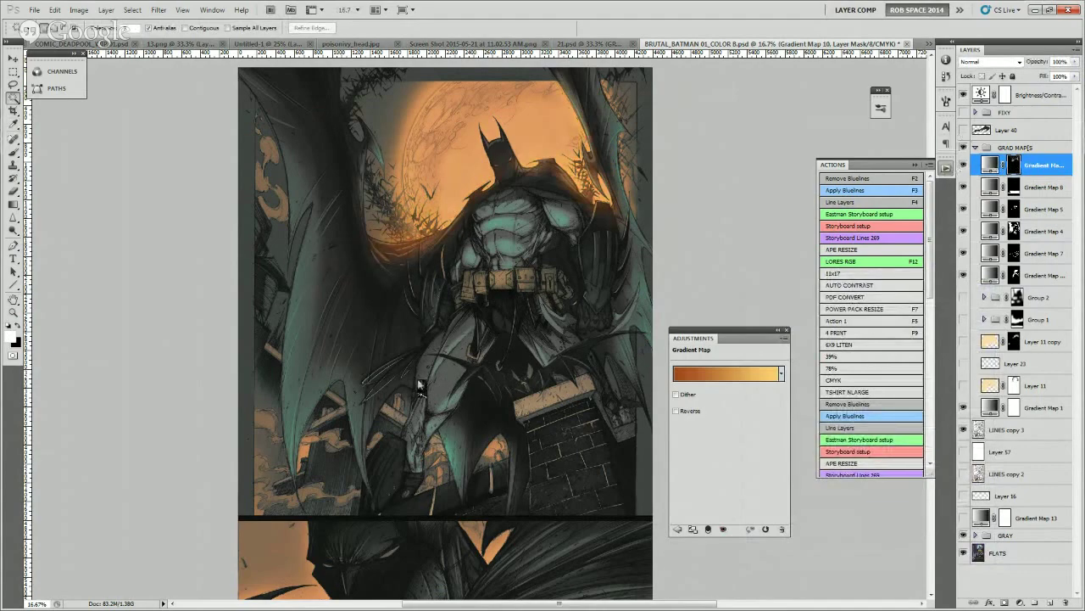
left_click_drag(419, 541, 393, 516)
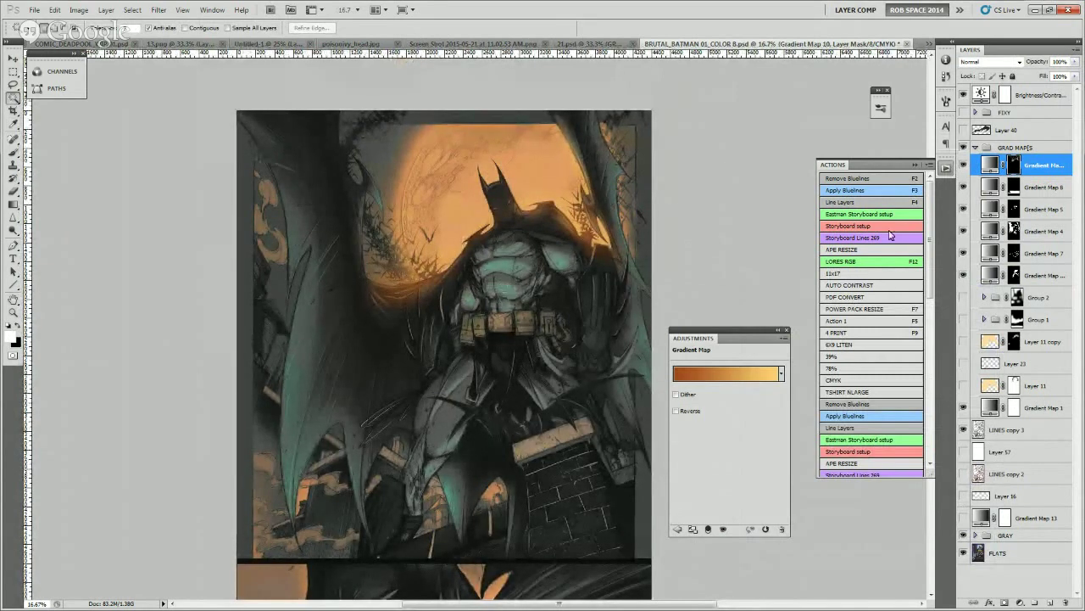
- Toggle the GRAD MAPS group off and on repeatedly to compare the artwork with and without the gradient map colors
left_click(963, 147)
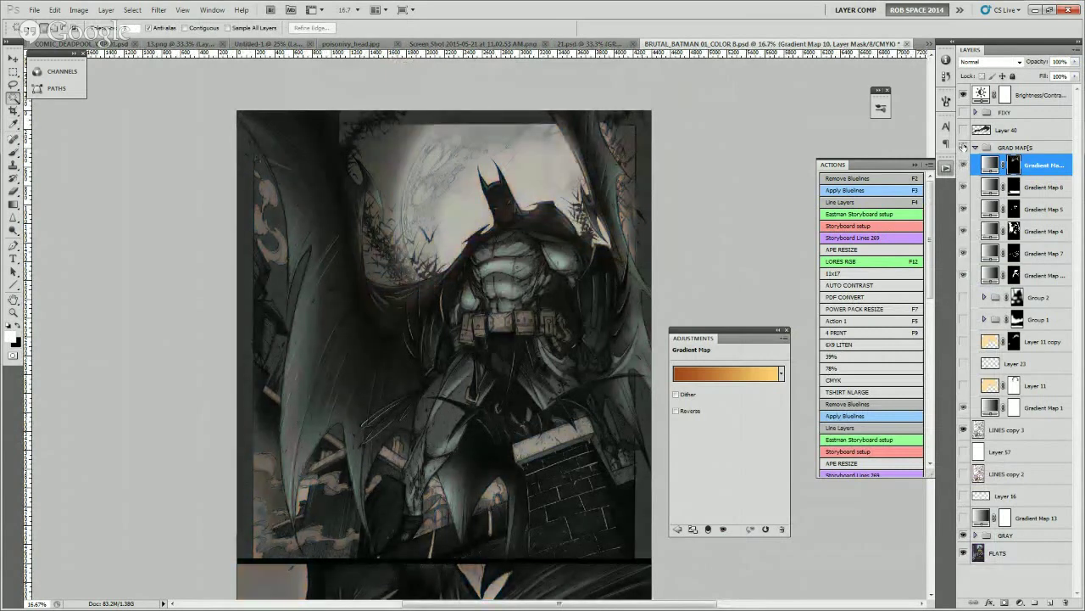
left_click(963, 148)
left_click(964, 147)
left_click(963, 147)
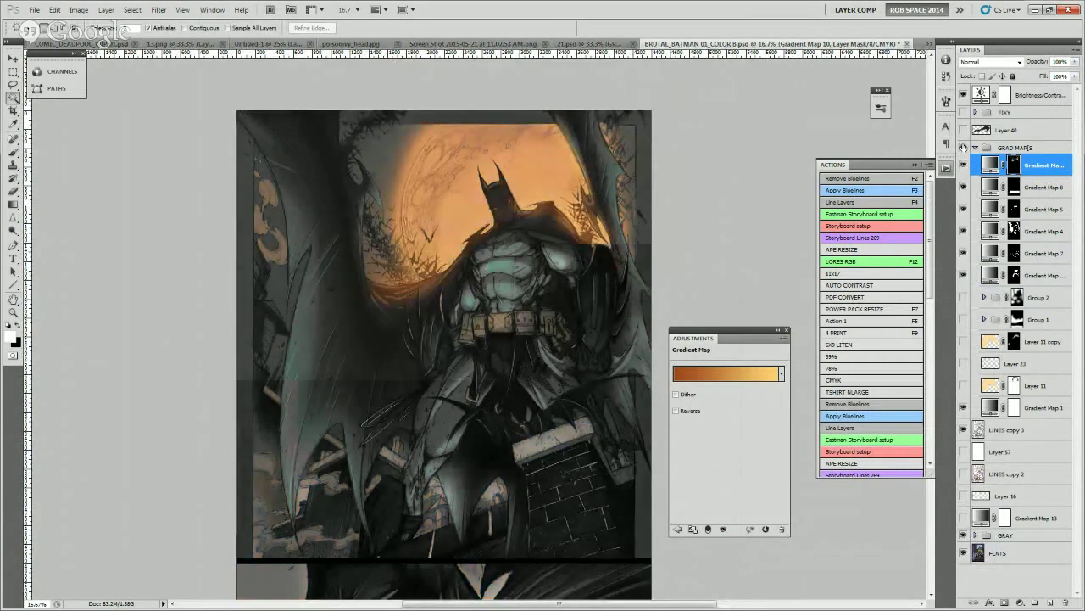
left_click(963, 148)
left_click(963, 148)
left_click(963, 147)
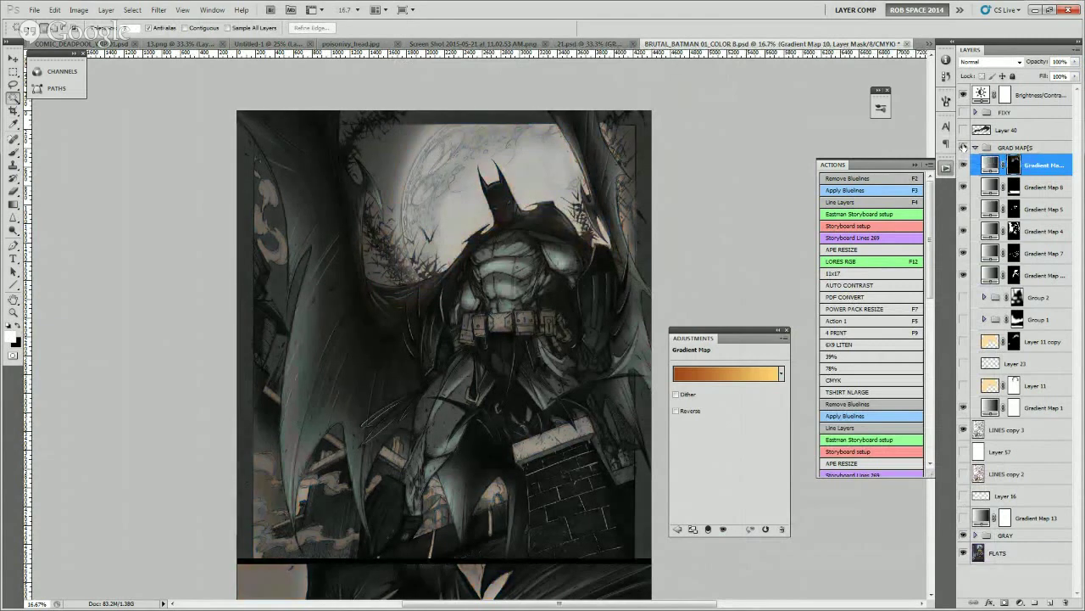
left_click(963, 147)
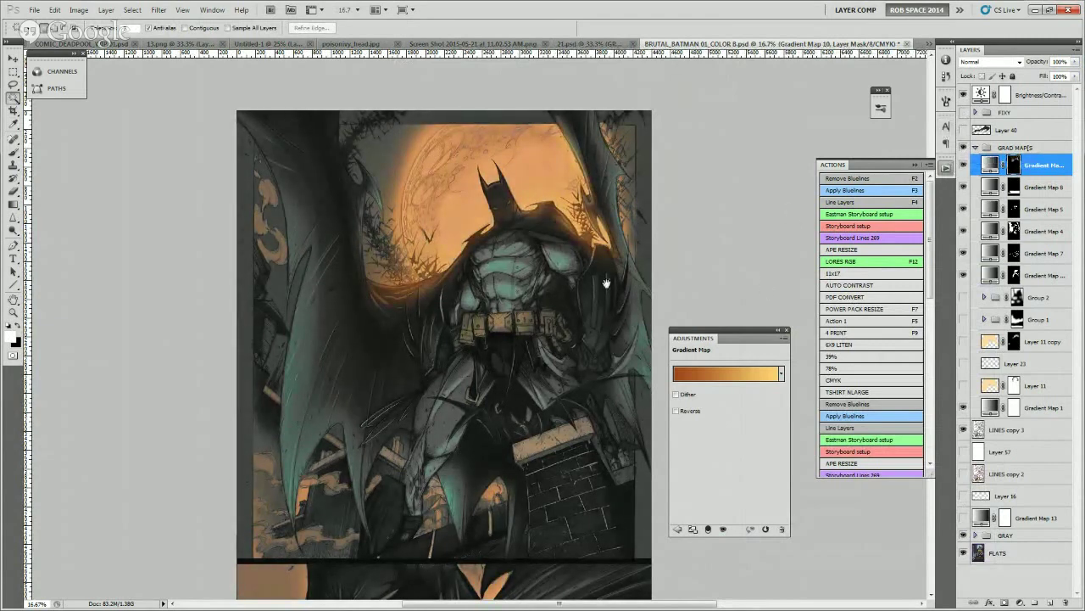
- Show the FIXY group above the gradient maps with the whole cover in view, and expand it to list its layers
scroll(555, 271, "down", 3)
key("z")
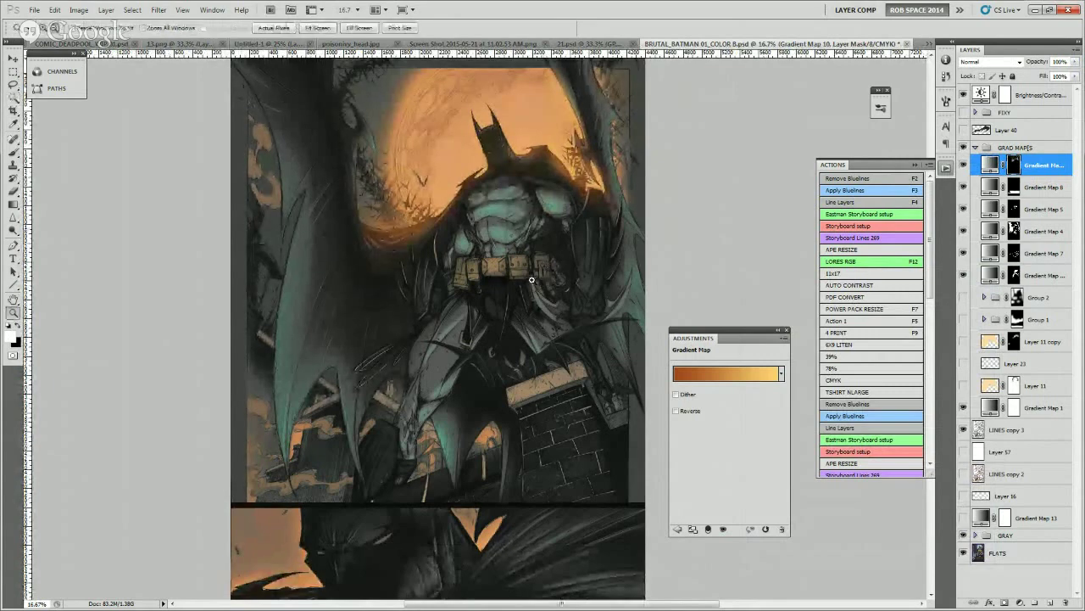
left_click(532, 280, "alt")
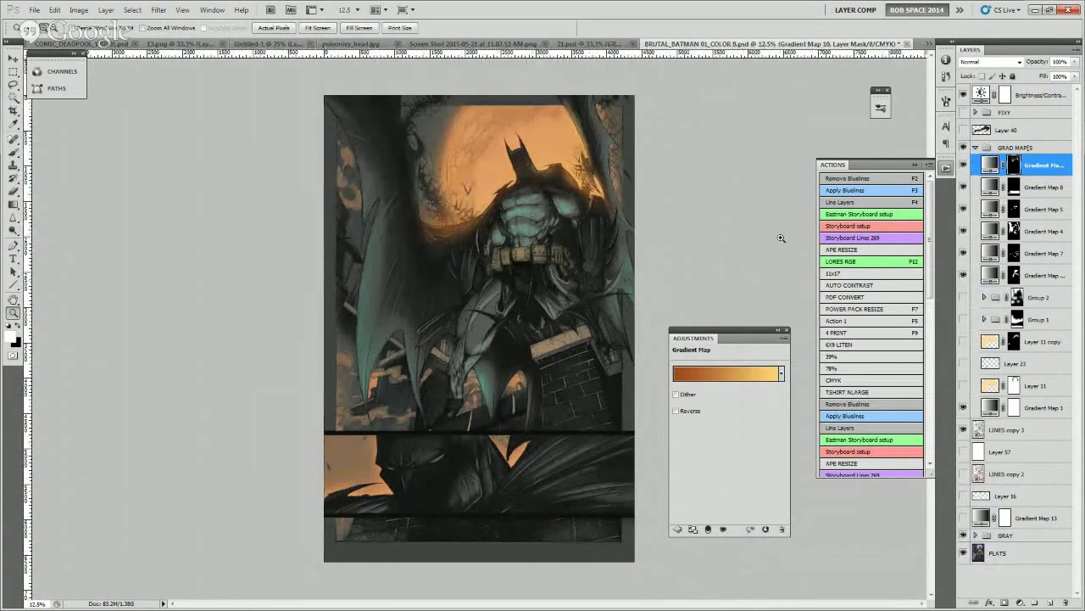
left_click(963, 112)
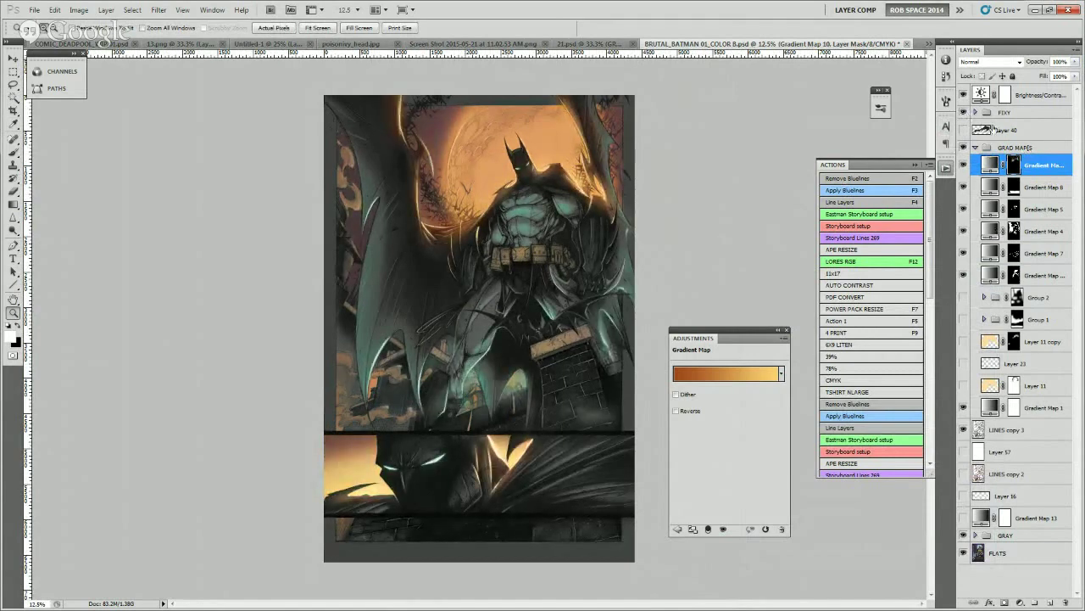
left_click(975, 113)
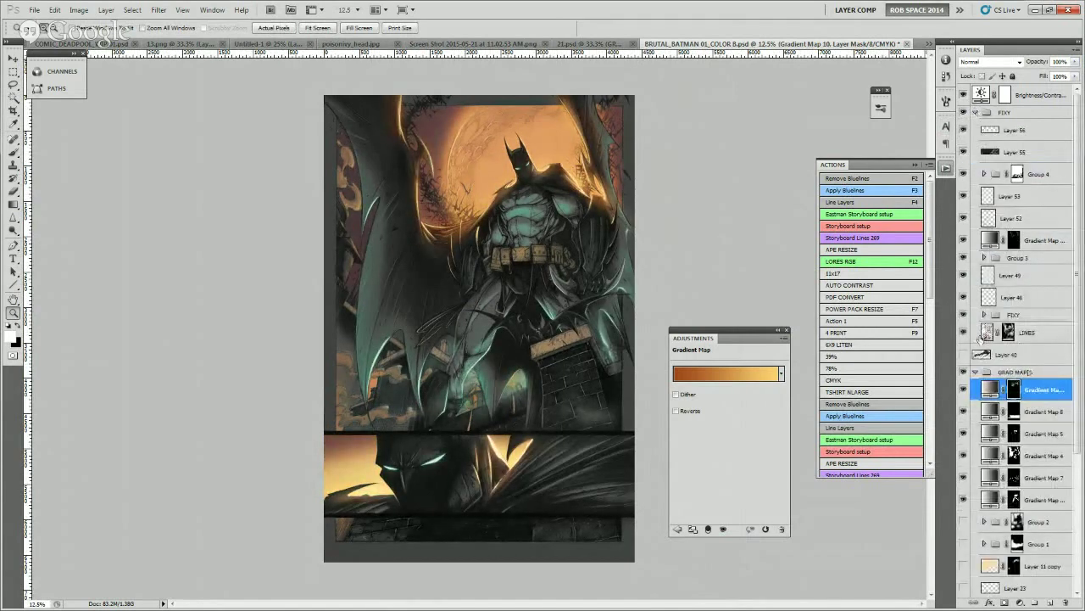
- Check the nested FIXY group's effect, then hide everything above it in the outer group, from Layer 48 up to Layer 56
left_click(962, 316)
left_click(962, 315)
left_click(1014, 296)
left_click_drag(963, 253, 964, 130)
- Toggle the nested FIXY group off and on to compare its glows and highlights, and expand it to list its layers
left_click(963, 316)
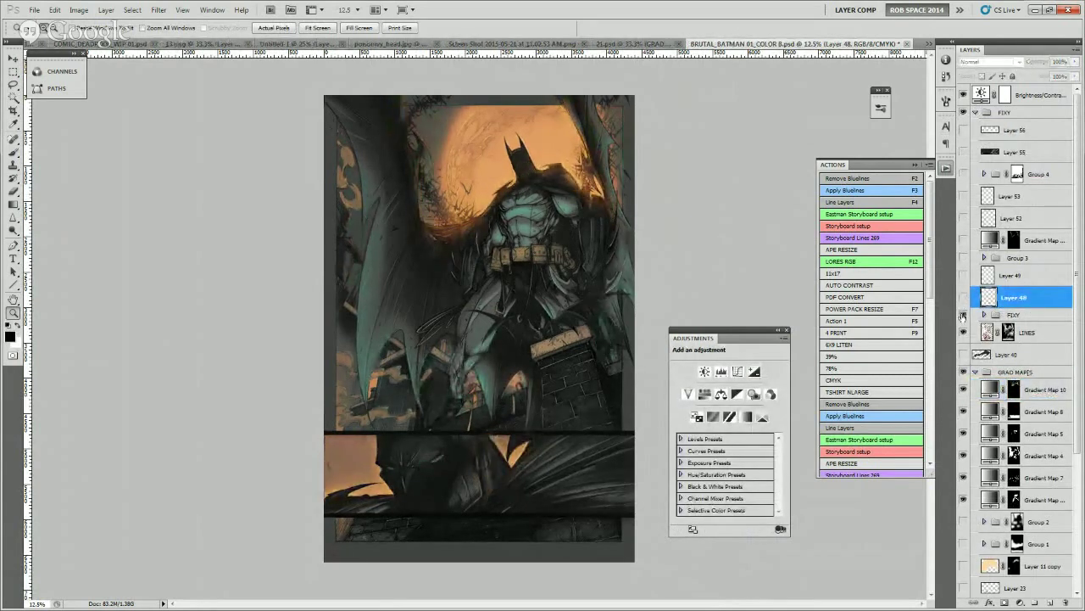
left_click(963, 316)
left_click(963, 316)
left_click(962, 316)
left_click(983, 315)
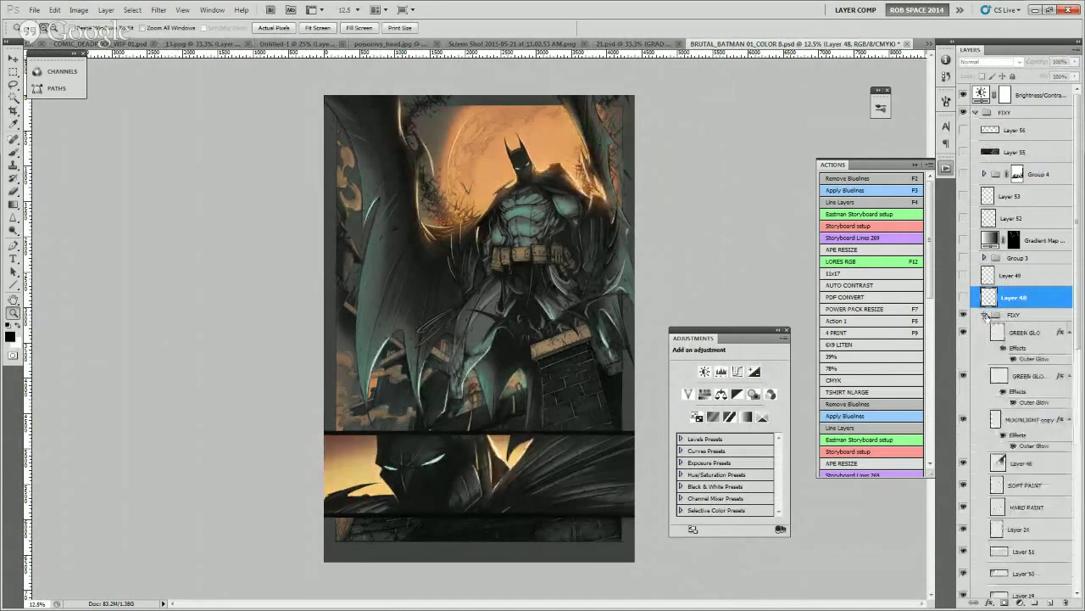
scroll(987, 340, "down", 3)
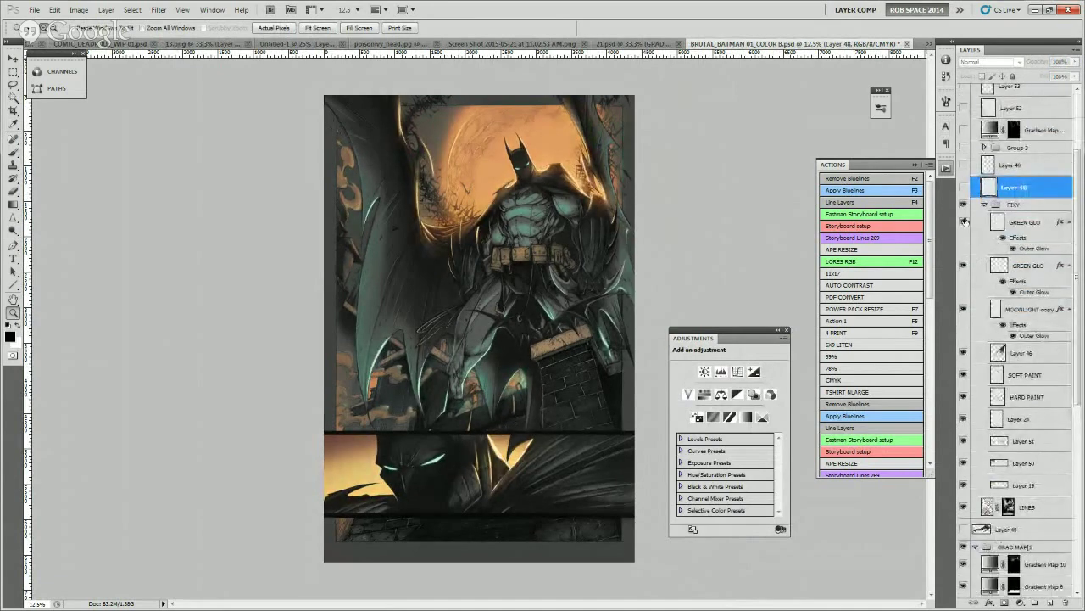
- Hide both GREEN GLO layers and MOONLIGHT copy, and toggle MOONLIGHT copy back on to compare the rim light
left_click_drag(963, 220, 964, 314)
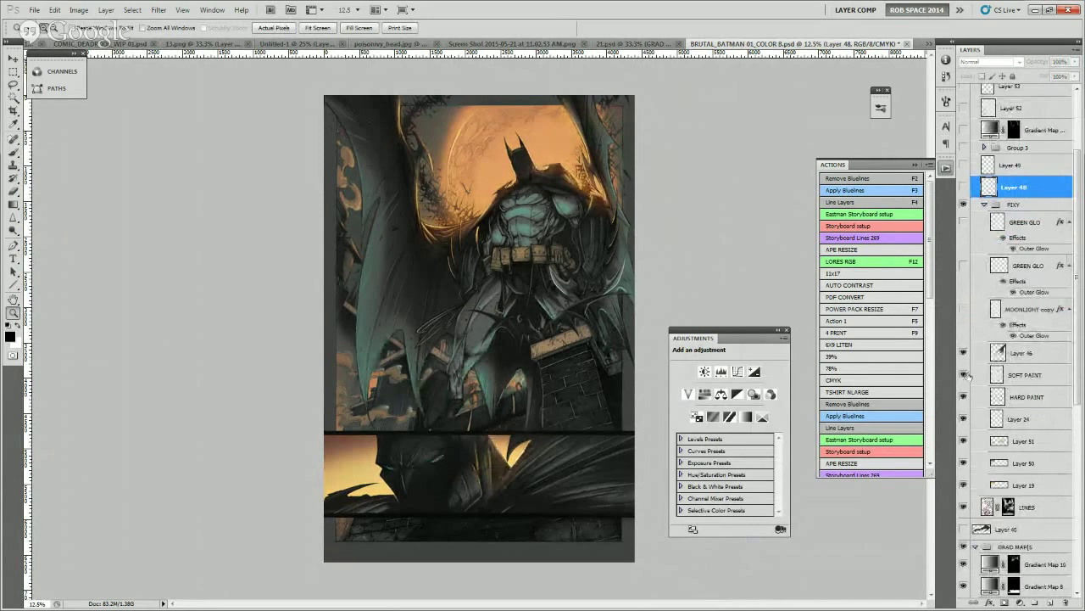
left_click(964, 311)
left_click(964, 310)
left_click(964, 311)
- Examine the moonlit edges around the cowl and shoulders up close, toggling the MOONLIGHT copy layer's effects off and on
left_click(580, 190)
left_click(581, 191)
left_click(581, 191)
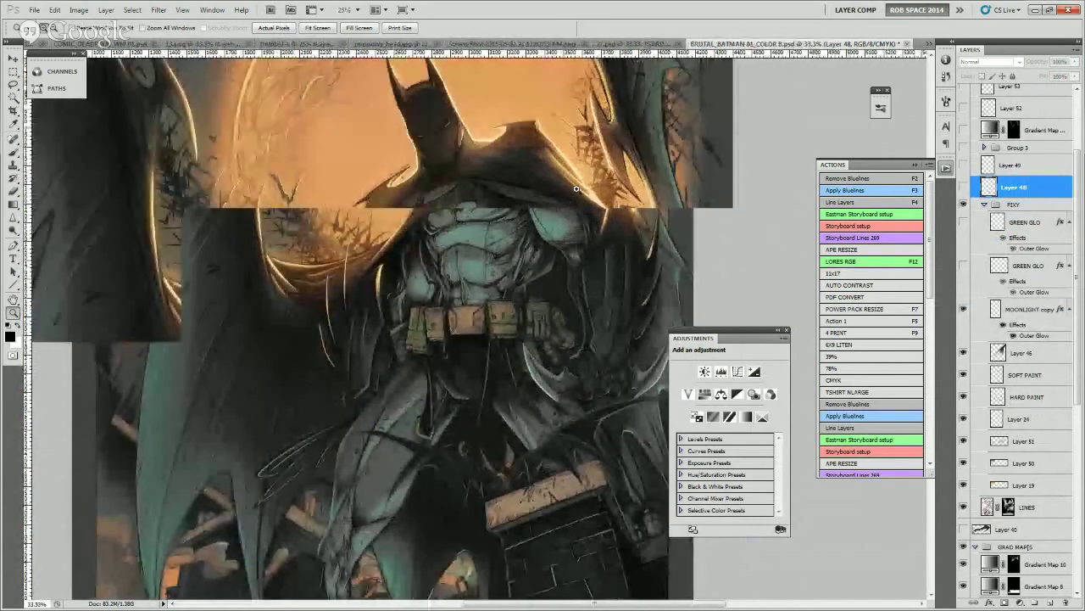
left_click(581, 191)
left_click_drag(606, 186, 555, 271)
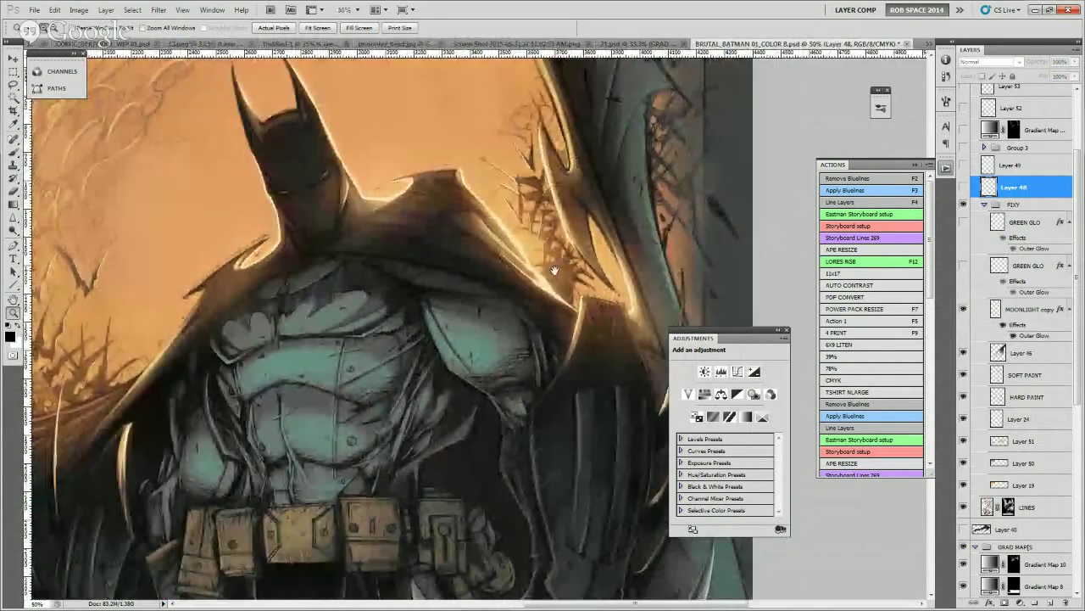
left_click(1004, 326)
left_click(1004, 326)
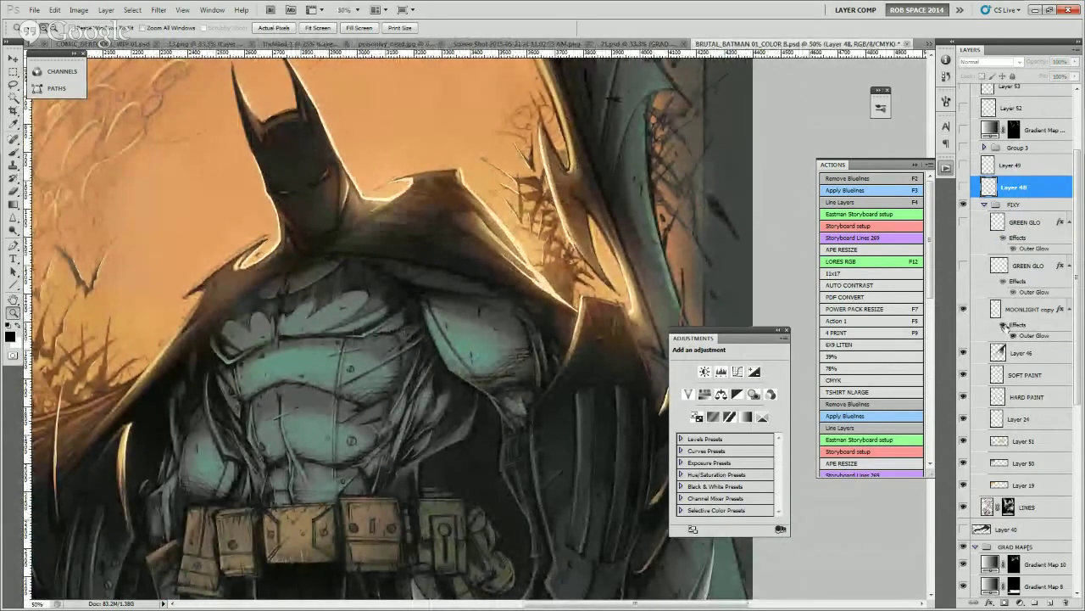
- Show both GREEN GLO layers again and view the green glow across the whole figure
key("ctrl+minus")
key("ctrl+minus")
key("ctrl+minus")
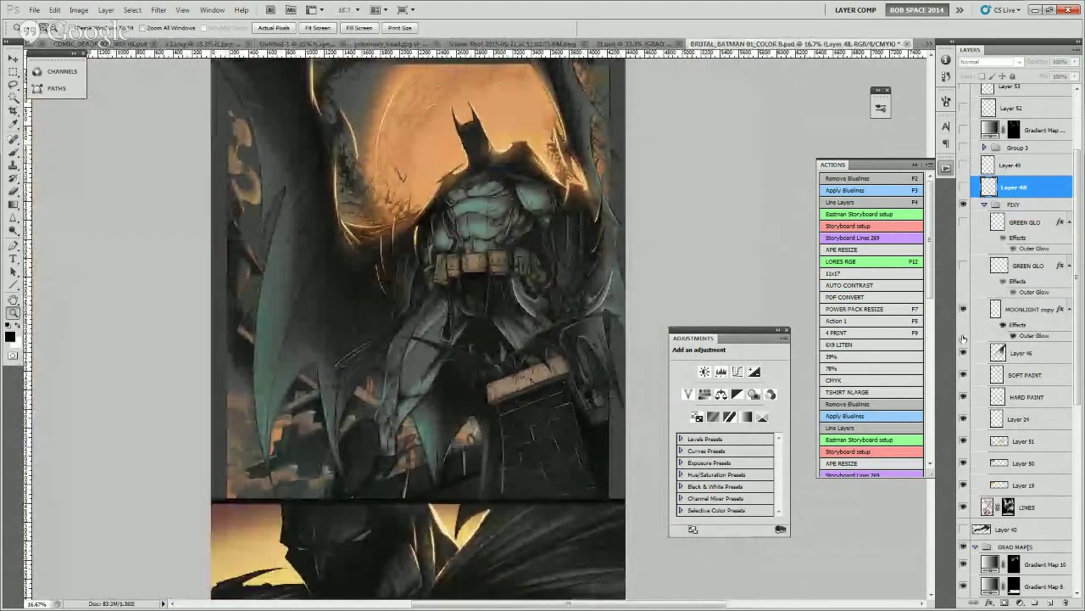
left_click(963, 266)
left_click(963, 221)
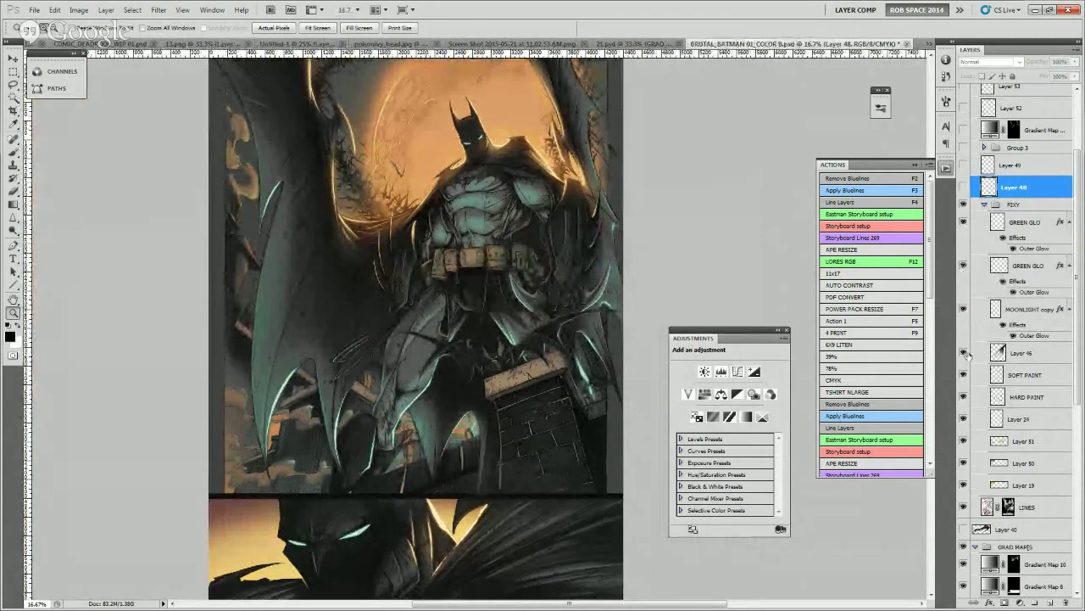
- Hide the paint layers from Layer 46 down to Layer 19 and bring the lower panel into view
left_click_drag(963, 352, 960, 486)
left_click(962, 485)
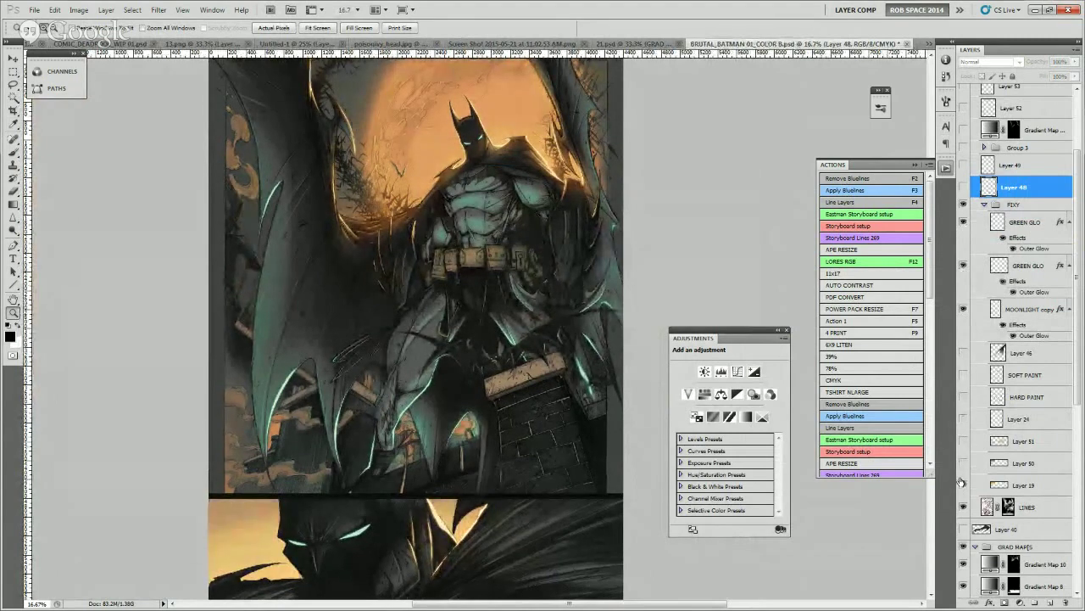
left_click_drag(549, 458, 605, 283)
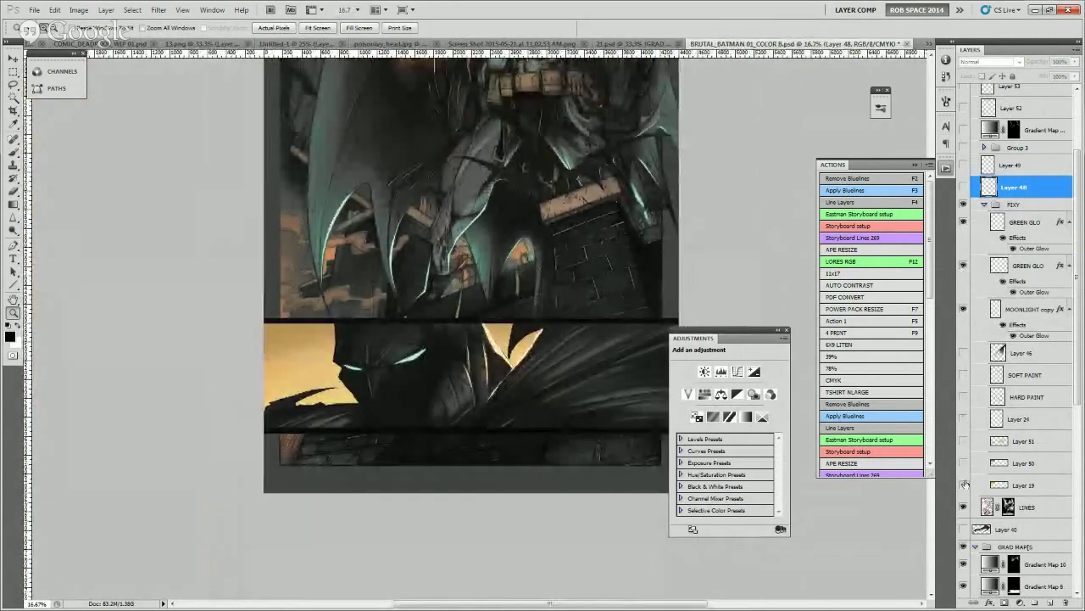
- Show the paint layers again from Layer 19 up to Layer 46 to examine what each adds to the artwork
left_click(964, 485)
left_click(963, 485)
left_click_drag(963, 456, 961, 394)
left_click(963, 395)
left_click(964, 374)
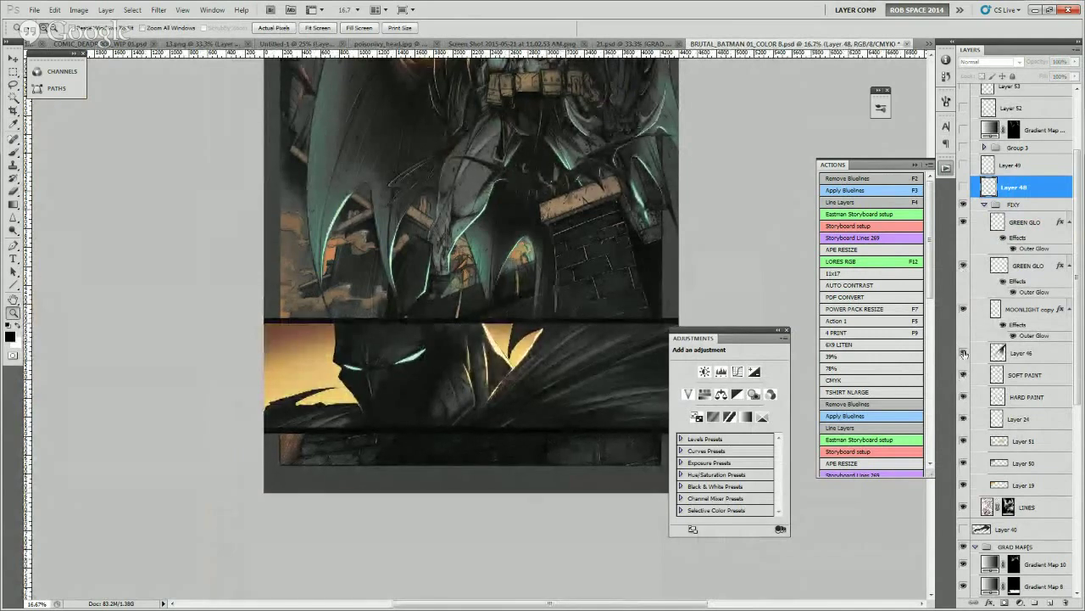
left_click(964, 352)
- Show Layer 48, toggling it to compare its effect on the main figure, and show and select Layer 49
left_click_drag(682, 93, 662, 269)
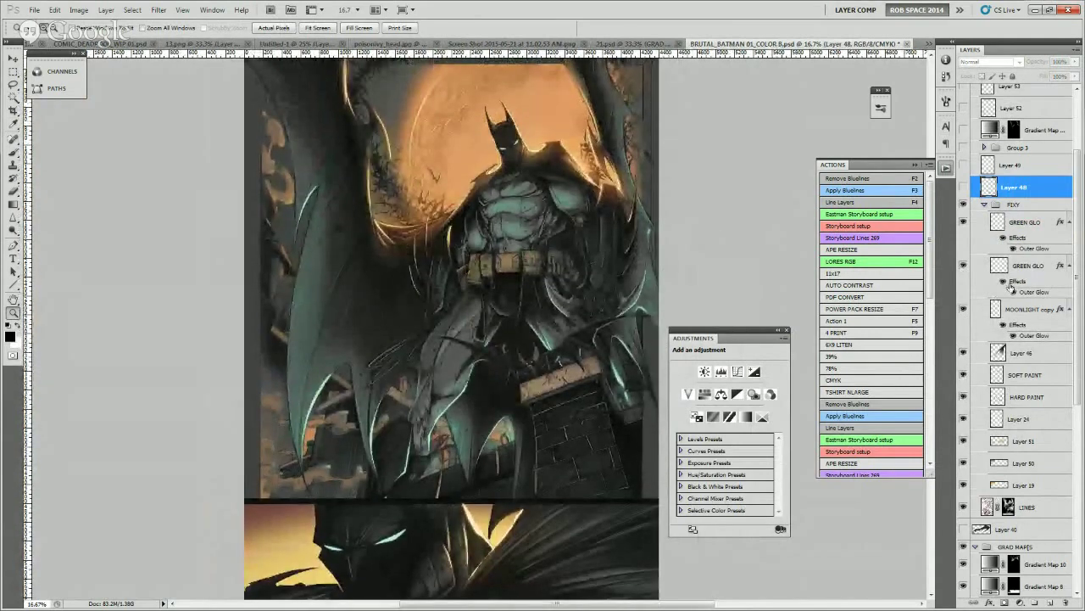
scroll(1009, 288, "up", 3)
left_click(963, 297)
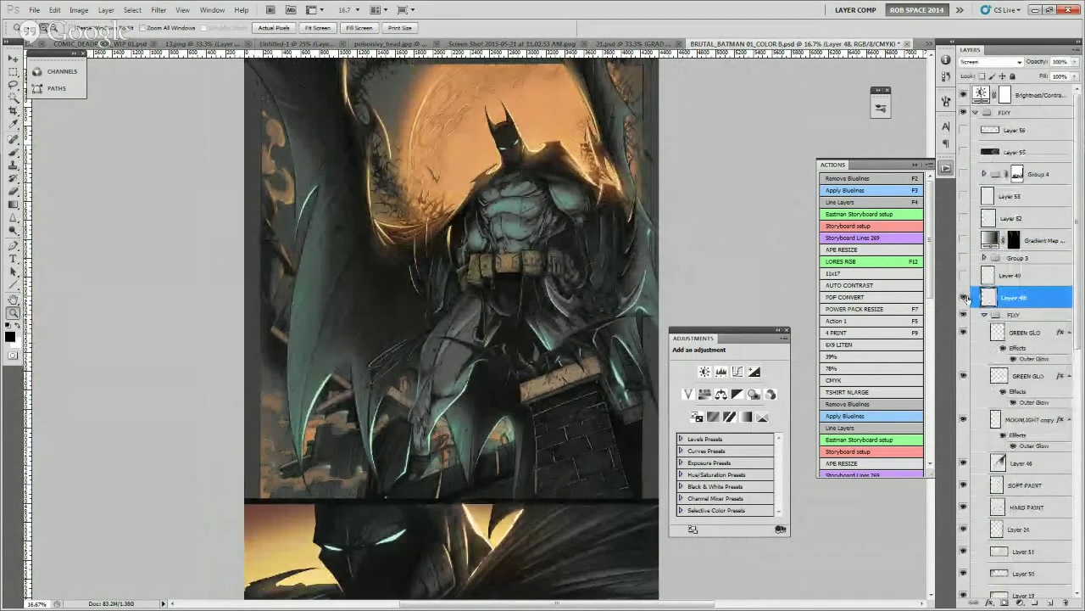
left_click(963, 297)
left_click(963, 297)
left_click(963, 276)
left_click(998, 275)
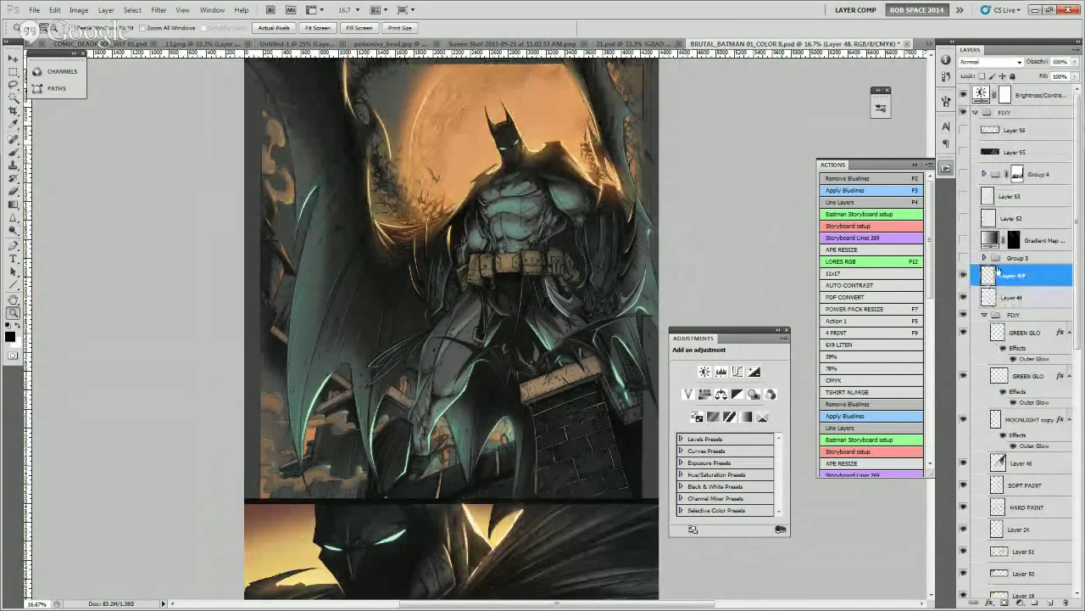
- Show Group 3 and the hidden layers above it in turn, up through Group 4 and Layer 55
left_click(963, 257)
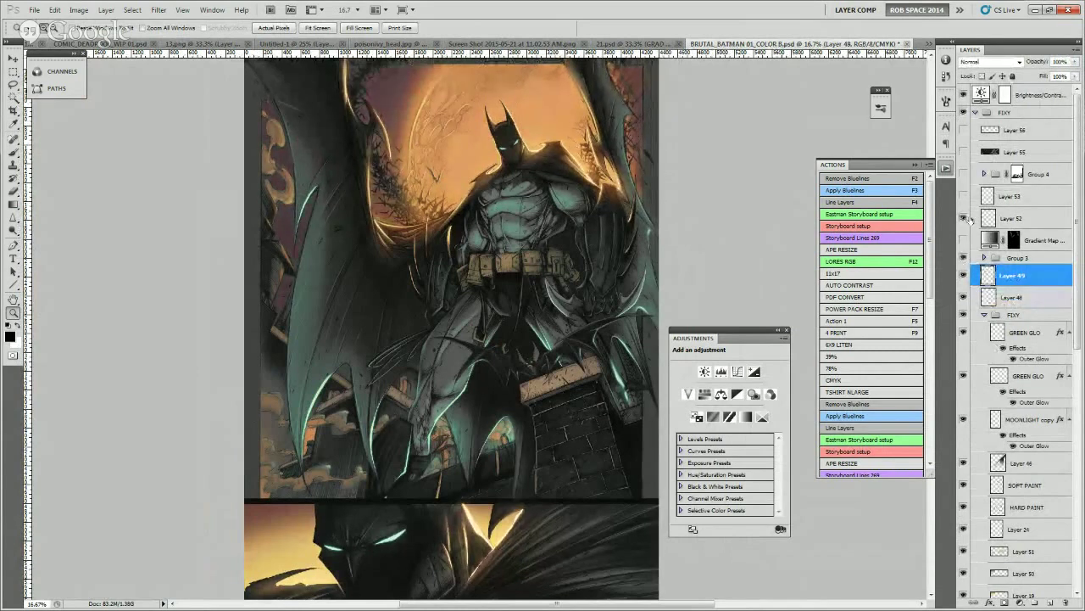
left_click(963, 217)
left_click(963, 195)
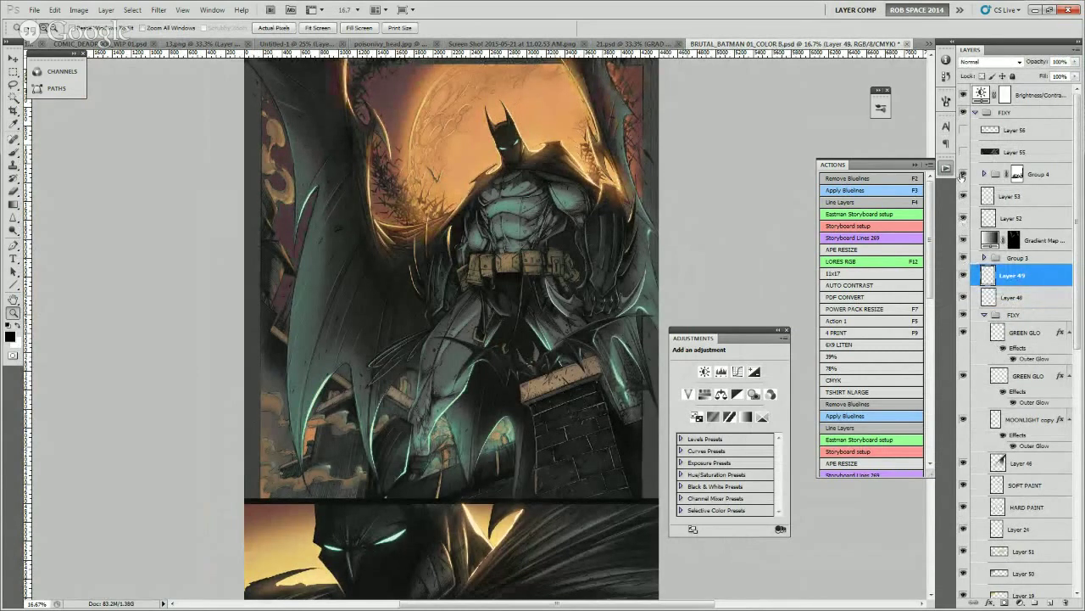
left_click(964, 153)
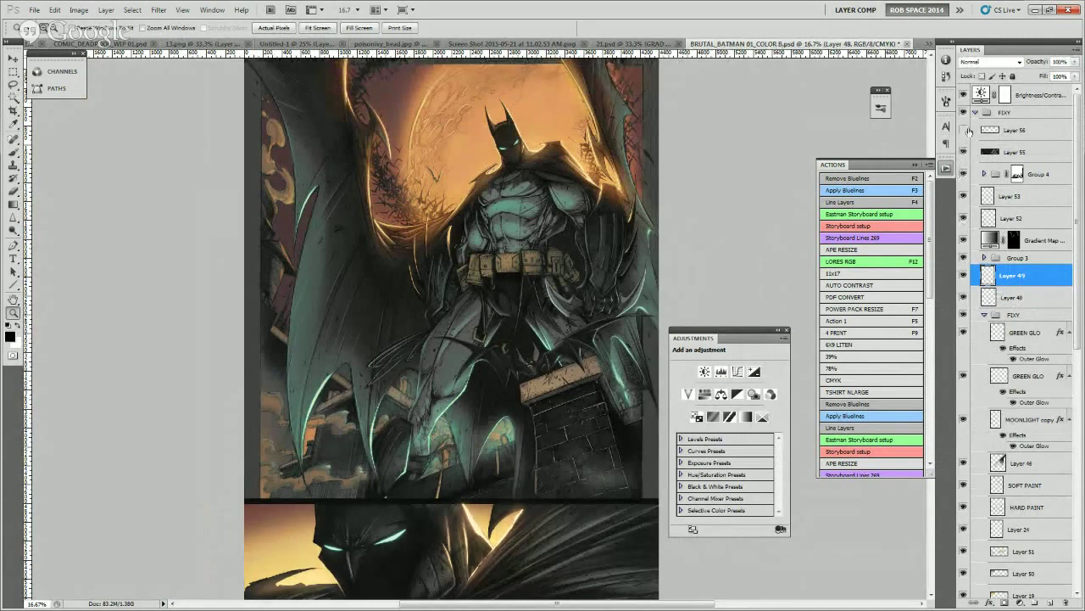
- Revert the document to its opening snapshot in the History and view the full cover
left_click(946, 77)
left_click(899, 73)
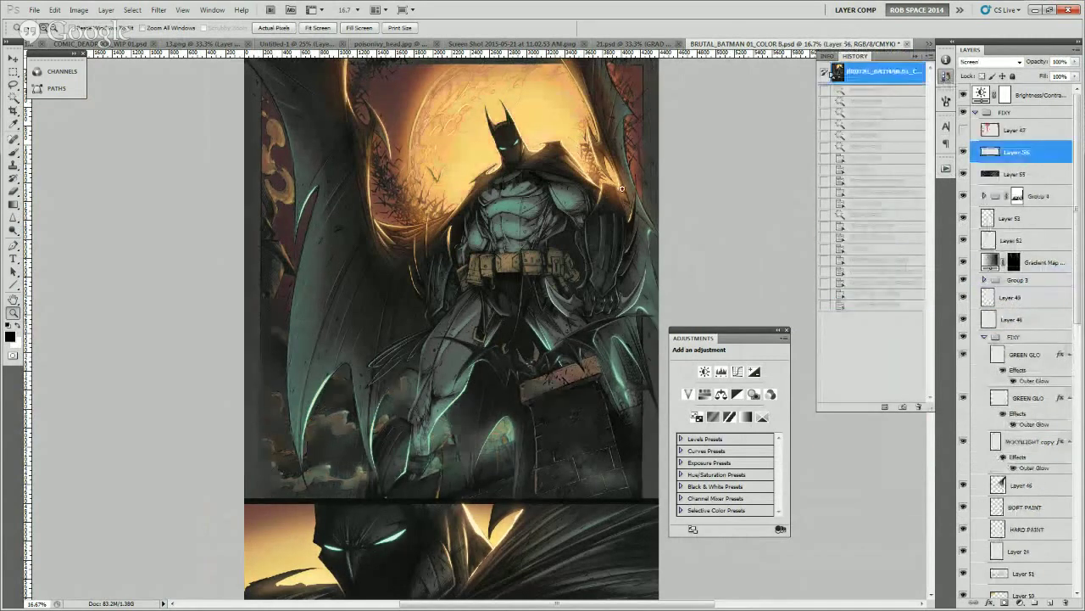
left_click(622, 188, "alt")
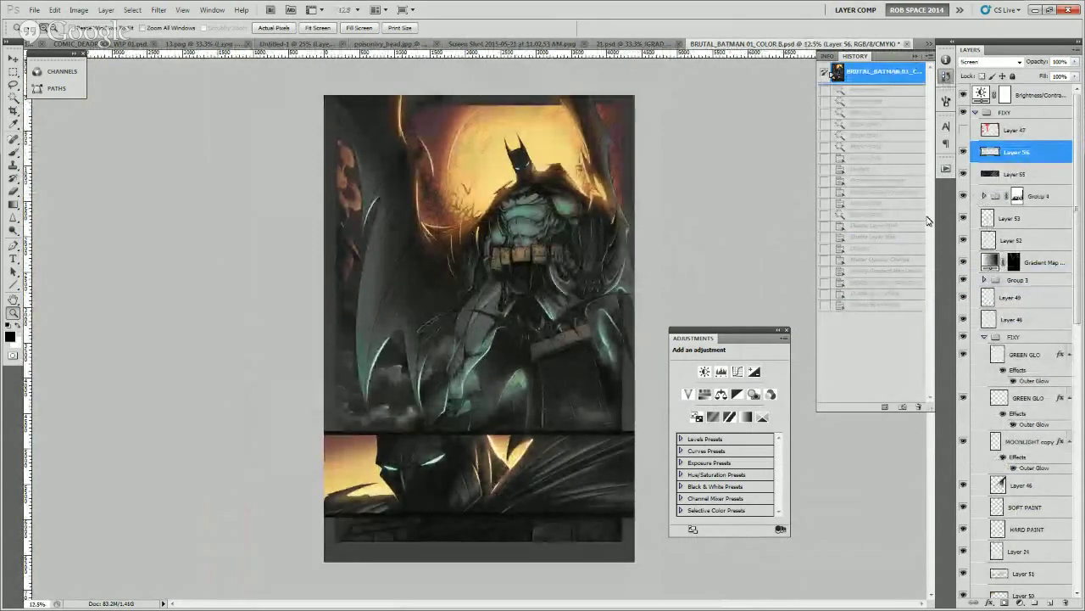
- Toggle Group 4 off and on to compare its effect on the finished cover
left_click(963, 196)
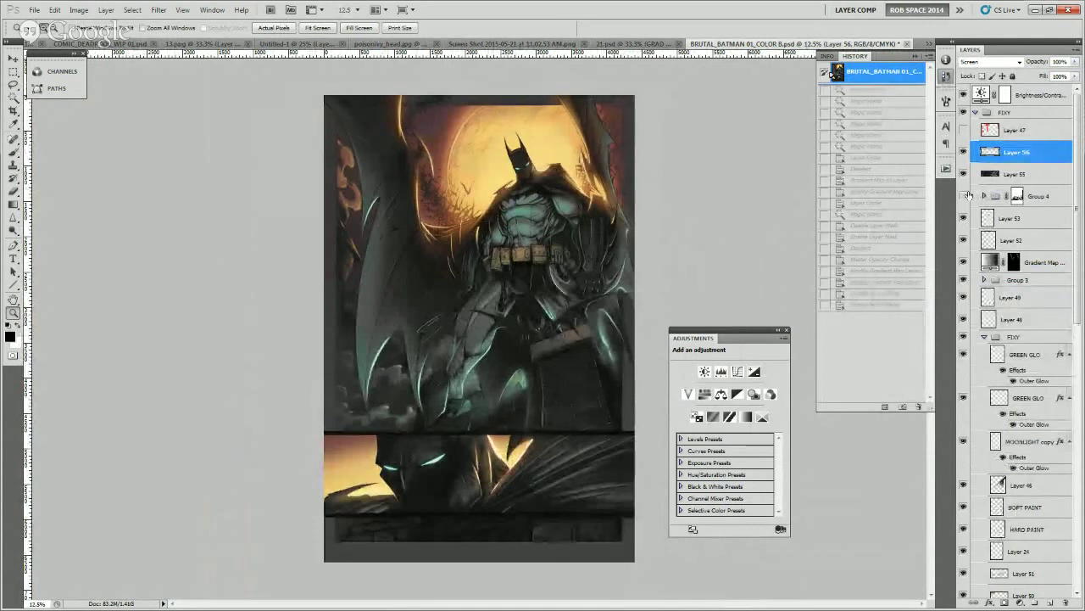
left_click(963, 196)
left_click(963, 196)
left_click(963, 196)
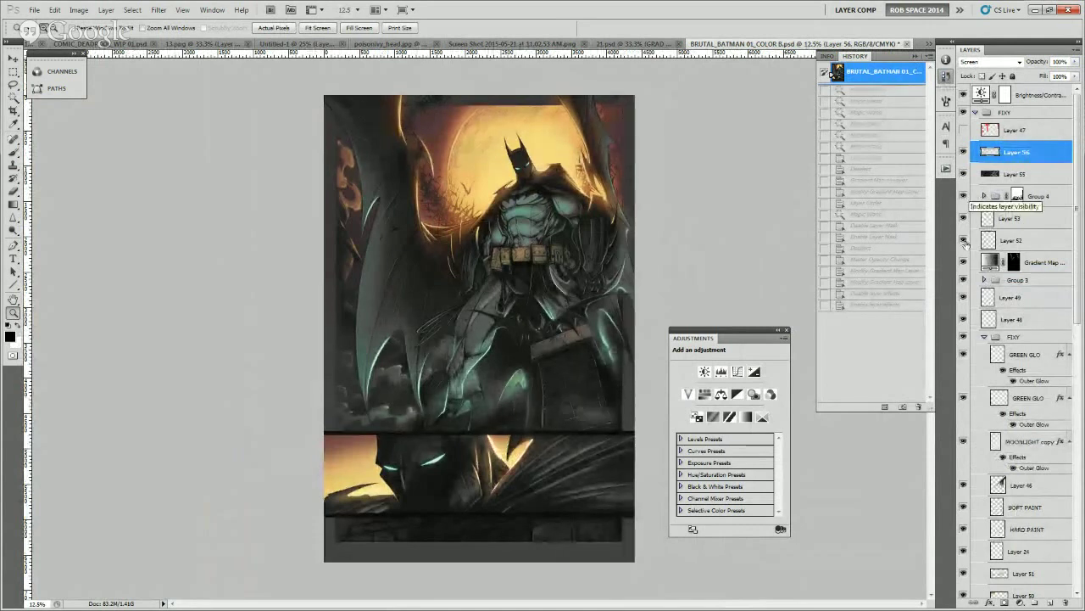
- Toggle the gradient map layer between Layer 52 and Group 3 off and on to compare its color effect
left_click(963, 259)
left_click(962, 259)
left_click(962, 259)
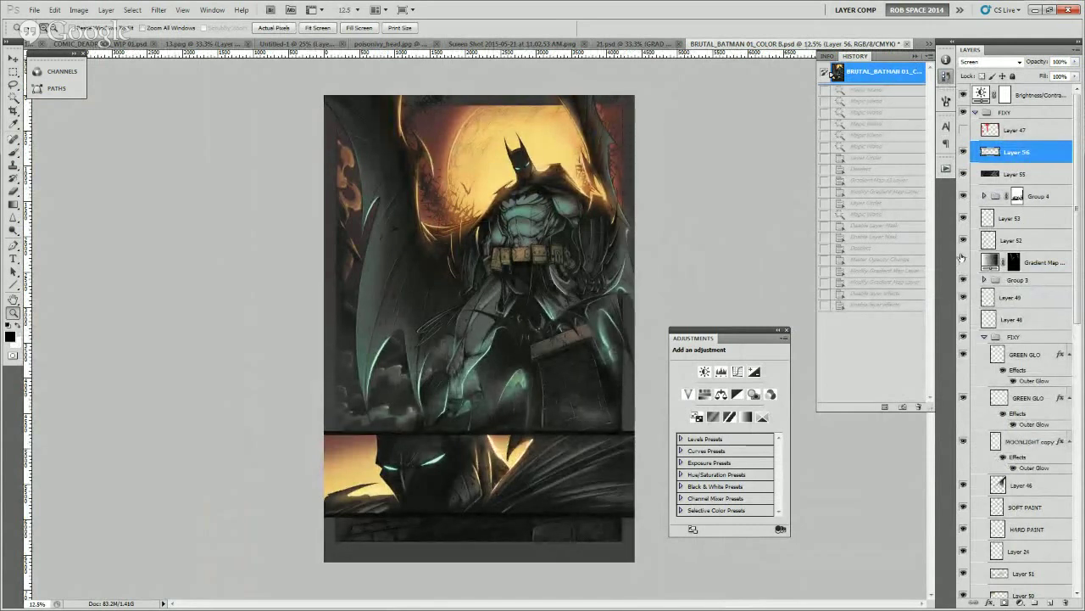
left_click(962, 259)
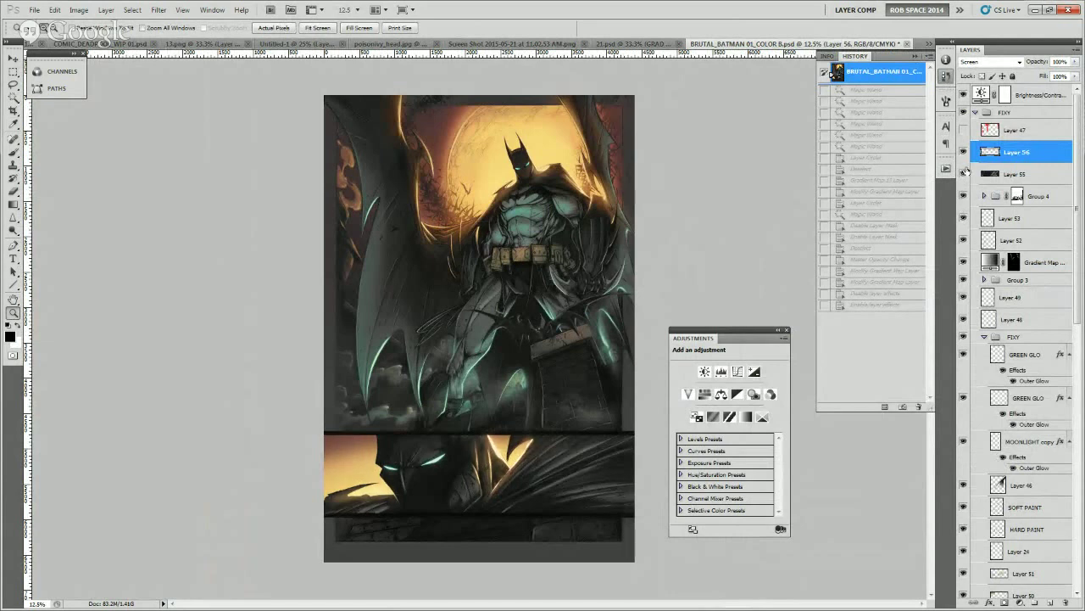
- Collapse the nested FIXY group and the GRAD MAPS group, and take a closer look at the main figure
left_click(984, 338)
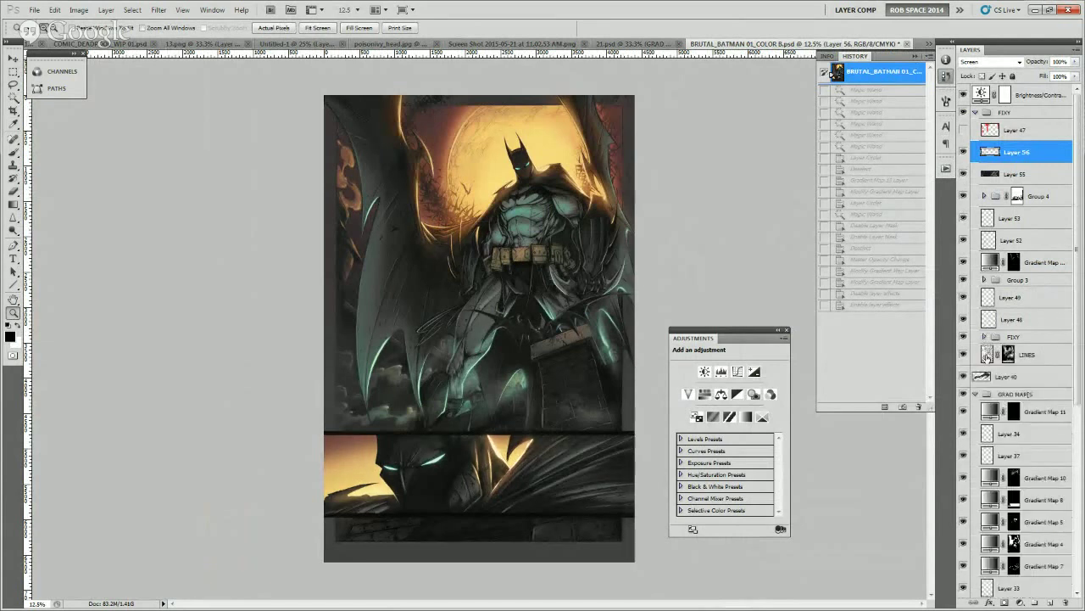
left_click(975, 394)
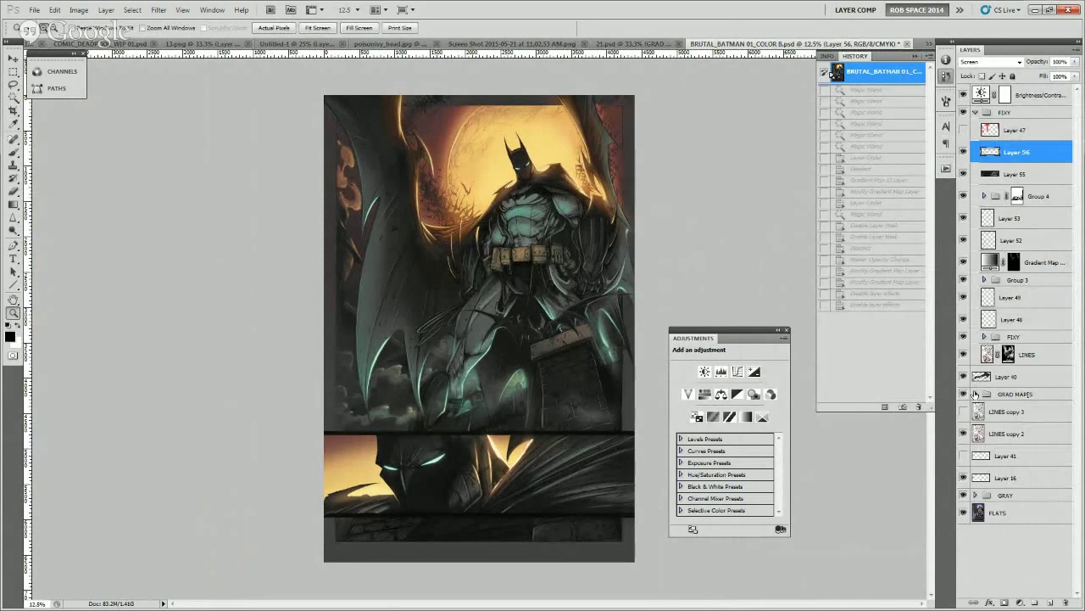
left_click(498, 291)
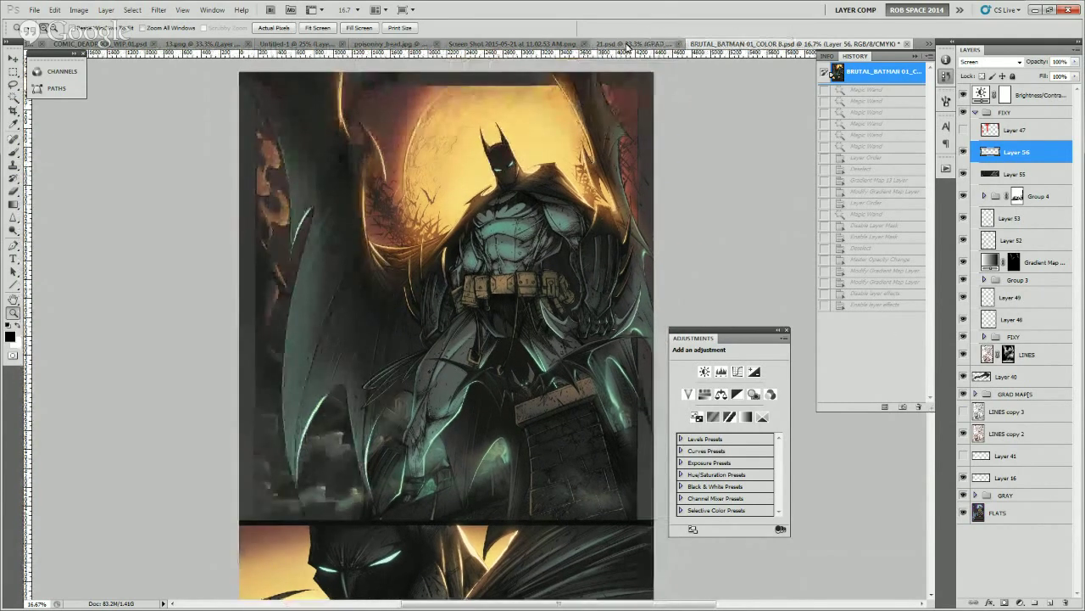
- Switch to 21.psd, move the Adjustments panel out of the way, and look over the full-color banner
left_click(628, 44)
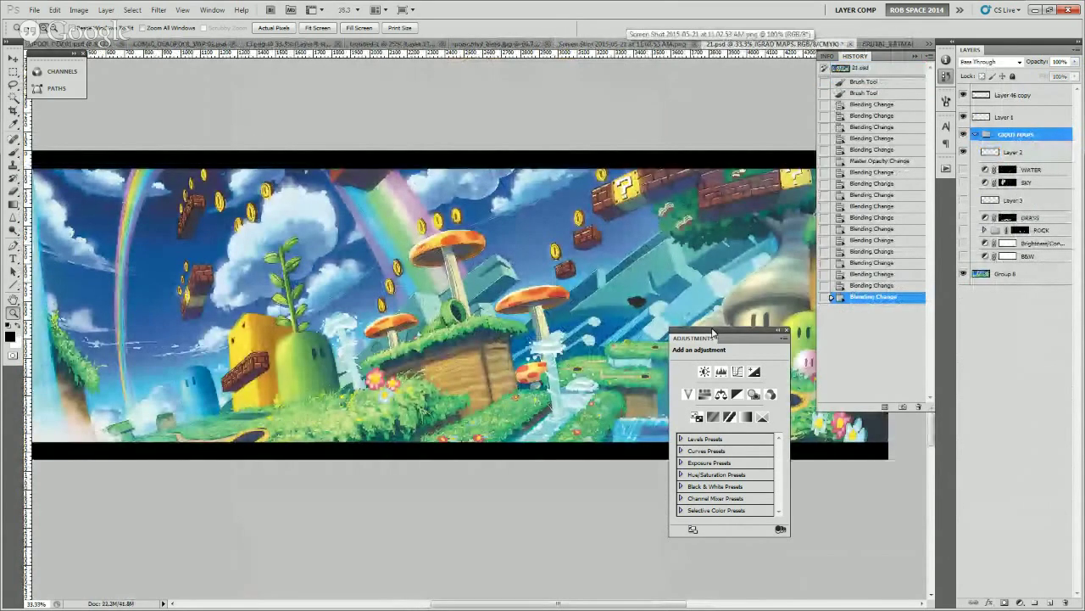
left_click_drag(713, 334, 809, 479)
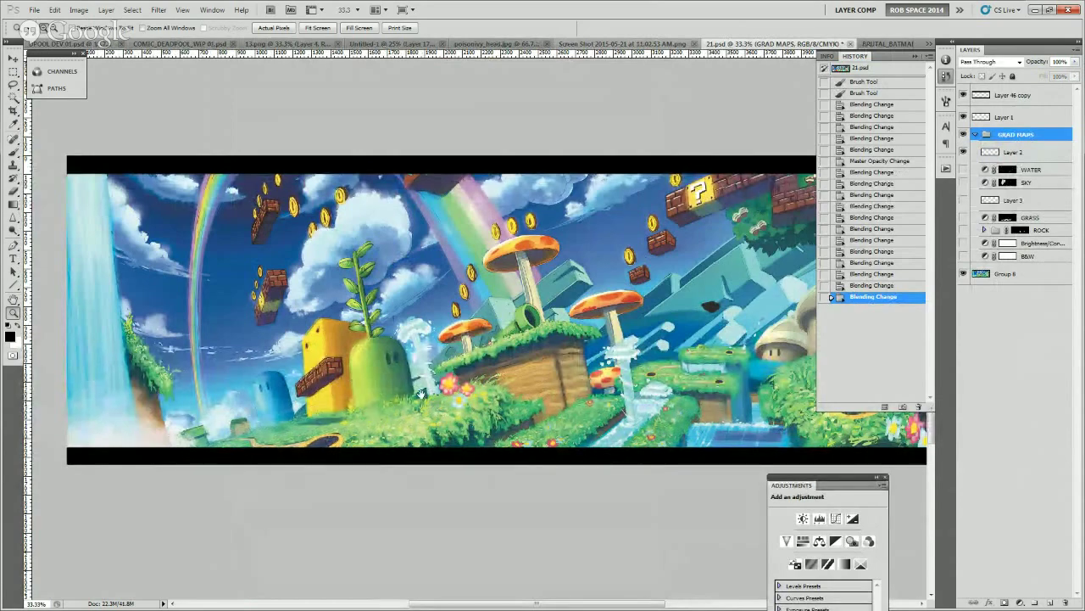
scroll(395, 413, "right", 3)
scroll(394, 413, "right", 5)
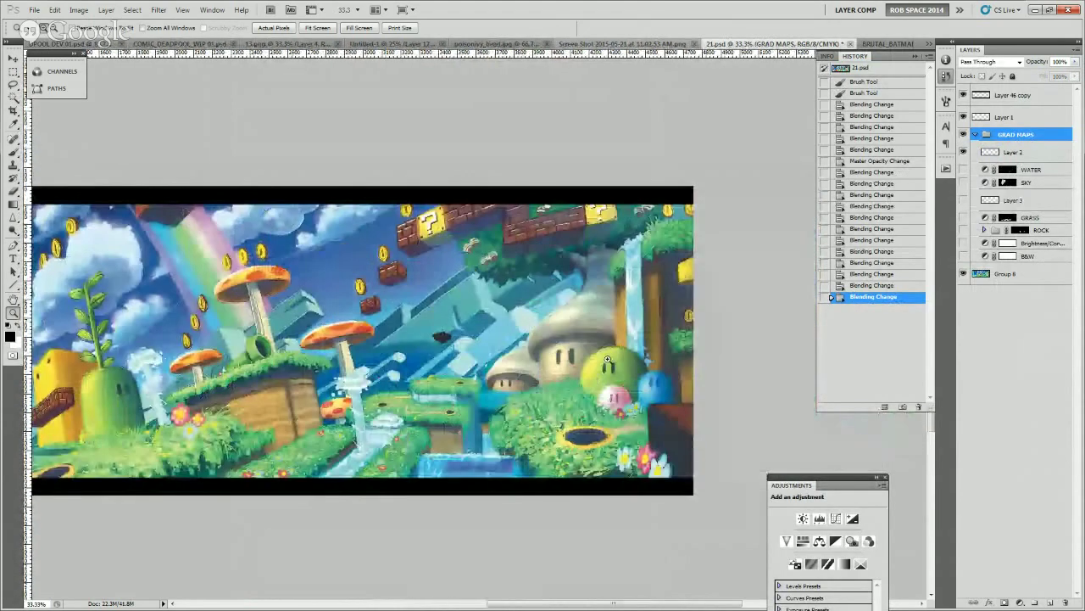
scroll(480, 374, "left", 8)
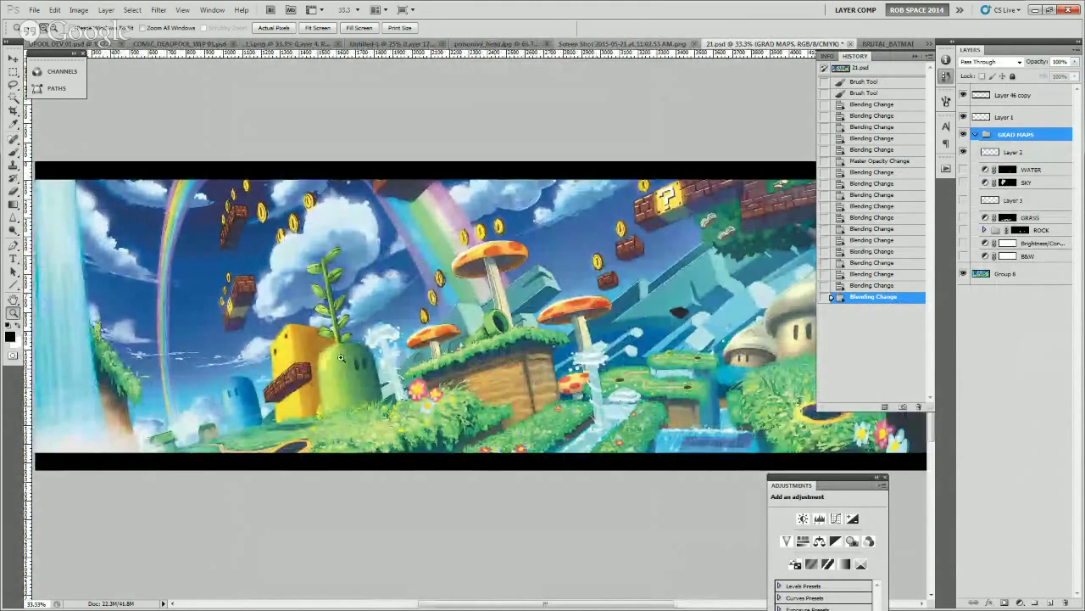
scroll(606, 378, "right", 3)
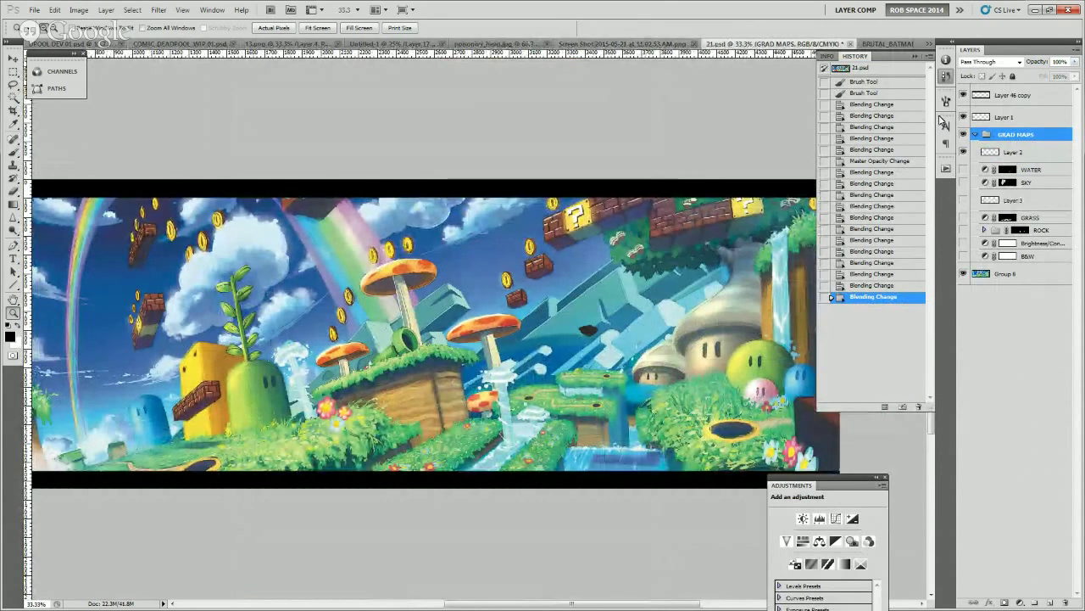
- Show the B&W adjustment layer, then toggle the Brightness/Contrast adjustment to compare its effect and leave it visible
left_click(963, 256)
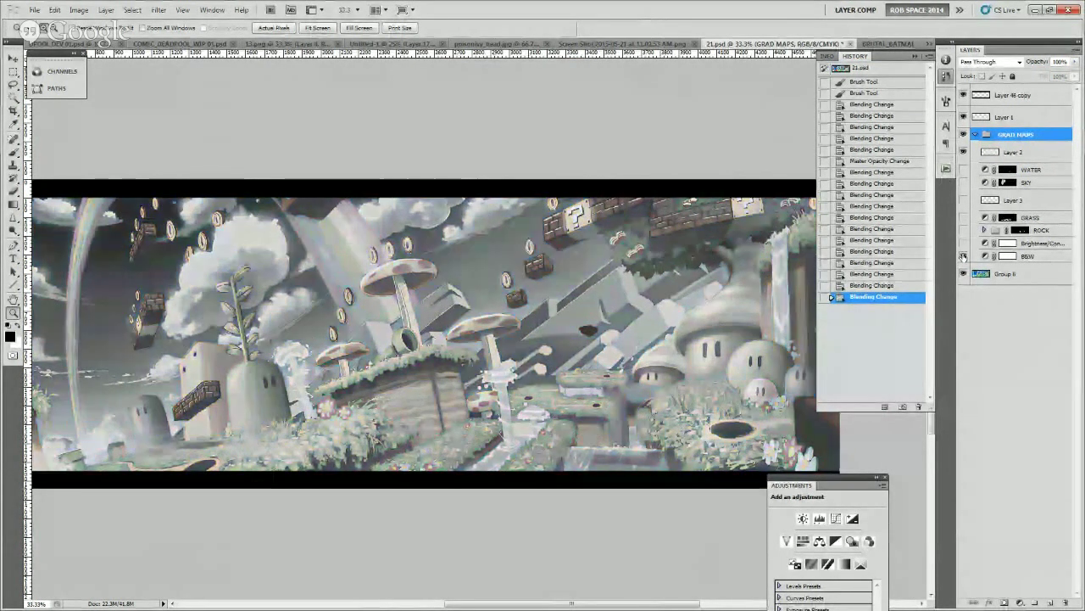
left_click_drag(628, 340, 733, 333)
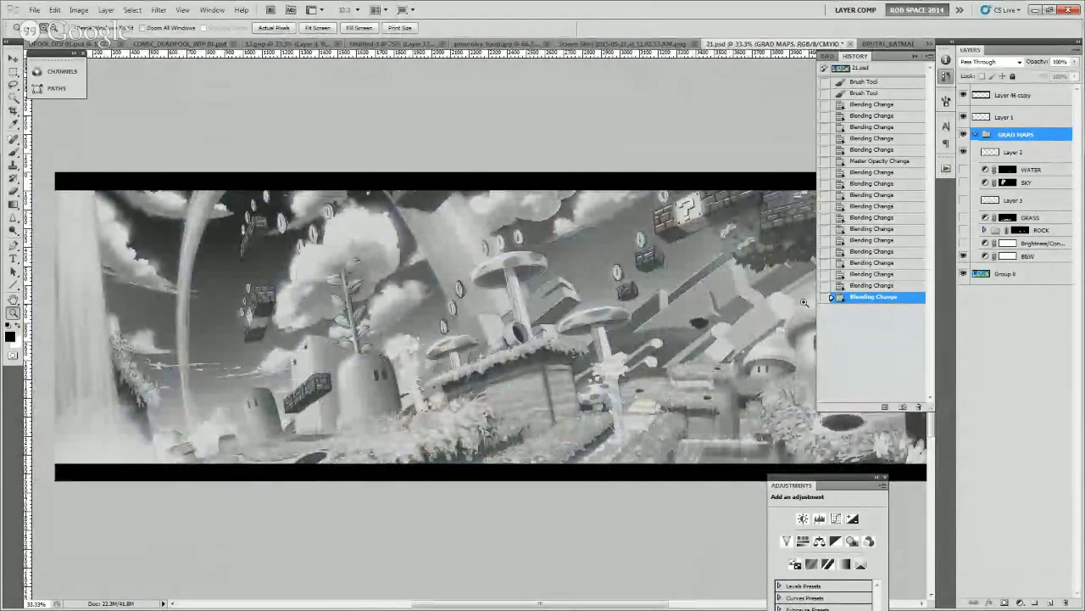
left_click(964, 236)
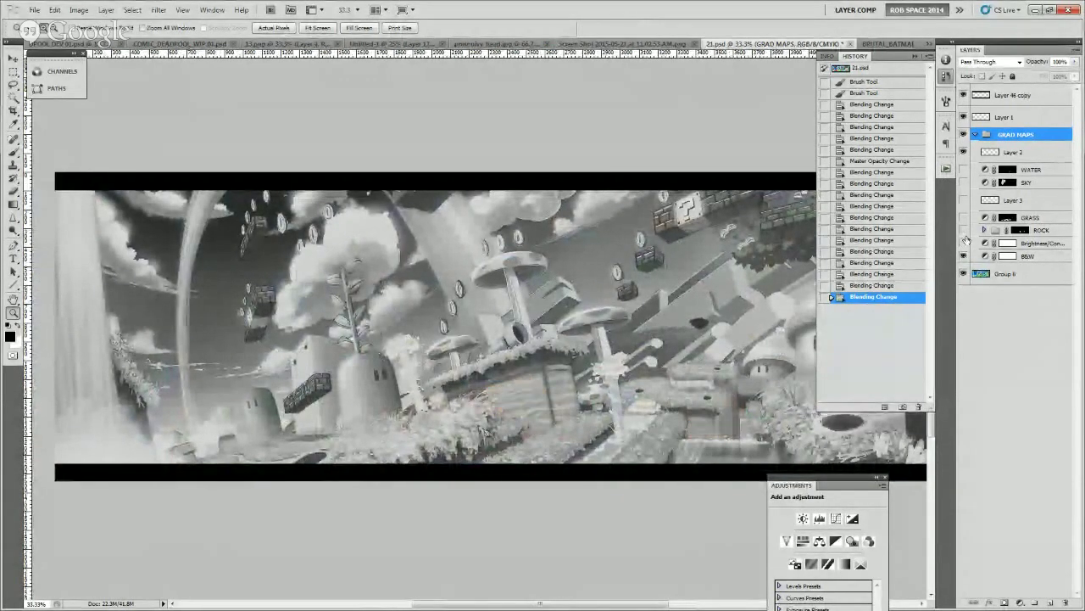
left_click(964, 236)
left_click(964, 244)
left_click(964, 243)
left_click(964, 244)
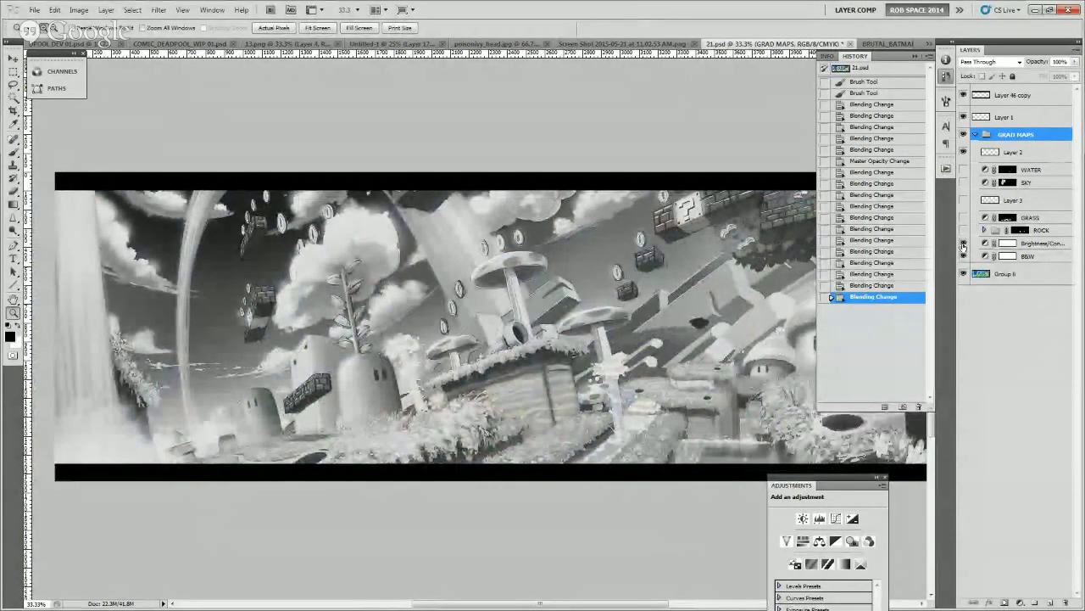
left_click(964, 243)
left_click(963, 244)
left_click(963, 243)
left_click(964, 243)
- Show the GRASS gradient map and examine its gradient in the Gradient Editor, keeping the gradient as it is
left_click(963, 219)
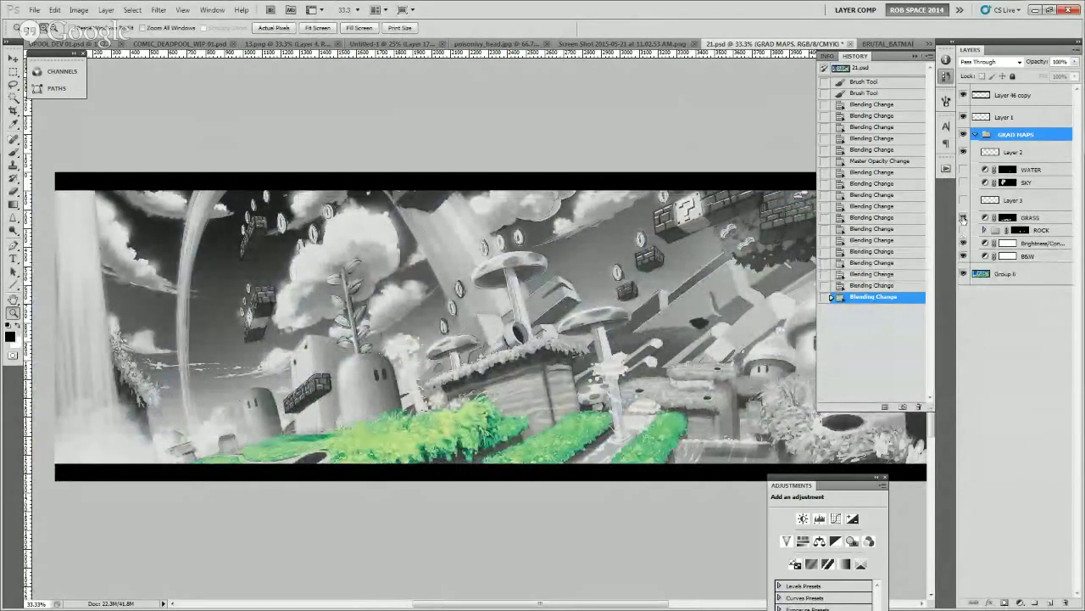
left_click_drag(632, 351, 666, 336)
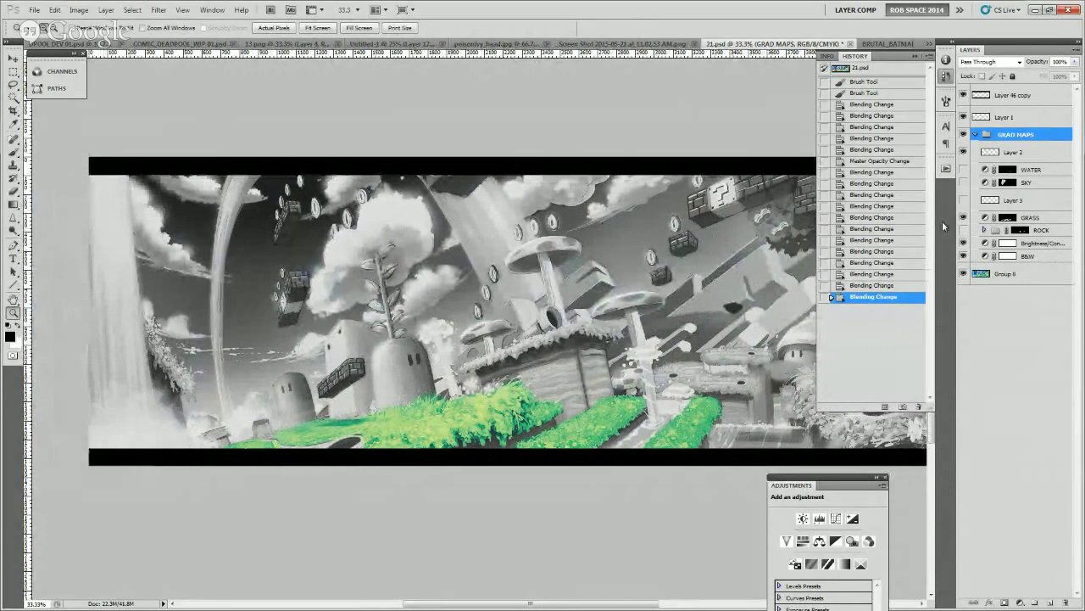
left_click(986, 218)
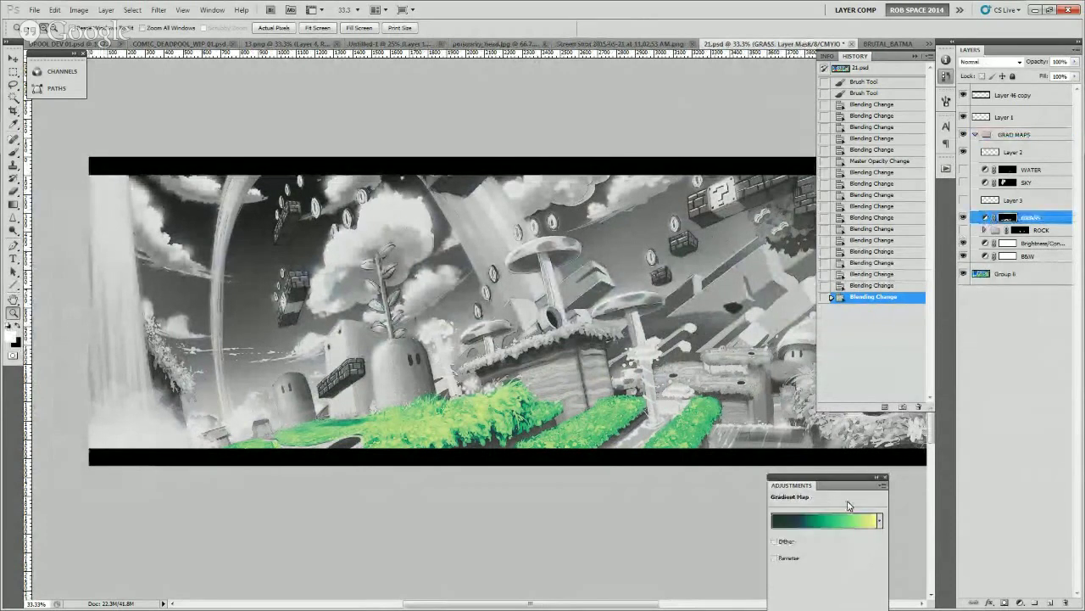
left_click(843, 512)
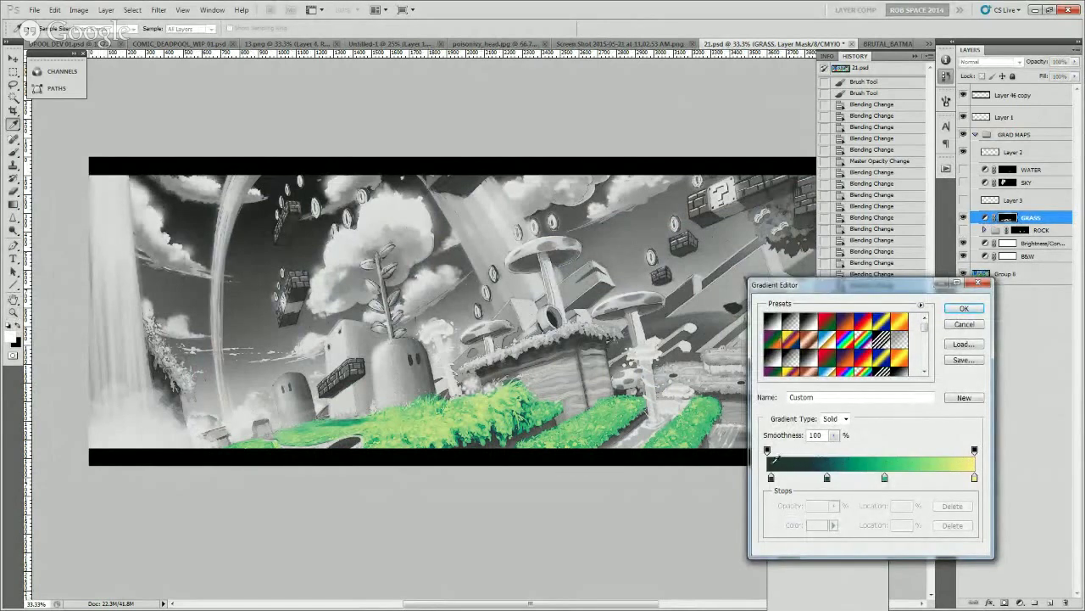
left_click(964, 308)
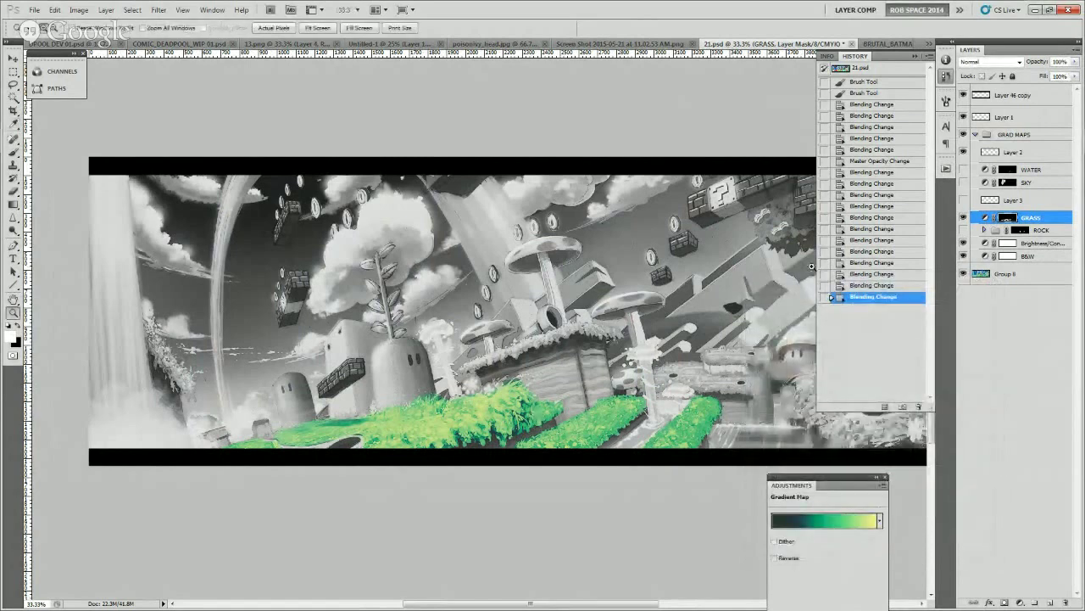
- Brush the GRASS layer mask in white along the grassy top of the central platform
key("b")
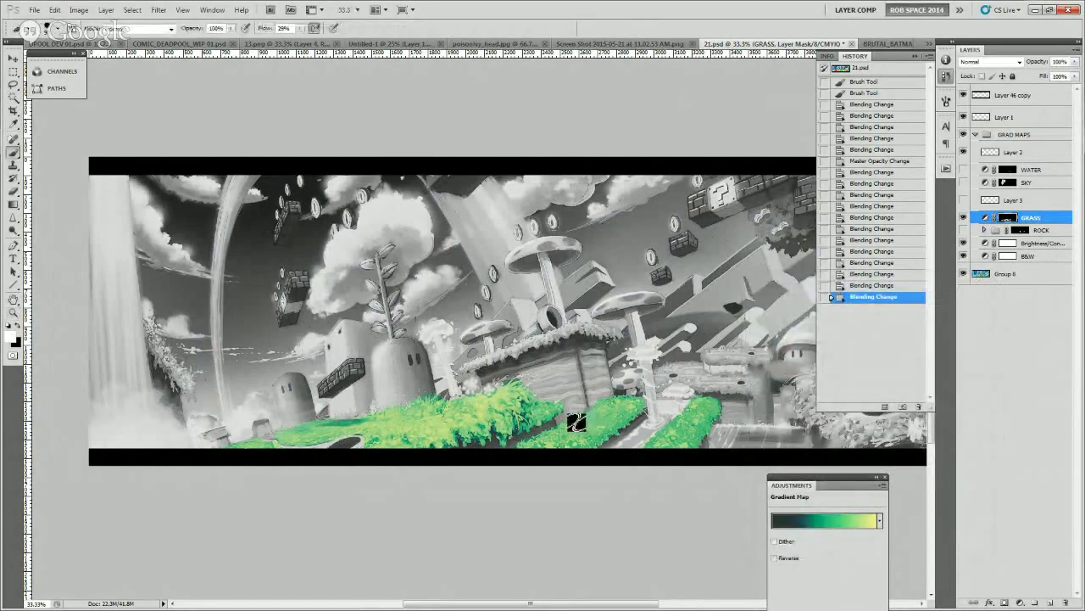
mouse_move(526, 348)
left_mouse_down()
mouse_move(465, 376)
mouse_move(572, 331)
mouse_move(615, 339)
mouse_move(552, 350)
left_mouse_up()
left_click_drag(521, 348, 528, 342)
- Brush black on the GRASS mask to clean up the green spill above the platform's grass edge beside the pipe
left_click(531, 338, "ctrl")
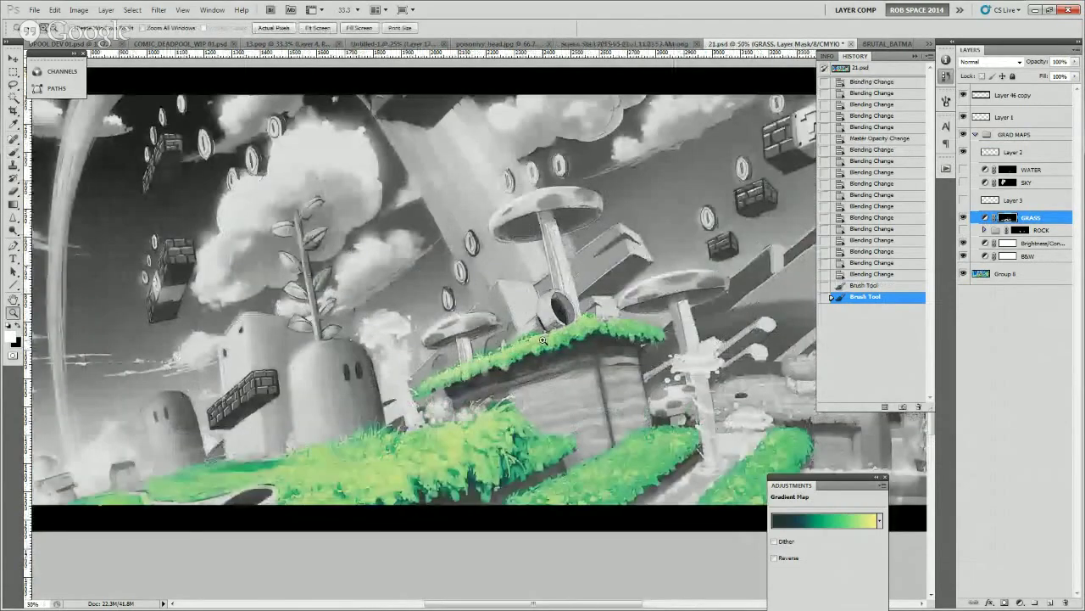
left_click(534, 337, "ctrl")
left_click(534, 337, "ctrl")
key("x")
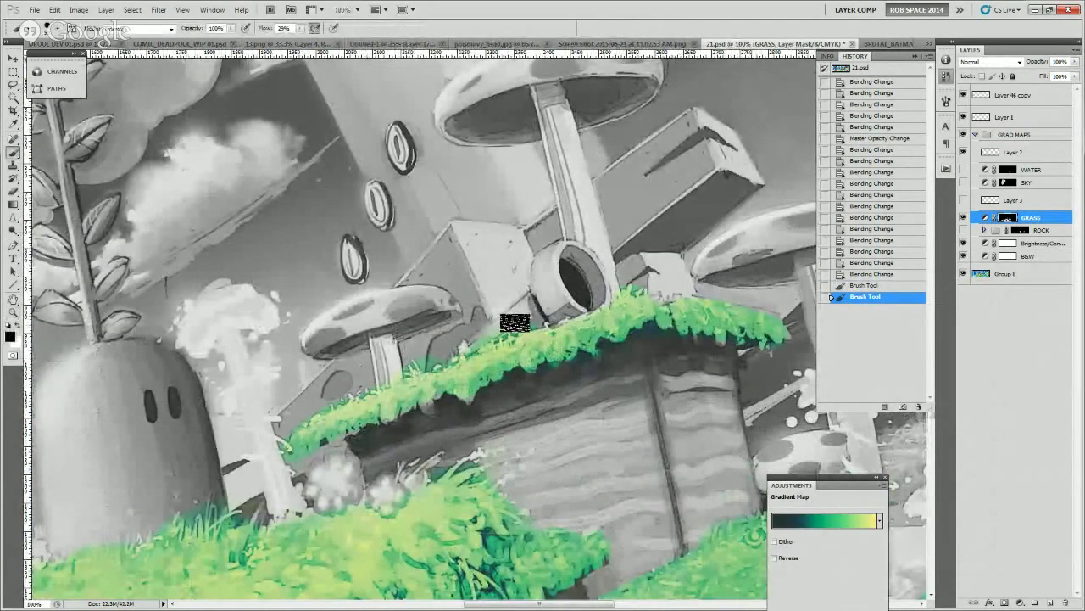
left_click(514, 322)
left_click(517, 320)
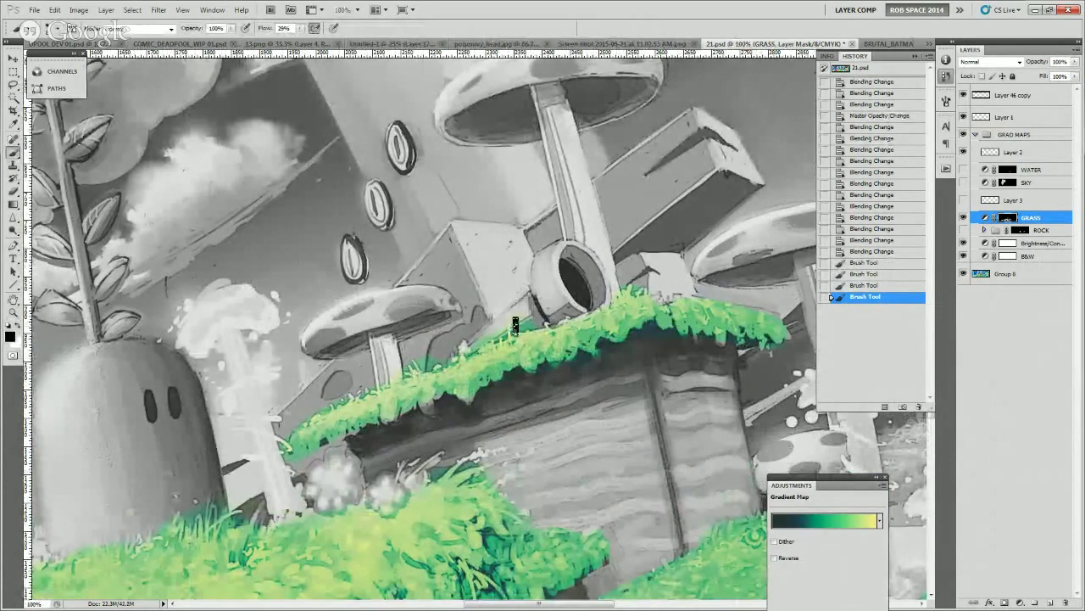
left_click(496, 338)
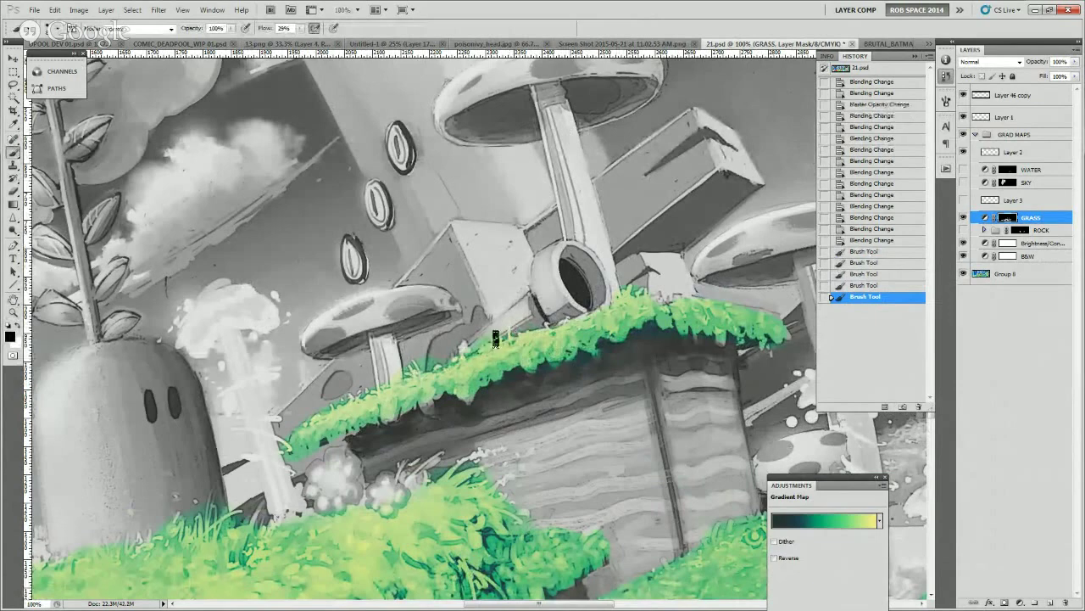
left_click(491, 338)
left_click_drag(490, 338, 575, 356)
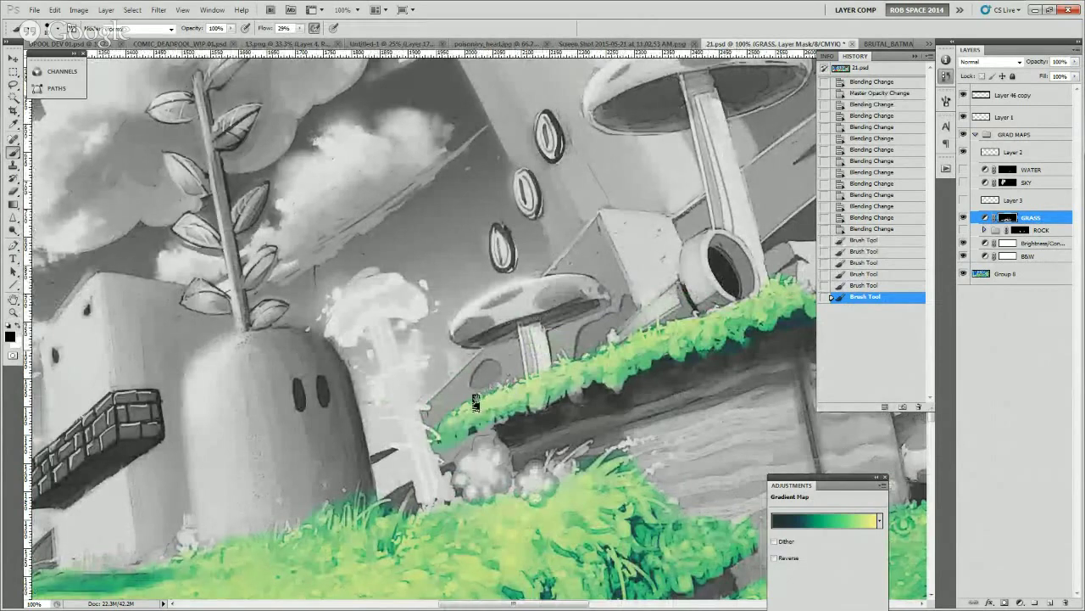
- Refine the GRASS mask at both ends of the platform and along the underside of its grass edge
left_click_drag(438, 421, 436, 442)
left_click_drag(785, 280, 551, 344)
left_click(540, 342)
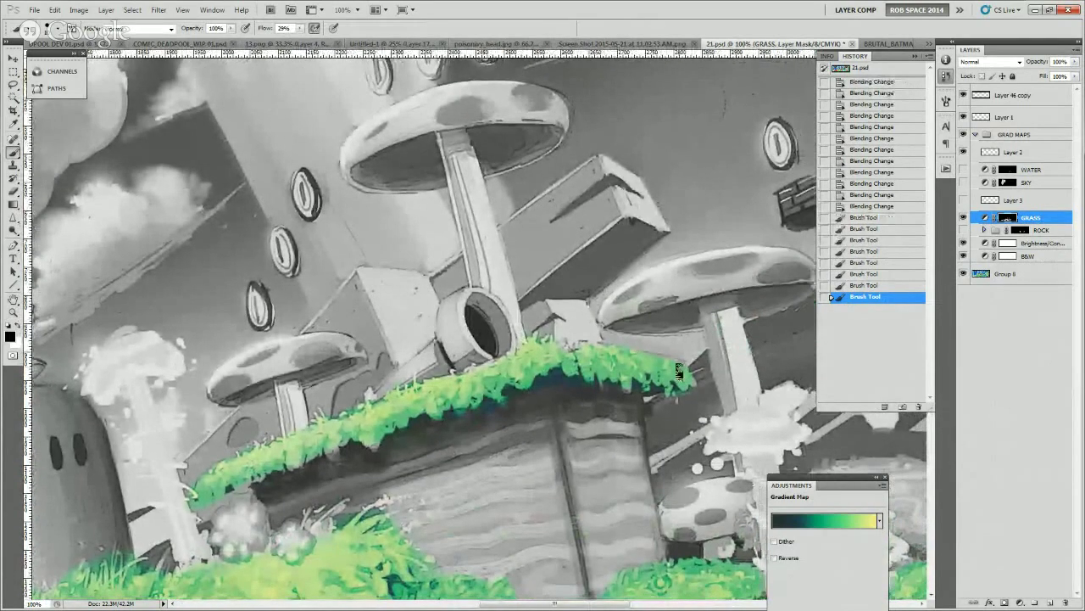
left_click_drag(653, 399, 581, 393)
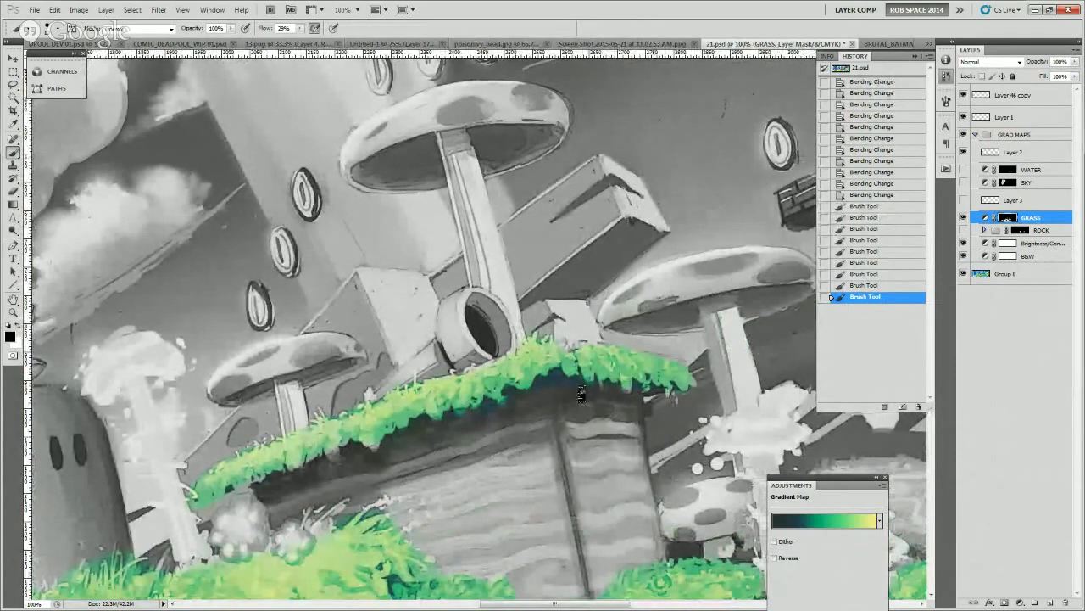
left_click(492, 416)
left_click_drag(492, 416, 564, 396)
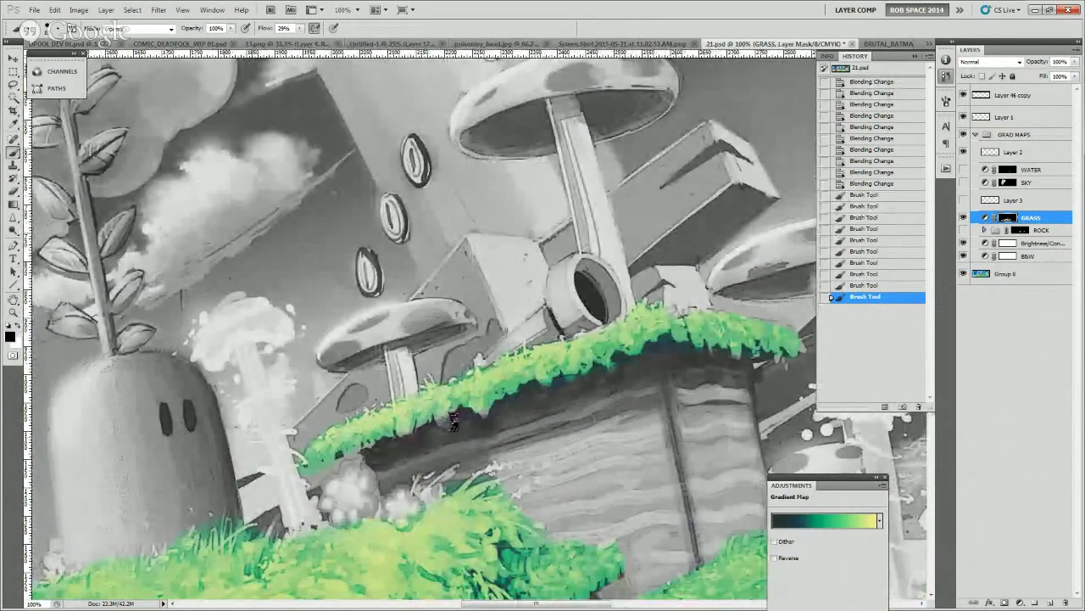
- Examine the masked grass coloring on the platform and foreground against the whole grayscale banner
key("ctrl+minus")
key("z")
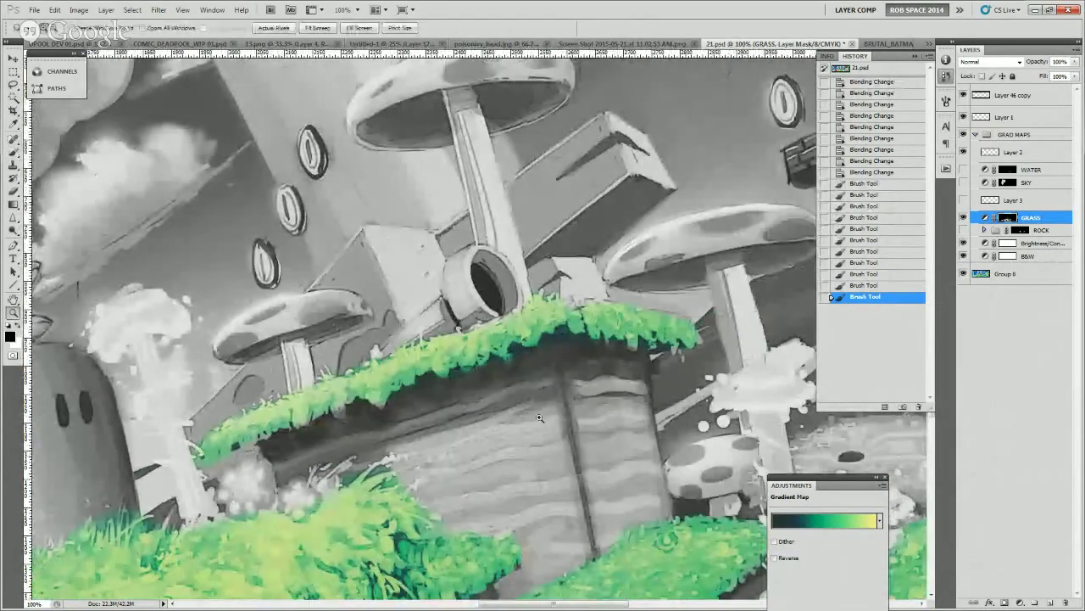
left_click(541, 419, "alt")
left_click(546, 455, "alt")
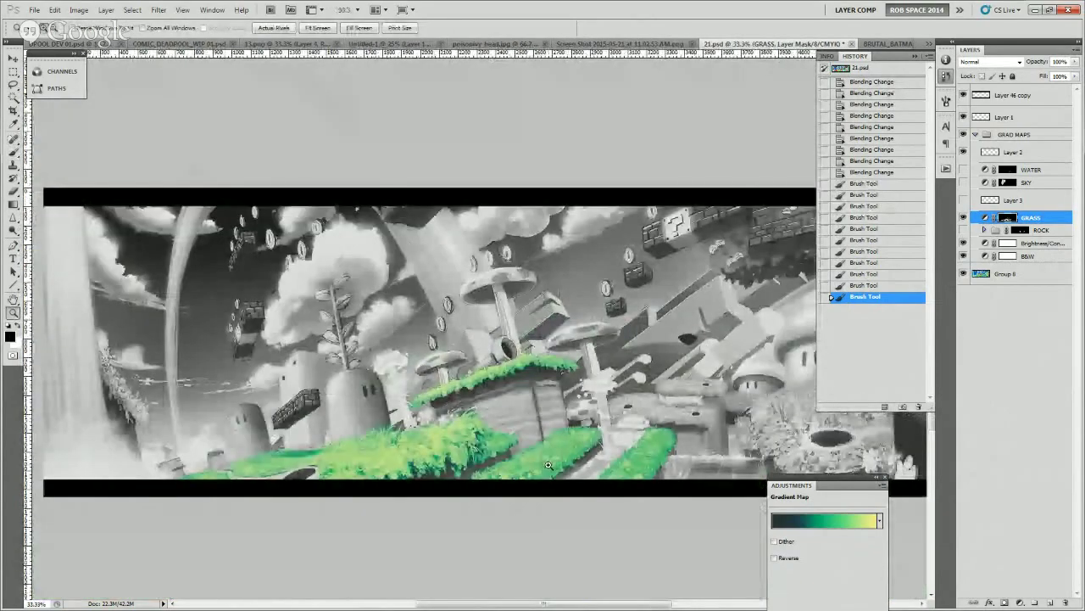
left_click(548, 464, "alt")
left_click(534, 430)
left_click(555, 424)
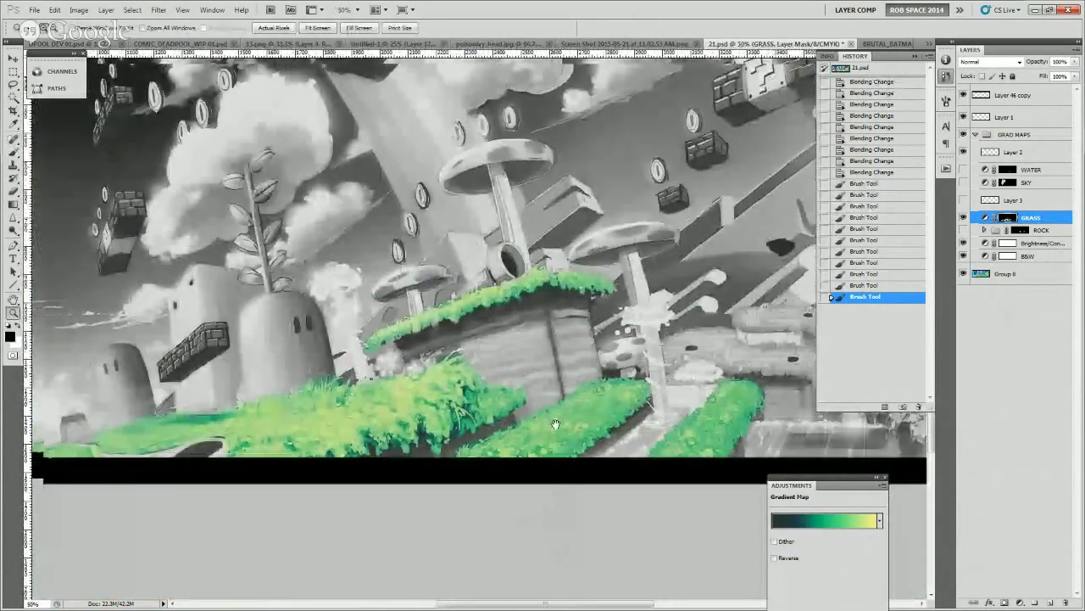
left_click_drag(527, 437, 681, 444)
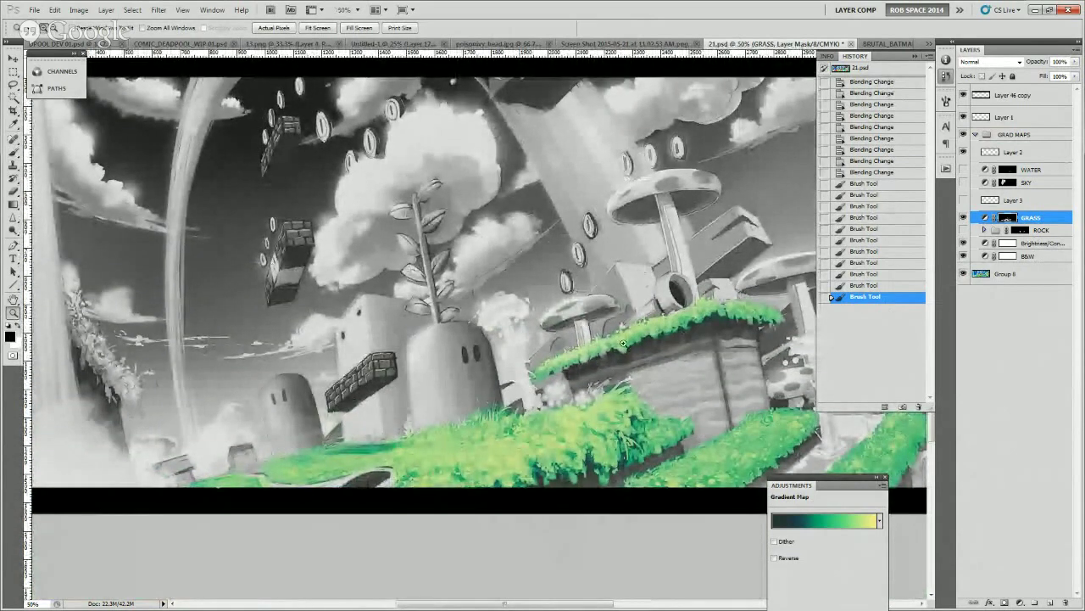
- Show the ROCK group and paint its mask in white over the wooden side of the central platform
left_click(964, 230)
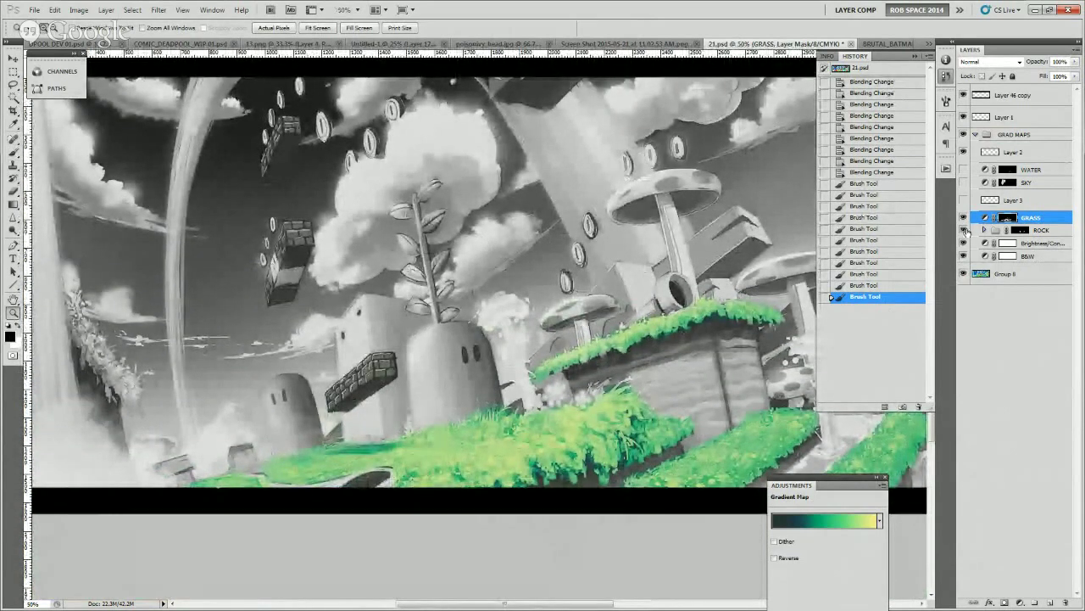
left_click(1020, 232)
key("b")
left_click_drag(701, 440, 625, 438)
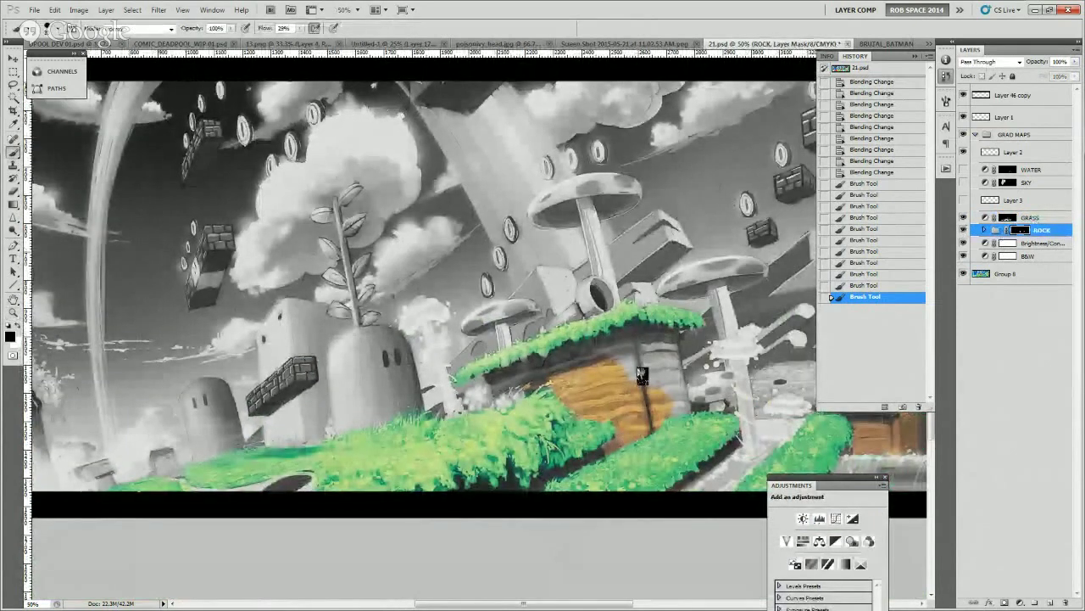
key("x")
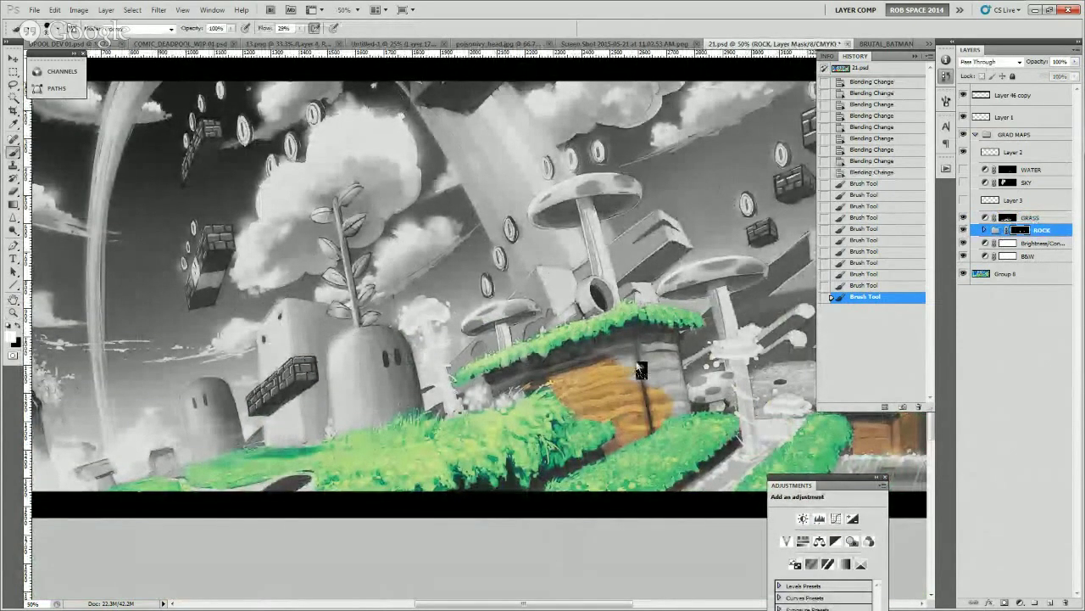
mouse_move(640, 371)
left_mouse_down()
mouse_move(592, 357)
mouse_move(587, 342)
mouse_move(648, 339)
mouse_move(664, 400)
mouse_move(660, 350)
mouse_move(674, 369)
mouse_move(662, 418)
mouse_move(648, 425)
mouse_move(659, 329)
mouse_move(678, 390)
mouse_move(669, 369)
mouse_move(643, 387)
mouse_move(602, 455)
left_mouse_up()
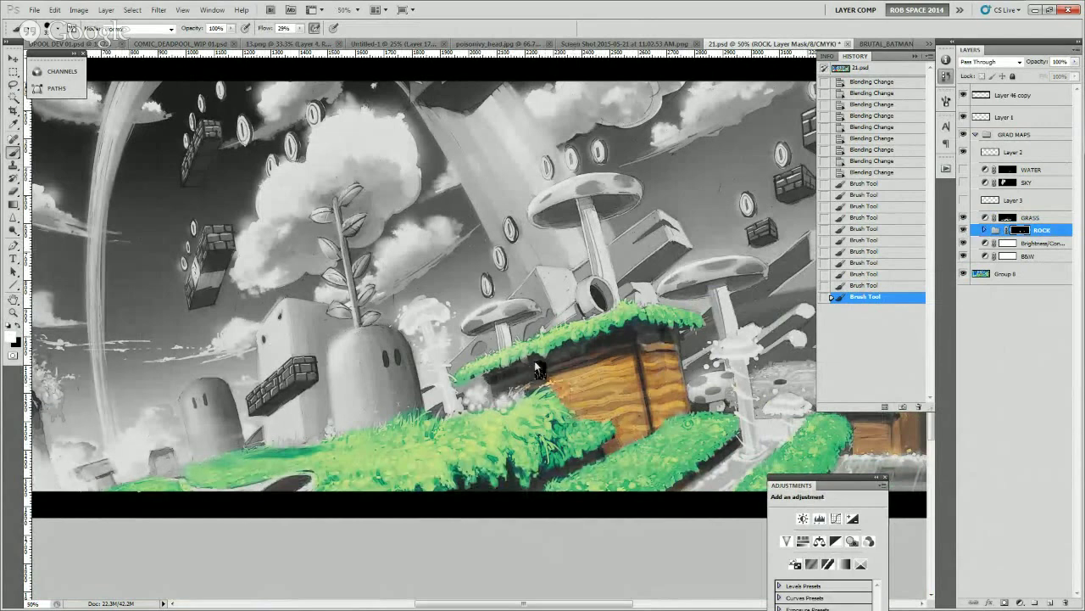
- Show the SKY and WATER gradient maps, toggle WATER to compare its effect, and select it to view its gradient
left_click_drag(657, 339, 829, 348)
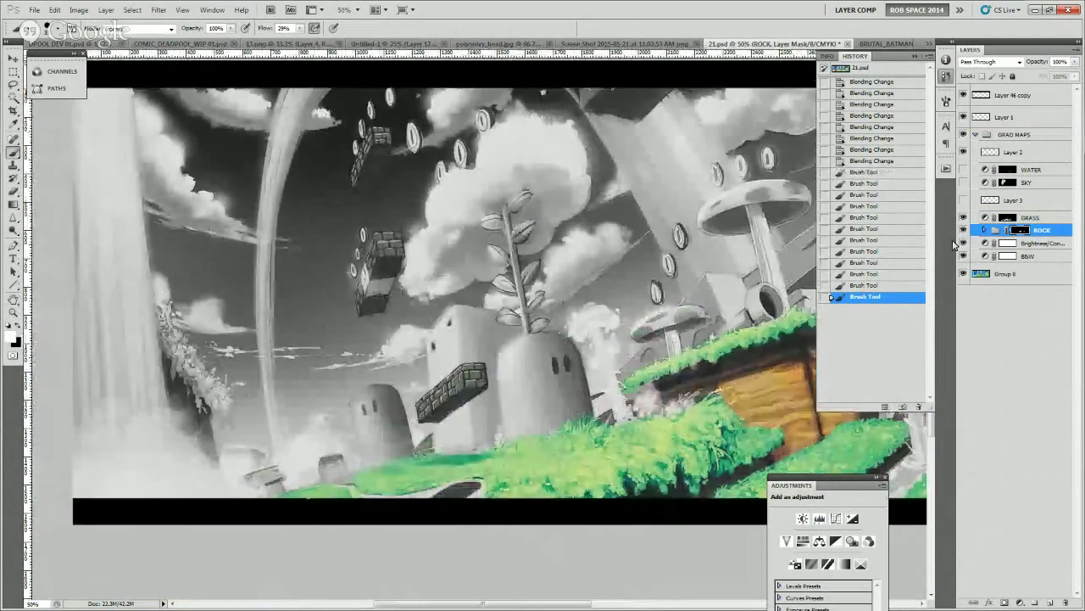
left_click(964, 183)
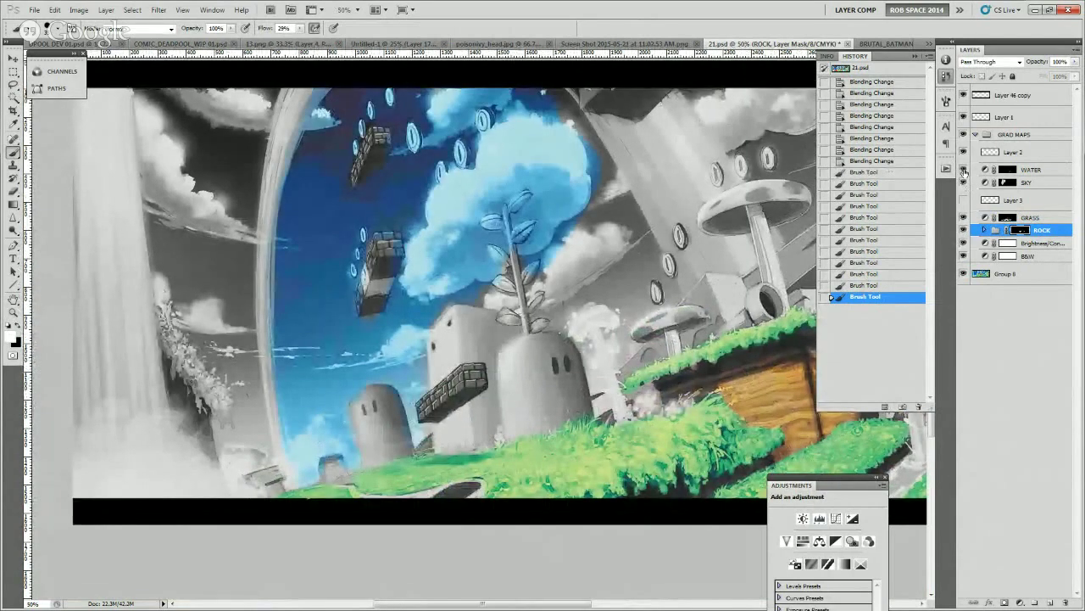
mouse_move(775, 403)
left_mouse_down()
mouse_move(466, 356)
mouse_move(381, 373)
left_mouse_up()
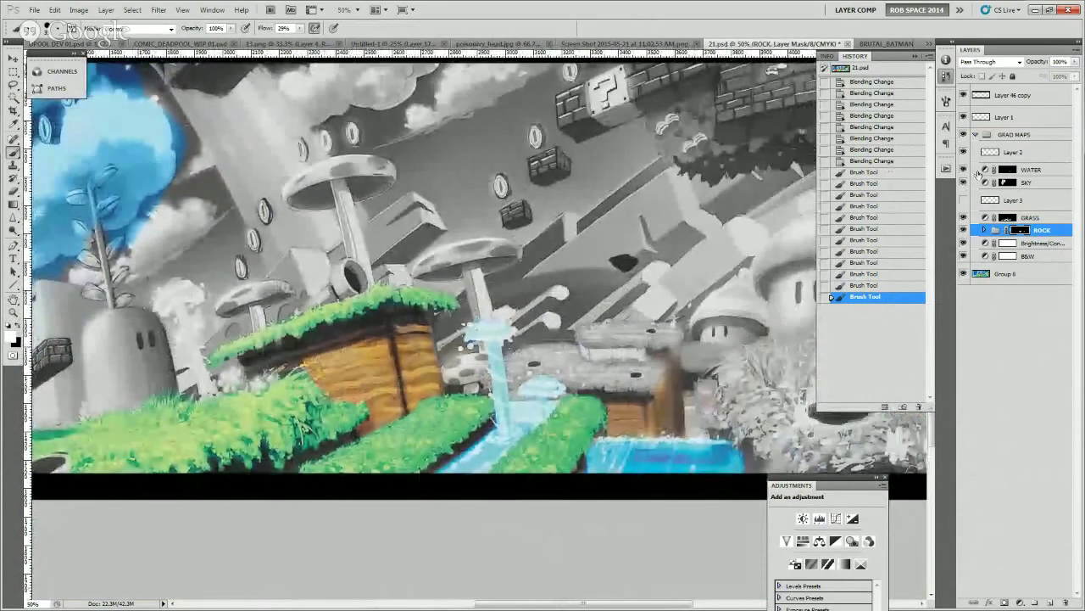
left_click(964, 169)
left_click(964, 170)
left_click(985, 171)
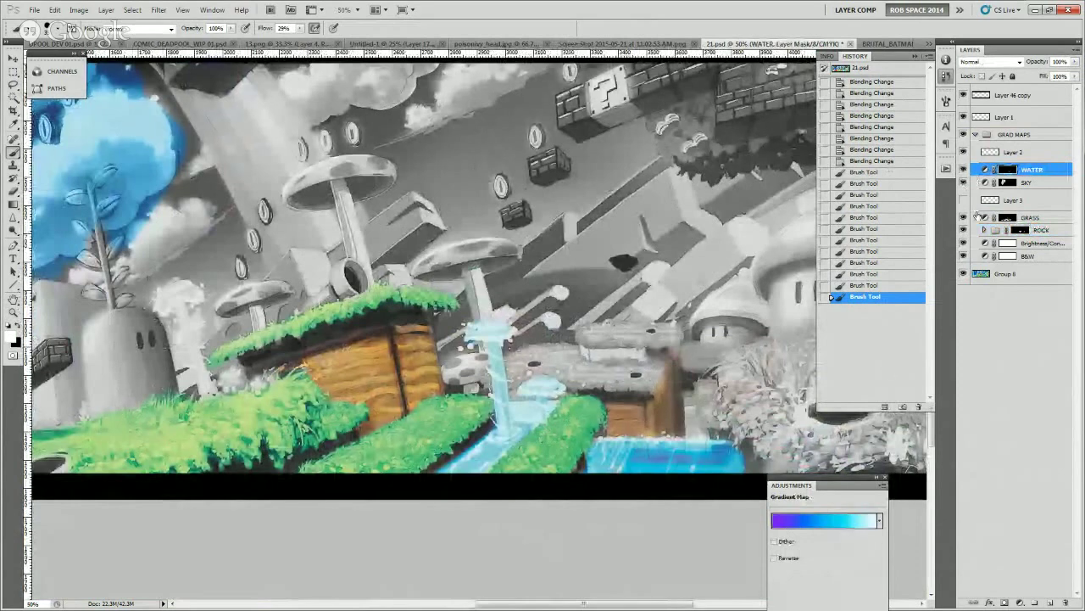
- Compare the banner with WATER shown and hidden, and view the gradients of the WATER, SKY and GRASS maps
left_click(964, 170)
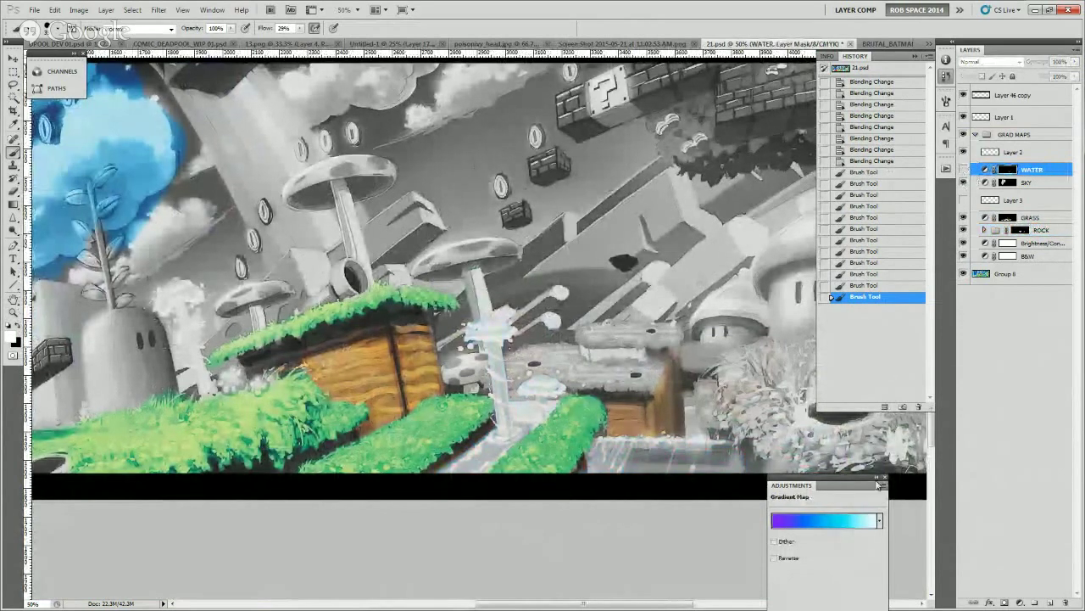
left_click(984, 170)
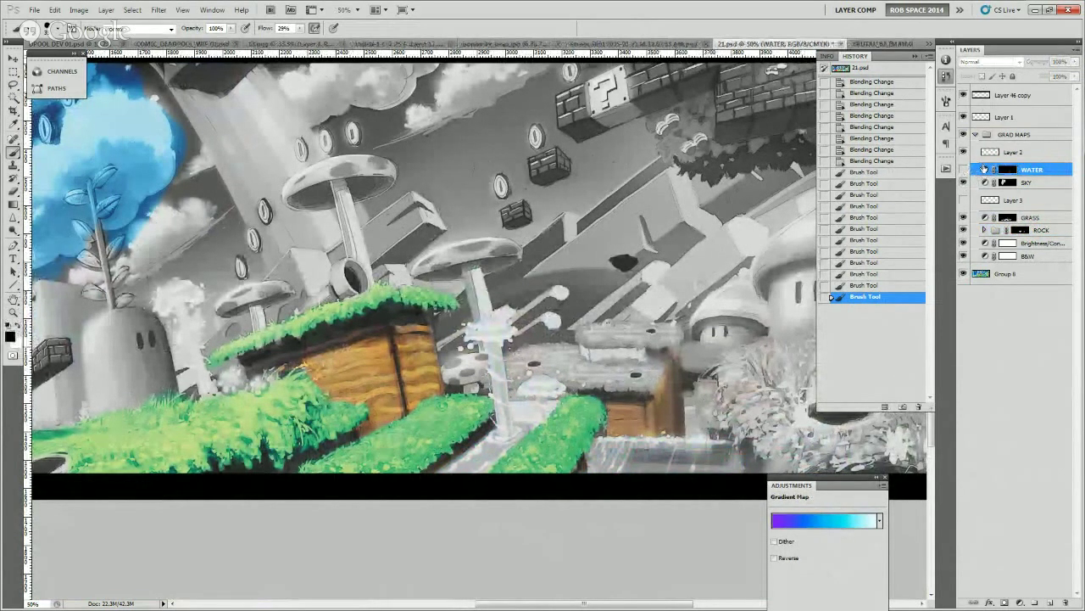
left_click(963, 170)
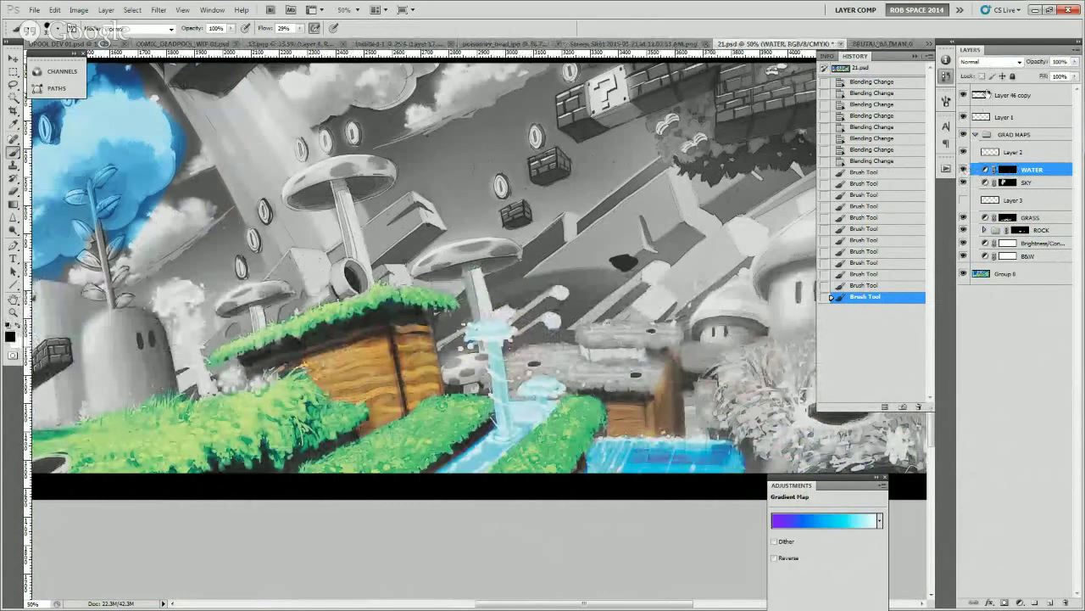
left_click(963, 169)
left_click(986, 183)
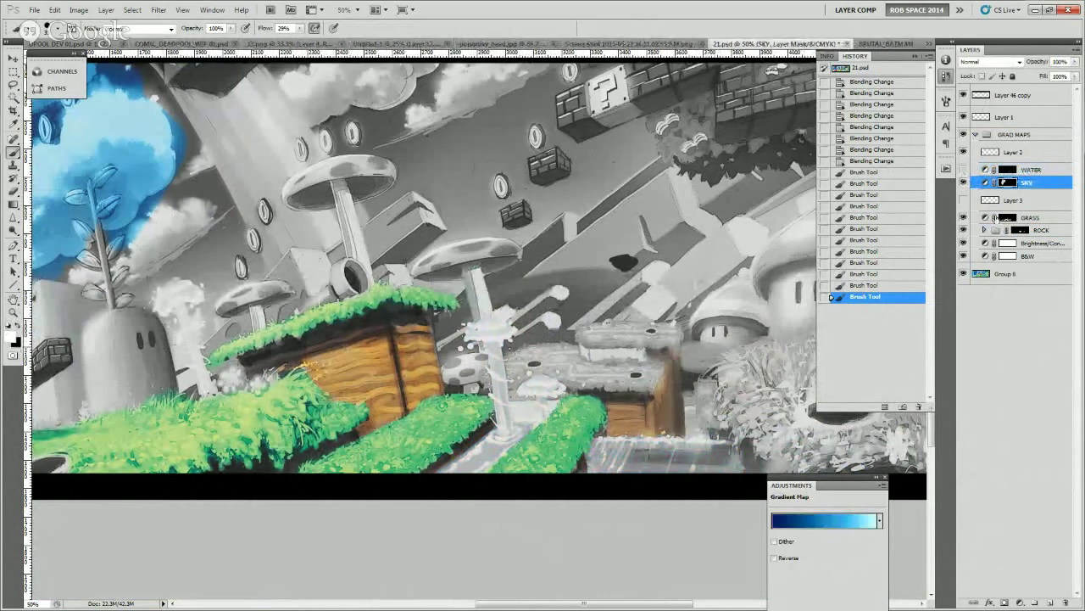
left_click(994, 218)
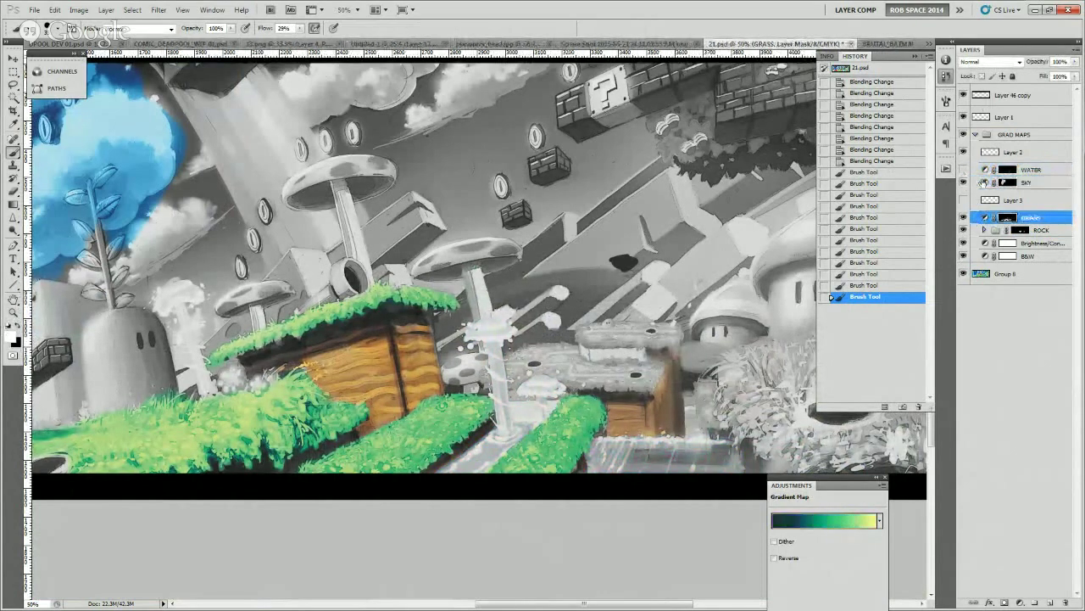
left_click(986, 243)
left_click(985, 217)
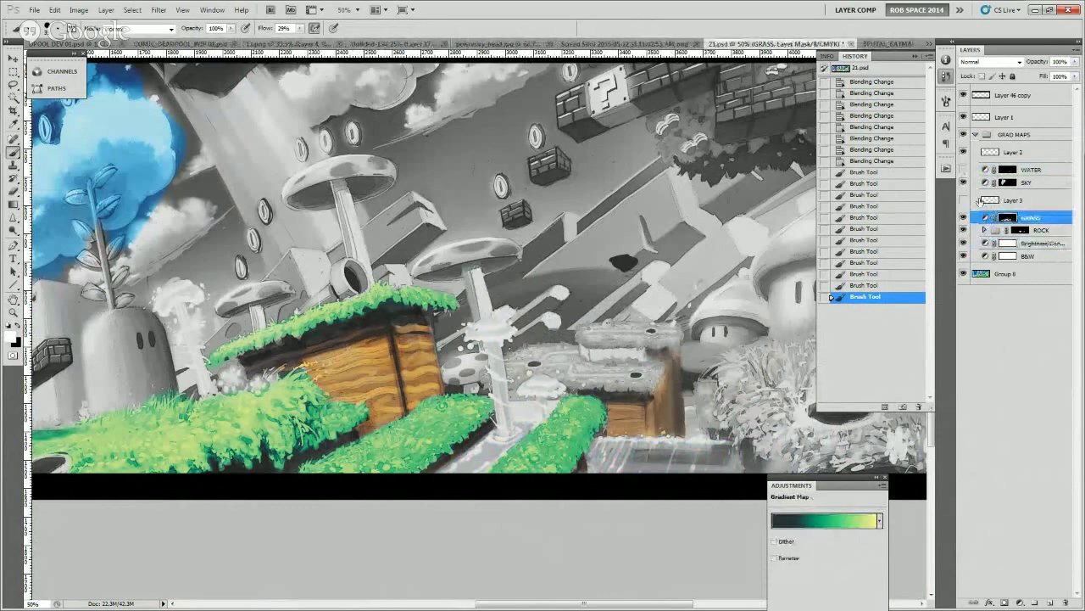
- Try the Color blending mode on the GRASS gradient map and compare it with Normal on the grass
left_click(991, 62)
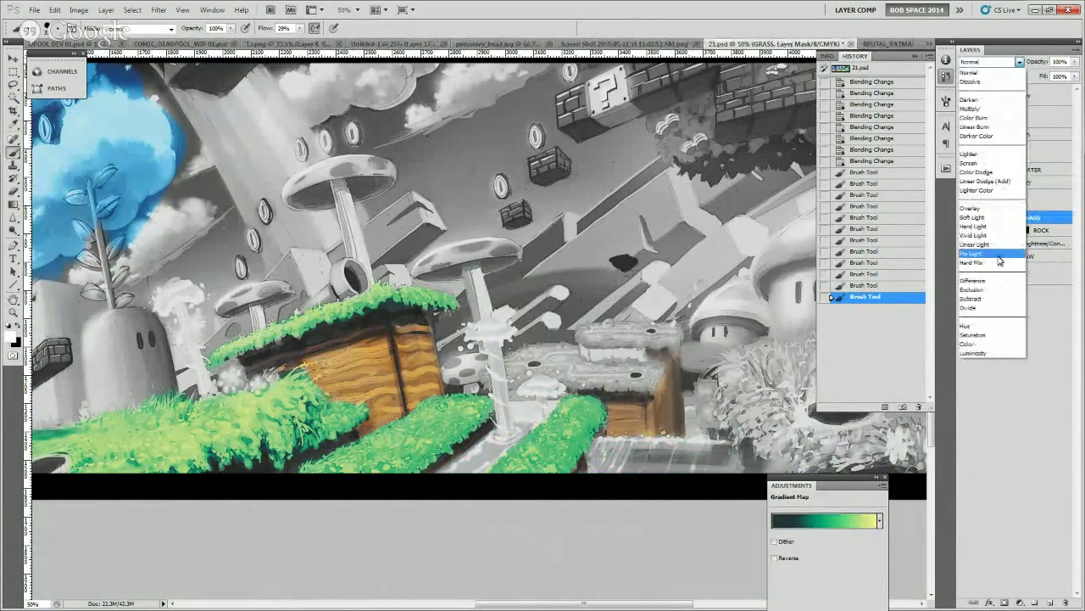
left_click(984, 344)
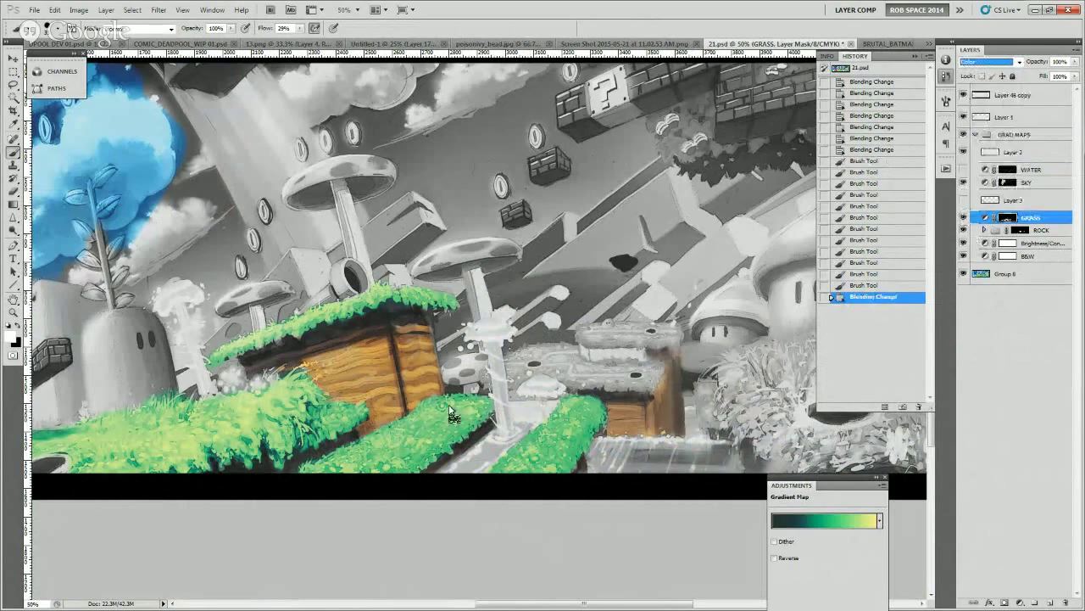
key("ctrl+z")
key("ctrl+z")
key("ctrl+z")
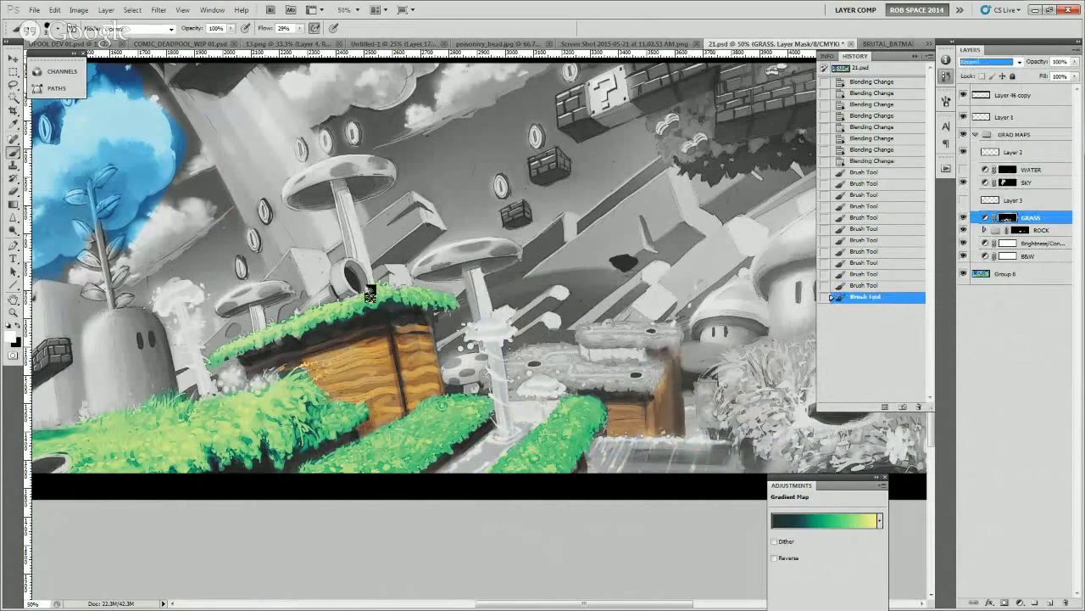
- Show the WATER gradient map and collapse the GRAD MAPS group
left_click_drag(212, 424, 459, 374)
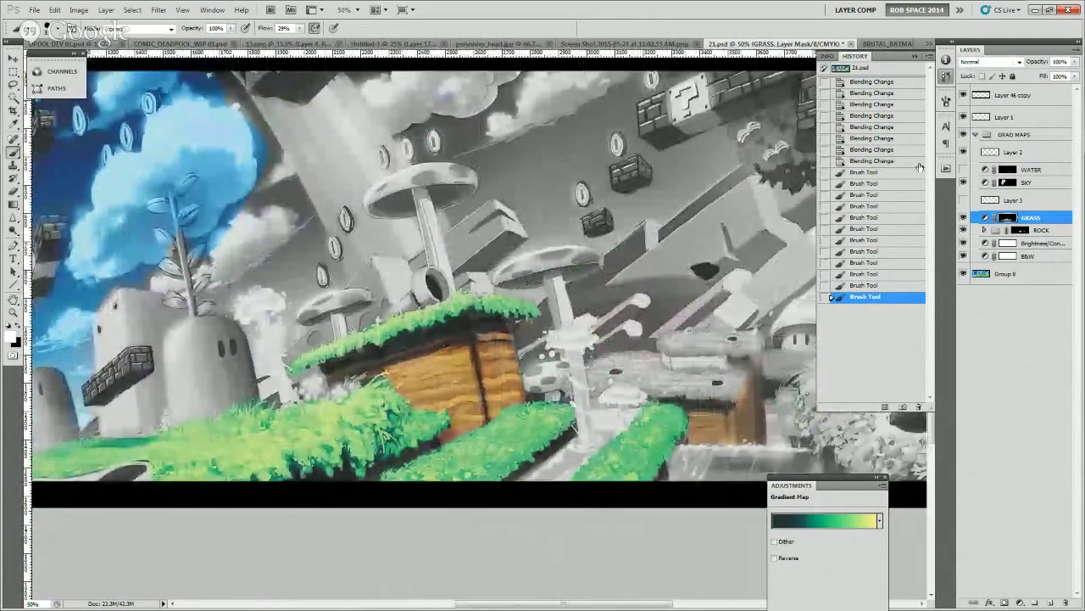
left_click(963, 170)
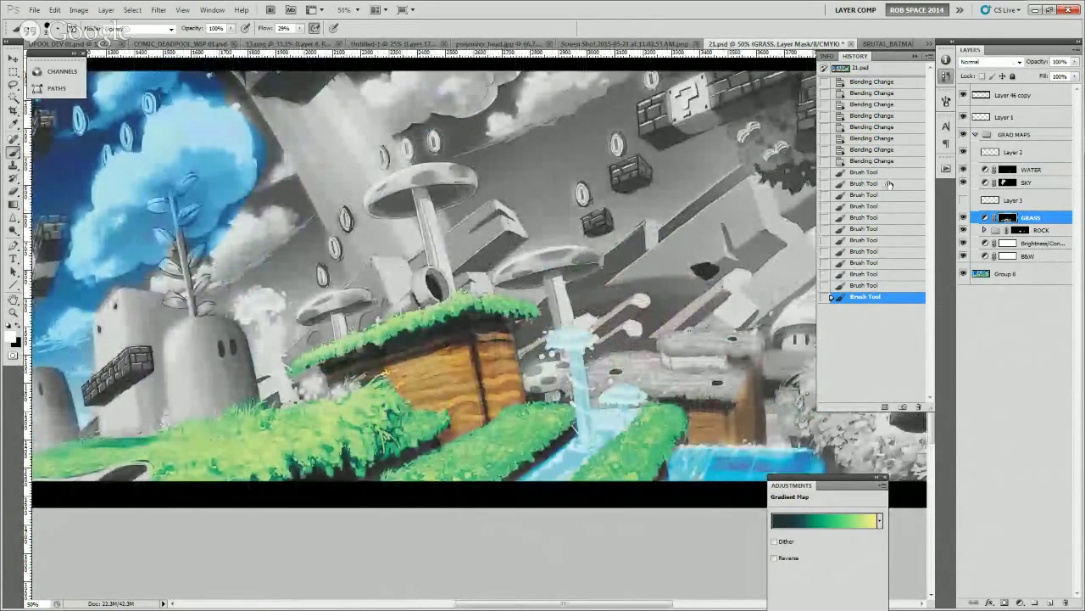
left_click(974, 134)
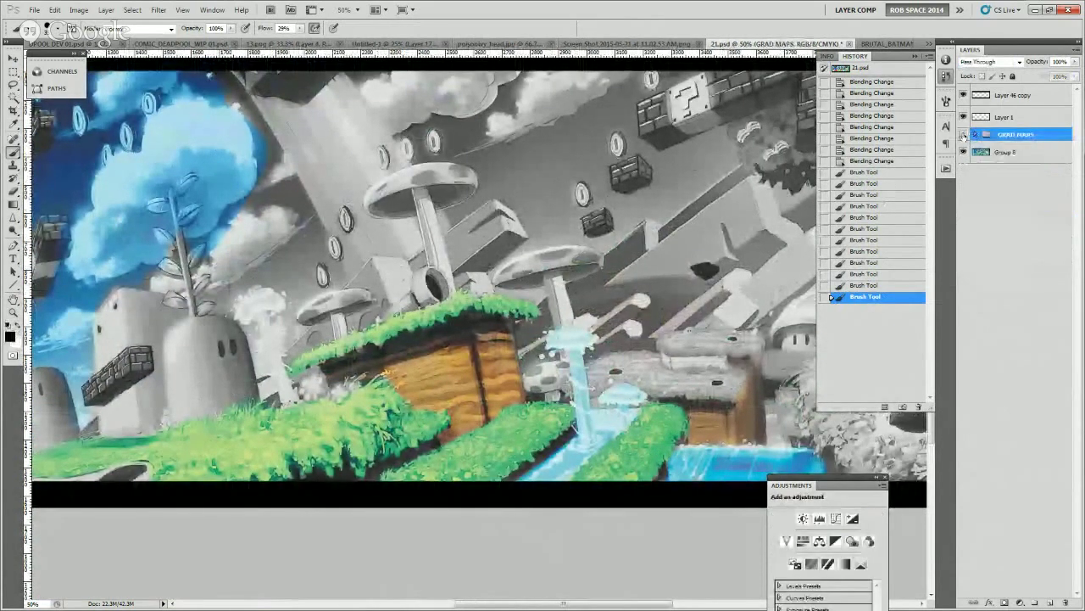
- Toggle the GRAD MAPS group repeatedly to compare the gradient-mapped banner with the original color painting
left_click(963, 134)
left_click(963, 134)
left_click(964, 134)
left_click(964, 133)
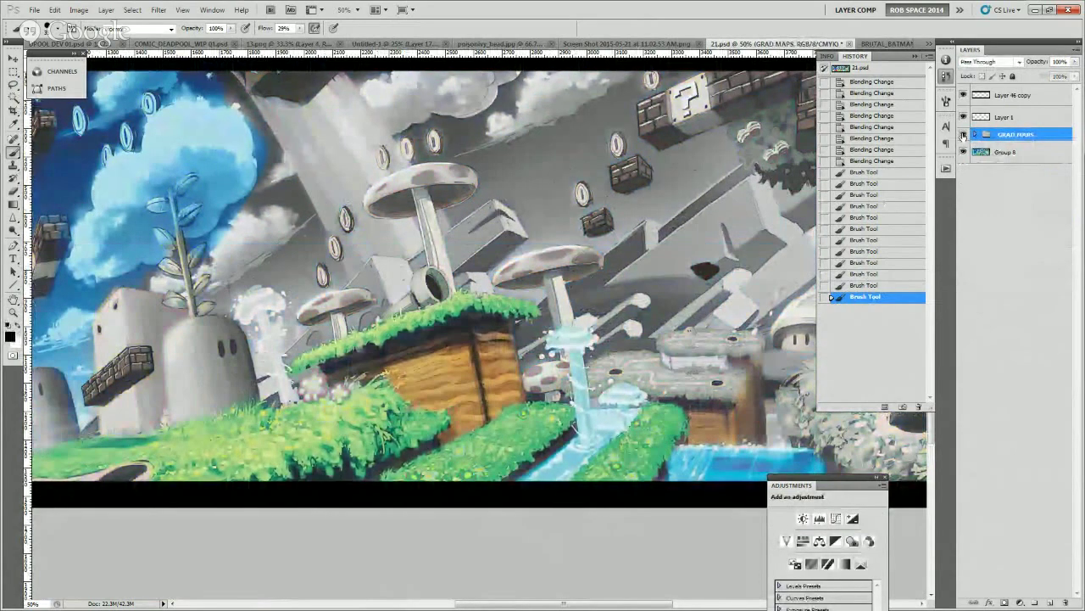
left_click(963, 134)
left_click(963, 134)
left_click(963, 134)
left_click(964, 134)
left_click(963, 134)
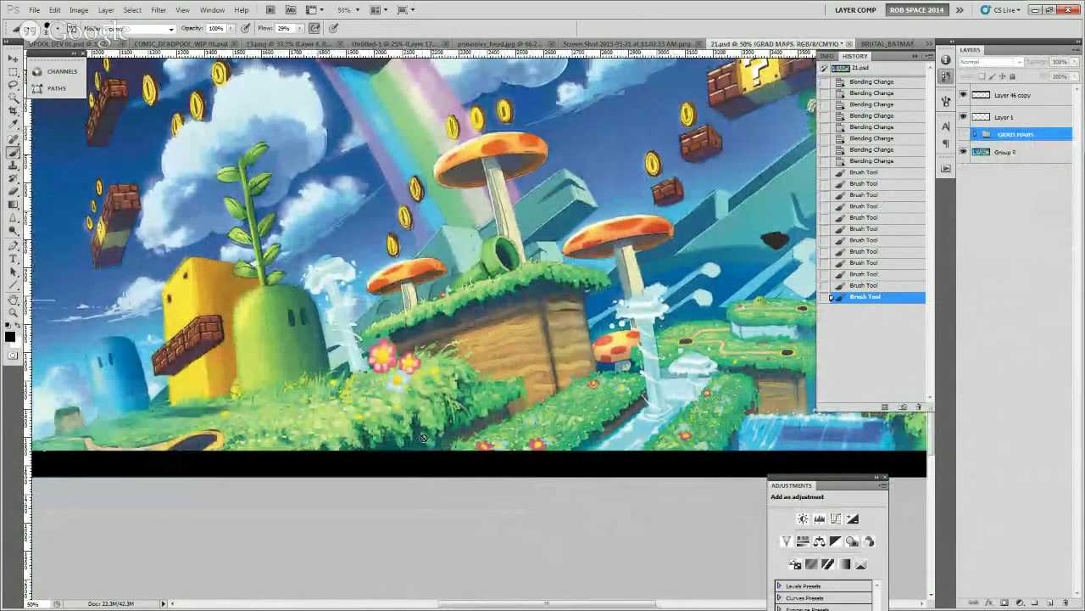
left_click(963, 134)
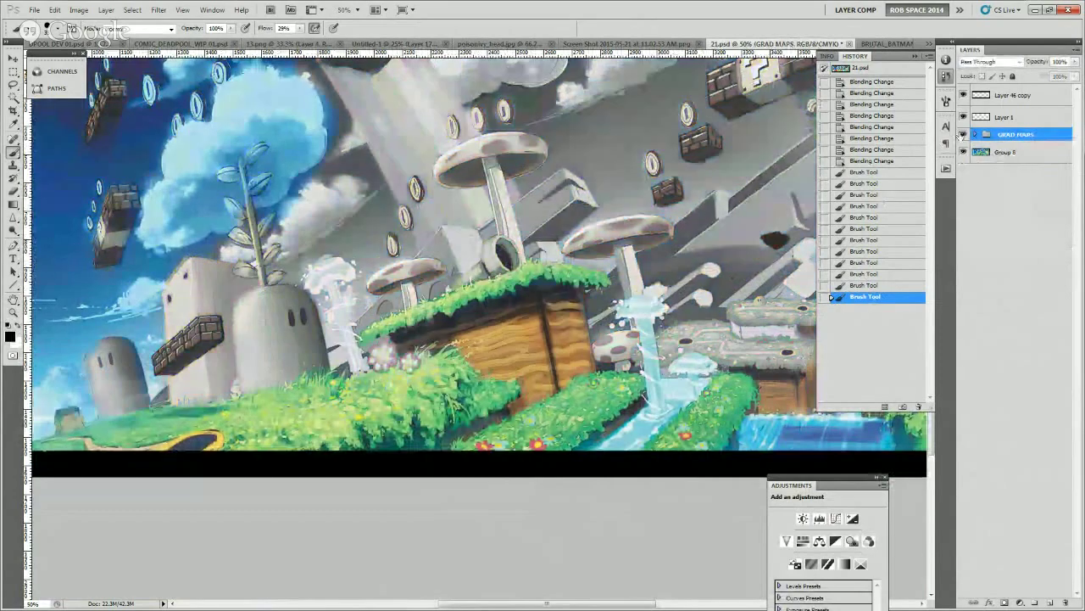
left_click(963, 134)
left_click(964, 134)
left_click(963, 134)
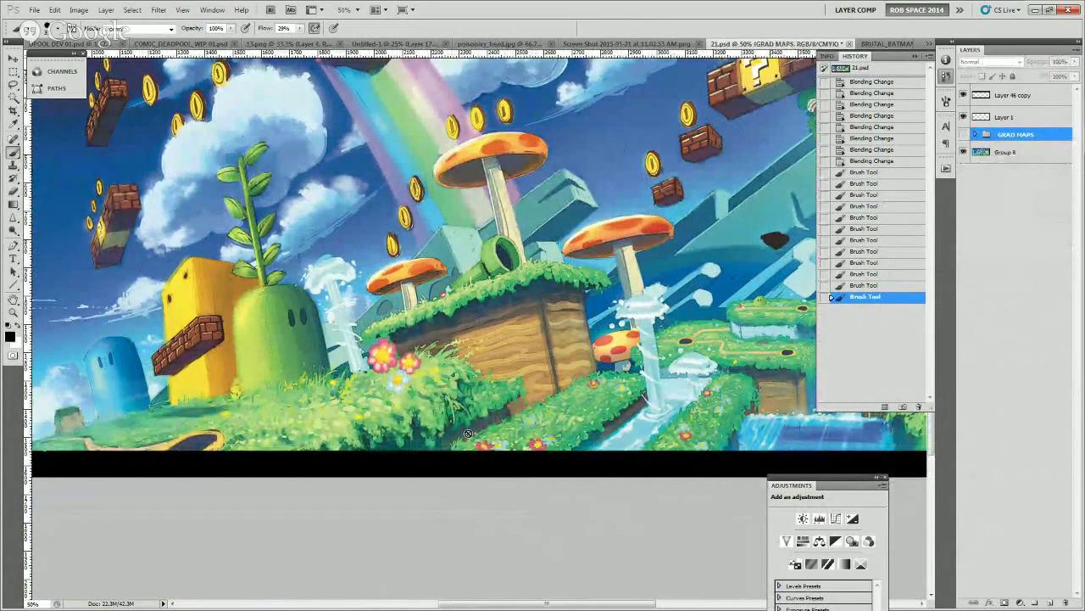
- Examine the original colors around the central platform and hills, and show the GRAD MAPS group
mouse_move(429, 374)
left_mouse_down()
mouse_move(432, 396)
mouse_move(446, 401)
left_mouse_up()
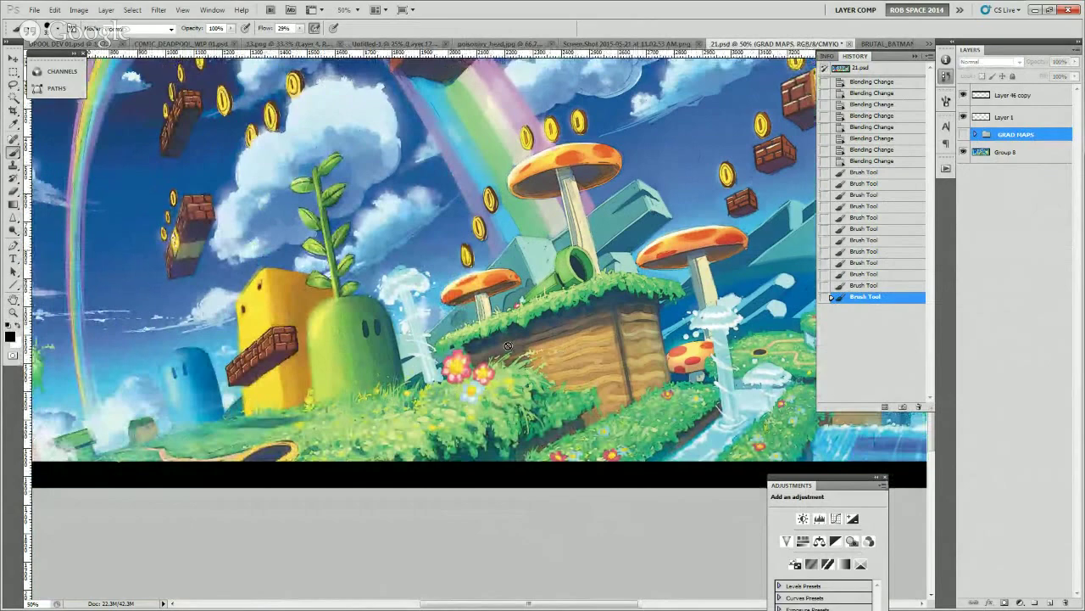
left_click_drag(585, 349, 518, 362)
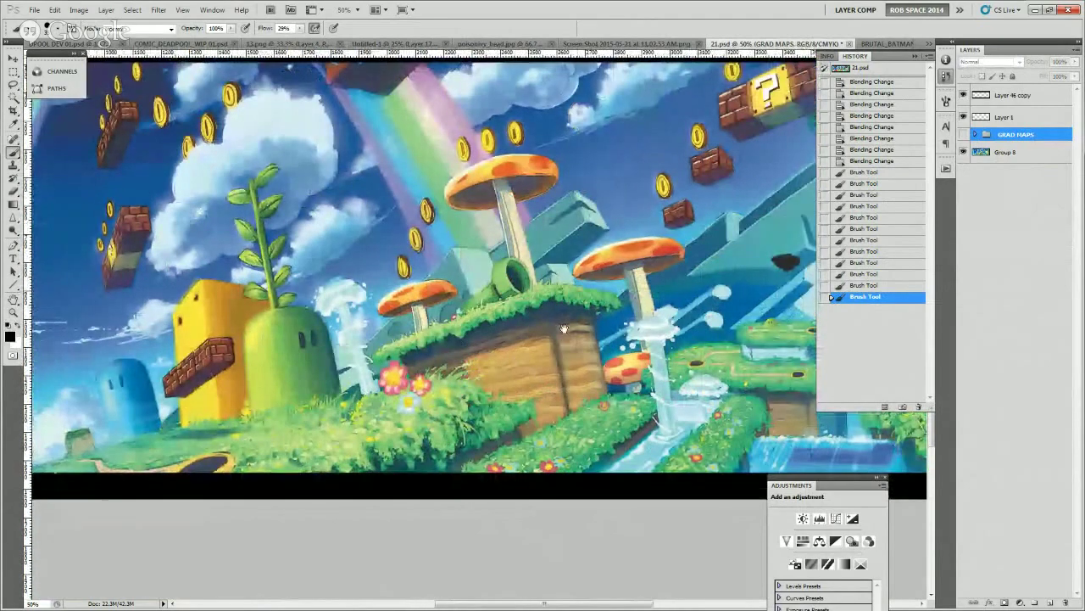
left_click_drag(428, 342, 599, 385)
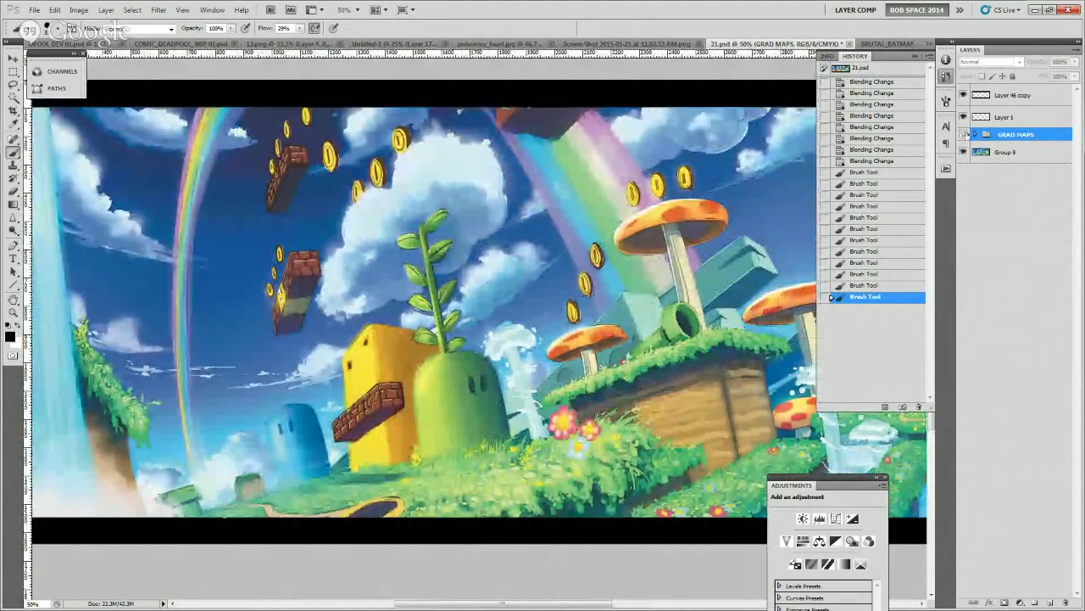
left_click(964, 134)
- Examine the gradient-mapped banner from the sky and waterfall across to the uncolored mushroom houses and grass mound
left_click_drag(541, 374, 698, 343)
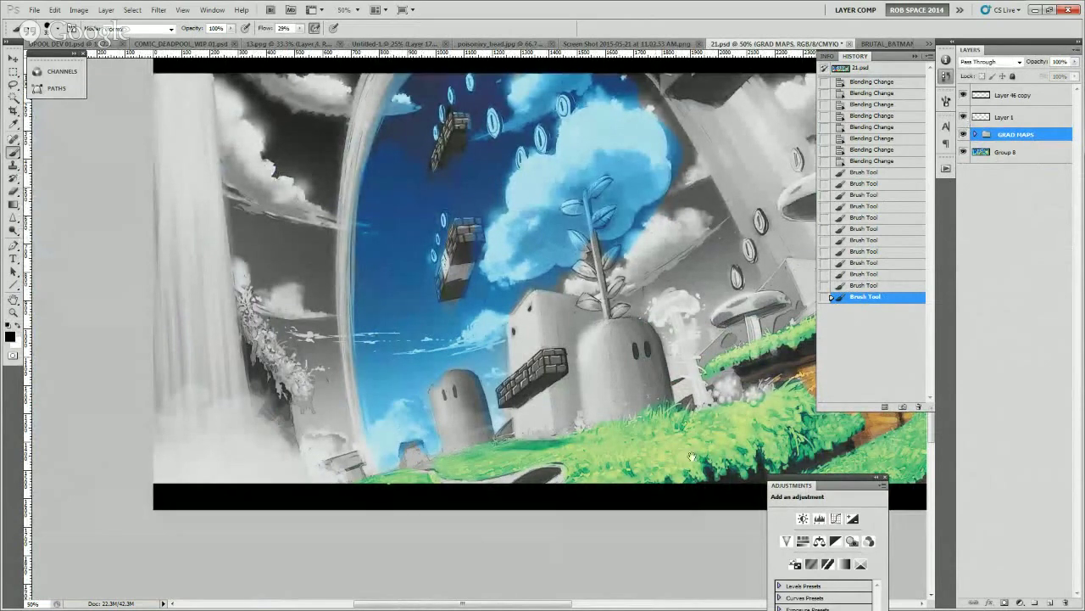
left_click_drag(692, 458, 613, 464)
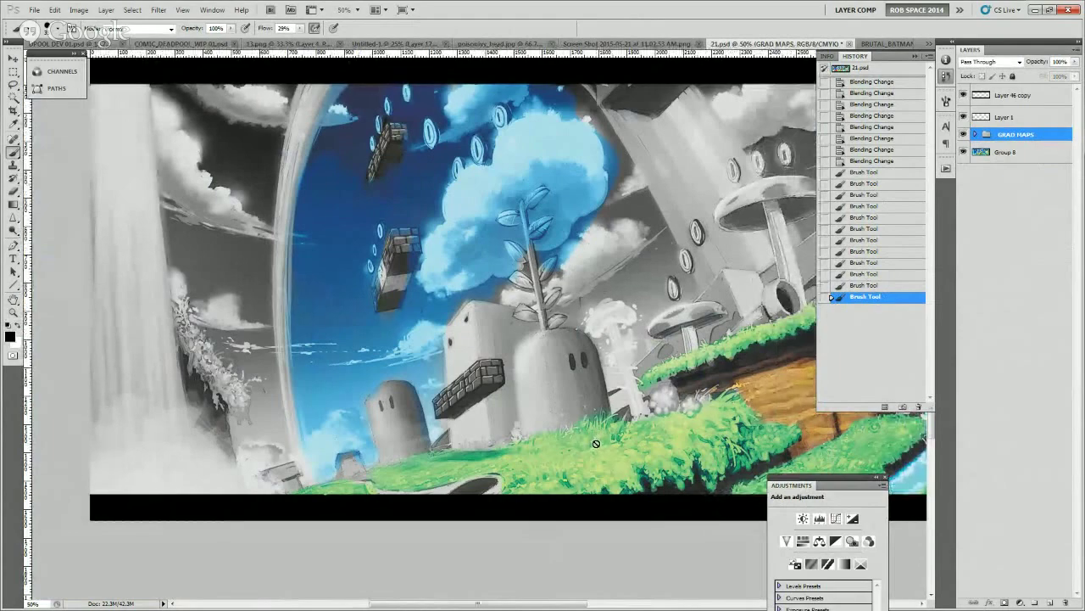
left_click_drag(607, 422, 568, 441)
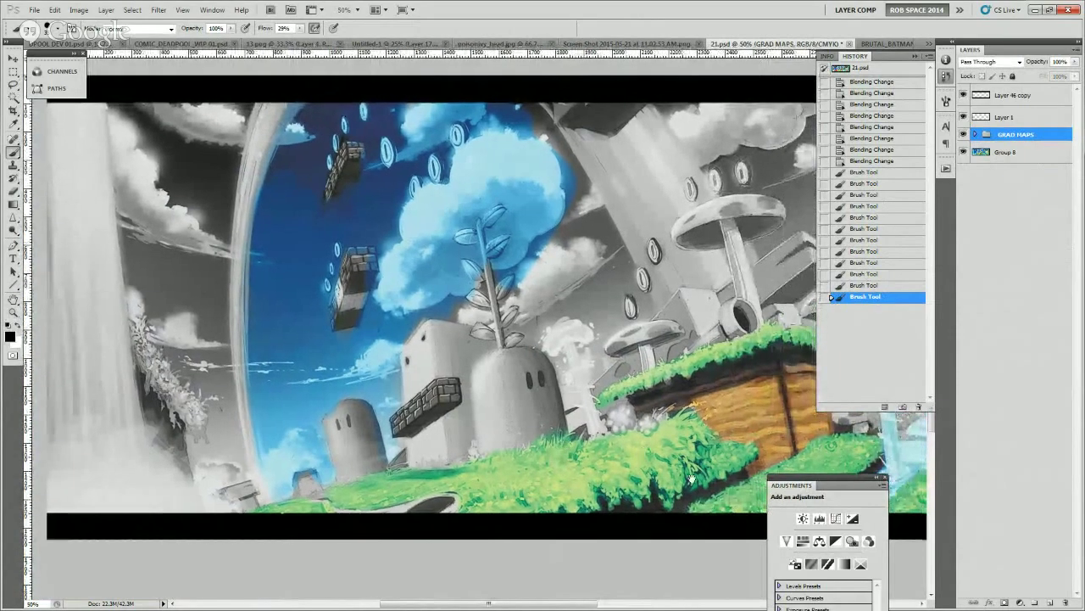
left_click_drag(653, 437, 627, 445)
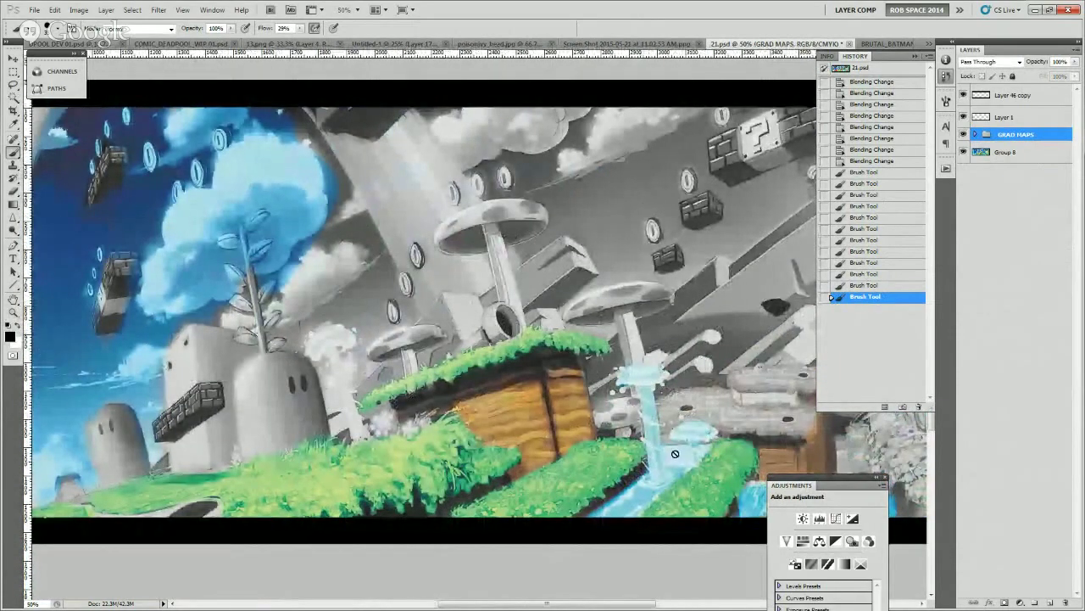
left_click_drag(734, 478, 462, 474)
left_click_drag(701, 469, 577, 494)
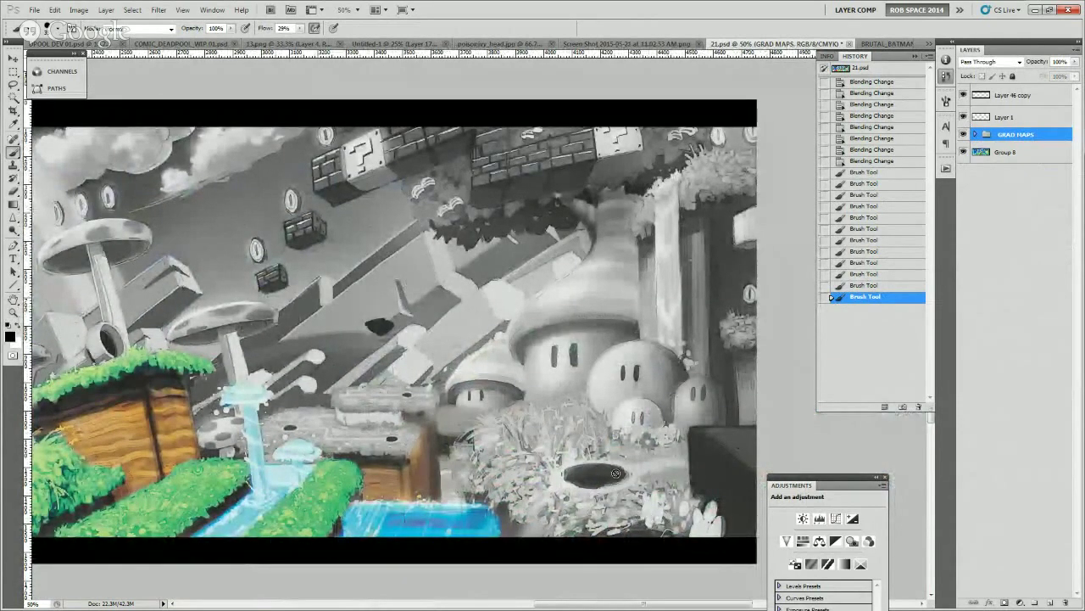
left_click_drag(611, 439, 700, 415)
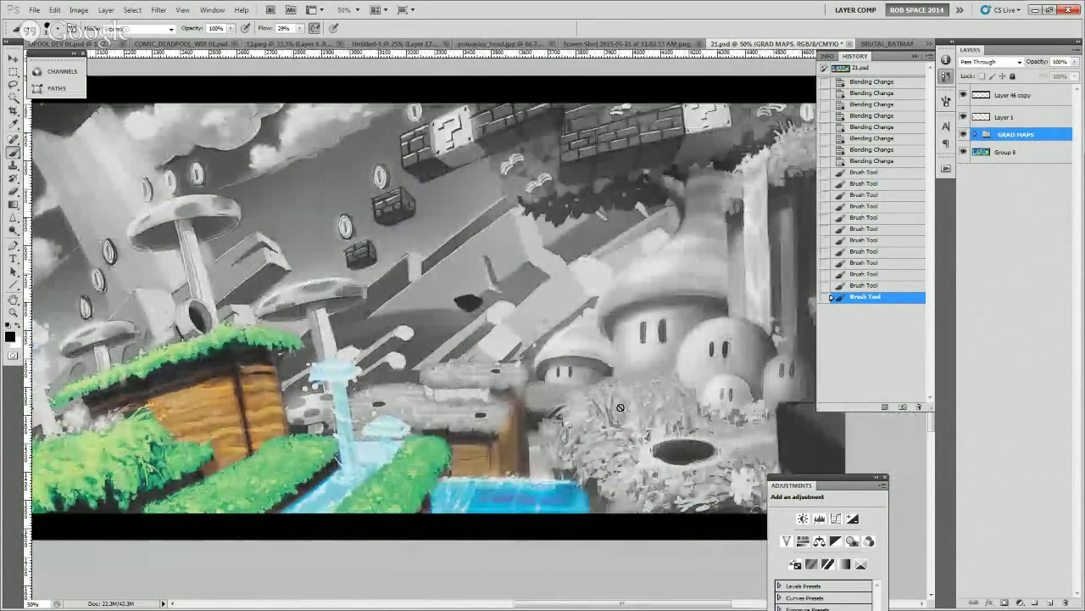
left_click_drag(568, 459, 602, 457)
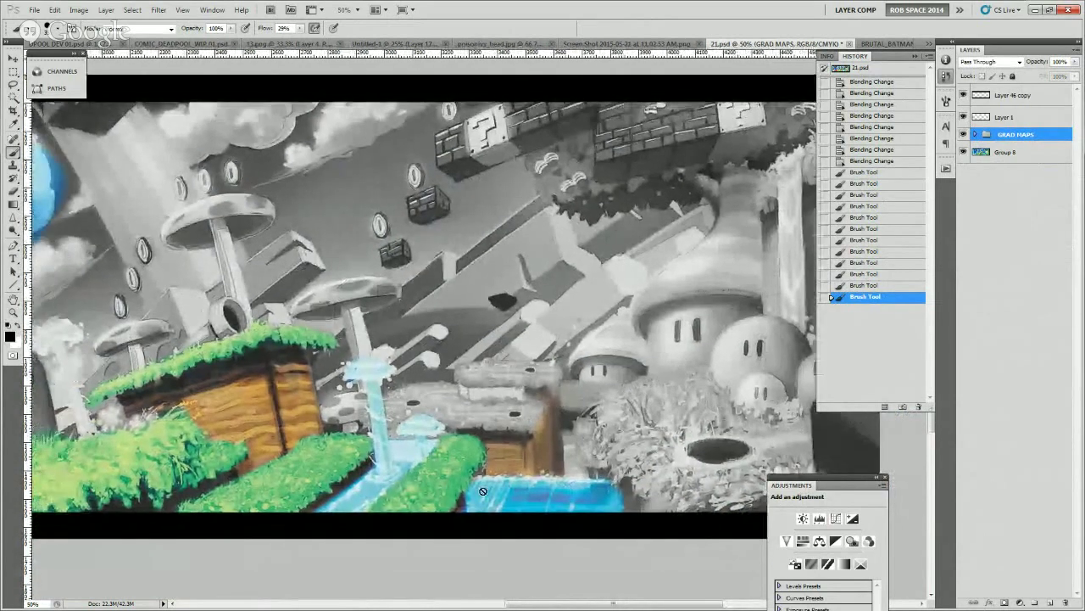
- Expand GRAD MAPS and fill a lassoed area of the GRASS mask with white over the grassy mound below the mushrooms
left_click(977, 136)
left_click(1007, 218)
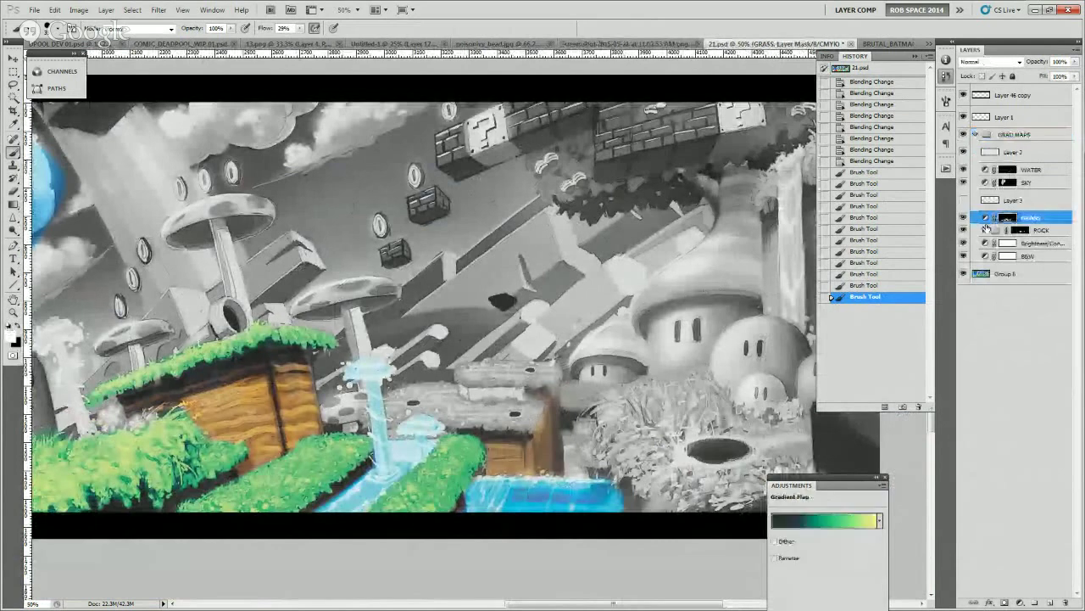
left_click_drag(683, 484, 558, 485)
key("l")
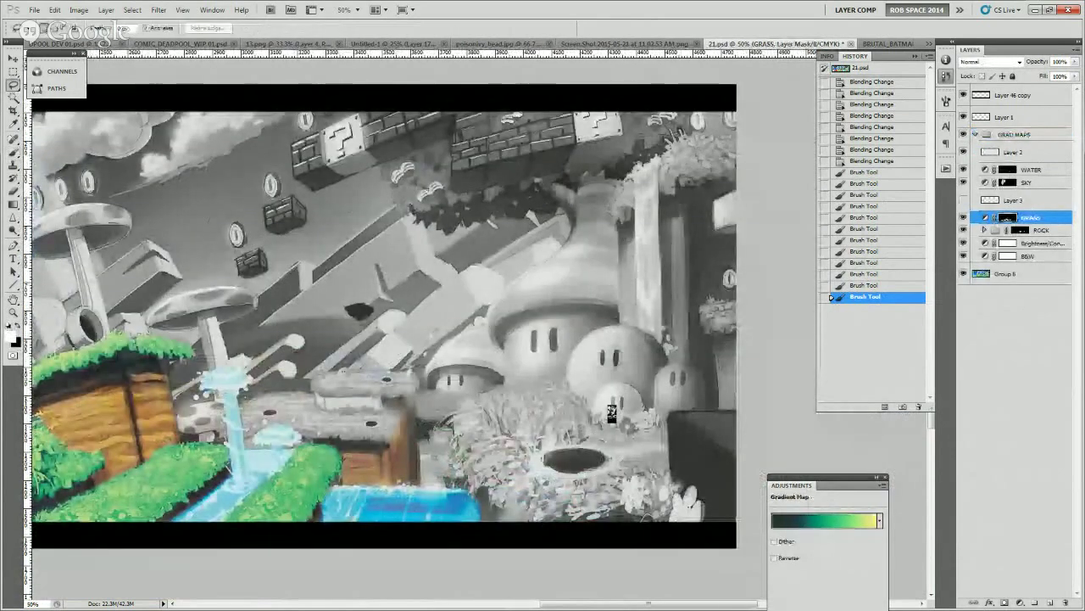
mouse_move(453, 462)
left_mouse_down()
mouse_move(546, 524)
mouse_move(704, 524)
mouse_move(673, 442)
mouse_move(612, 388)
left_mouse_up()
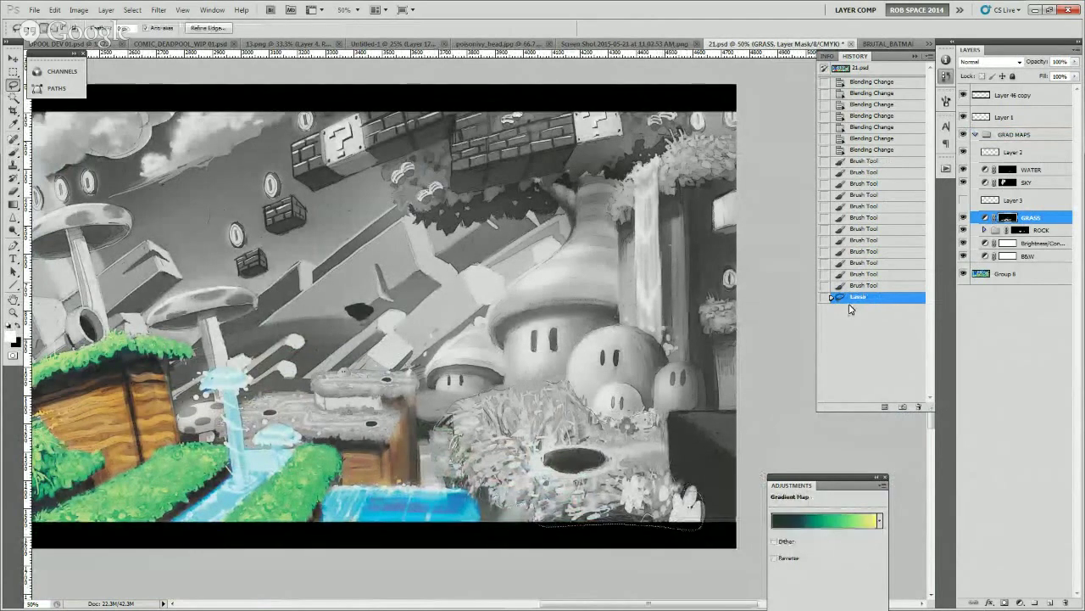
key("alt+BackSpace")
key("ctrl+d")
- Paint the GRASS mask black along the mound's upper edges and over its dark hole and the path beside it
key("b")
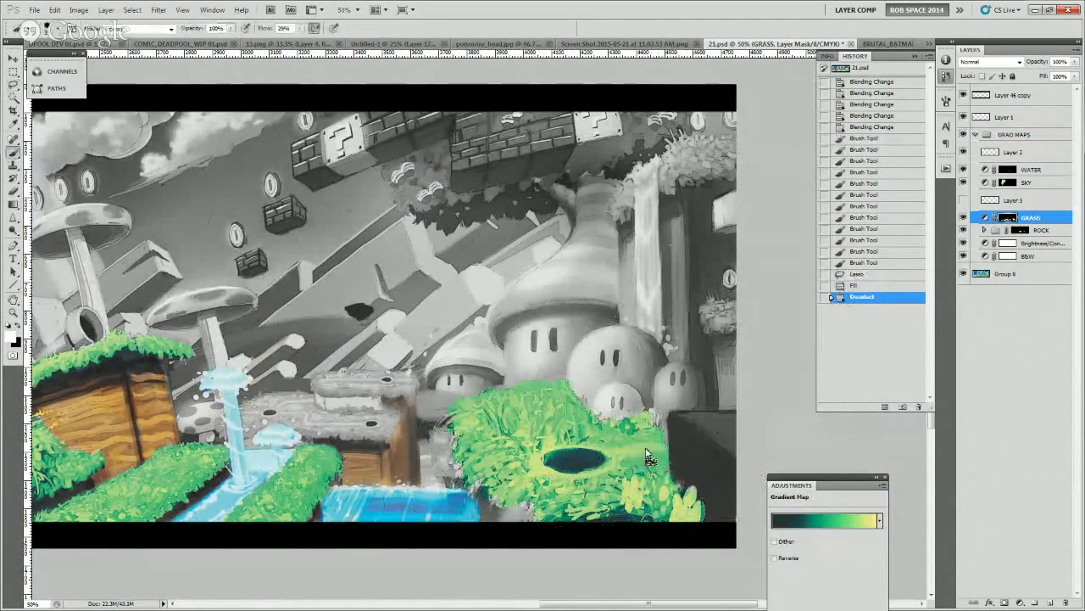
right_click(638, 407)
double_click(679, 366)
mouse_move(596, 395)
left_mouse_down()
mouse_move(588, 387)
mouse_move(598, 400)
left_mouse_up()
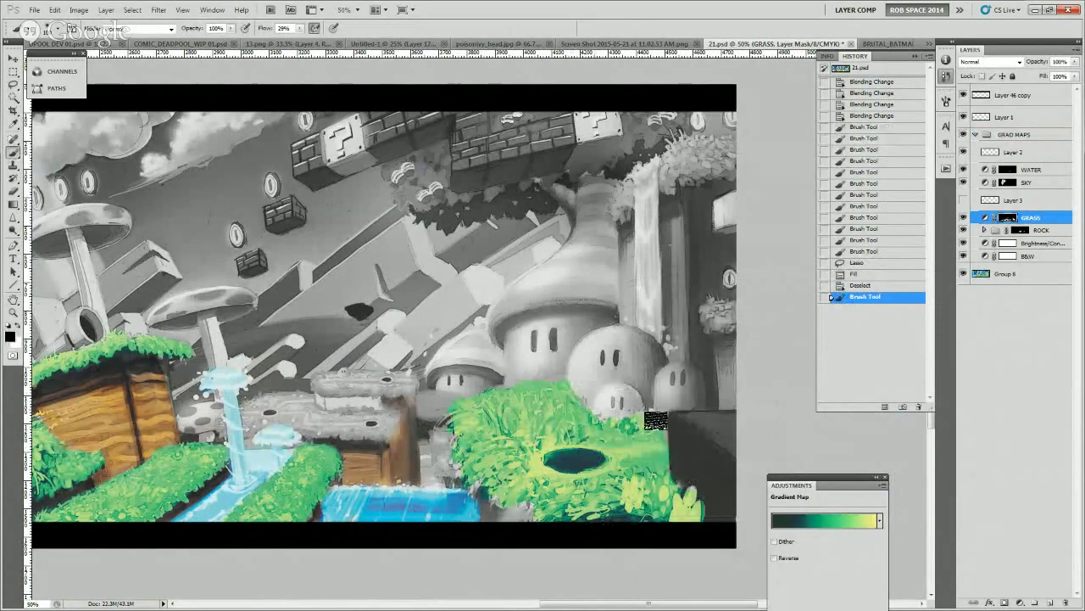
left_click_drag(593, 395, 594, 399)
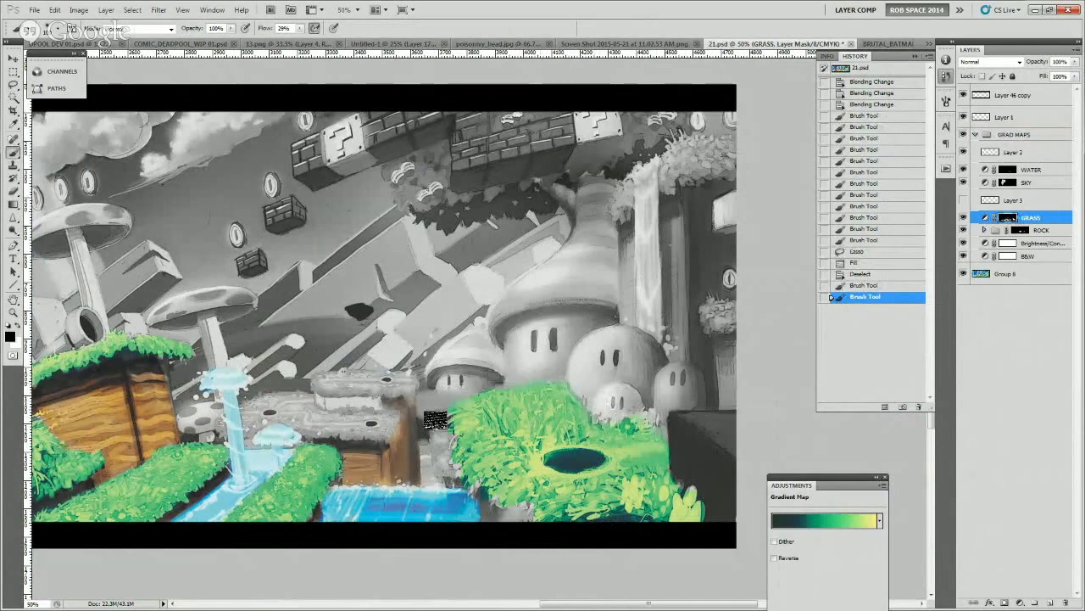
left_click_drag(551, 462, 582, 460)
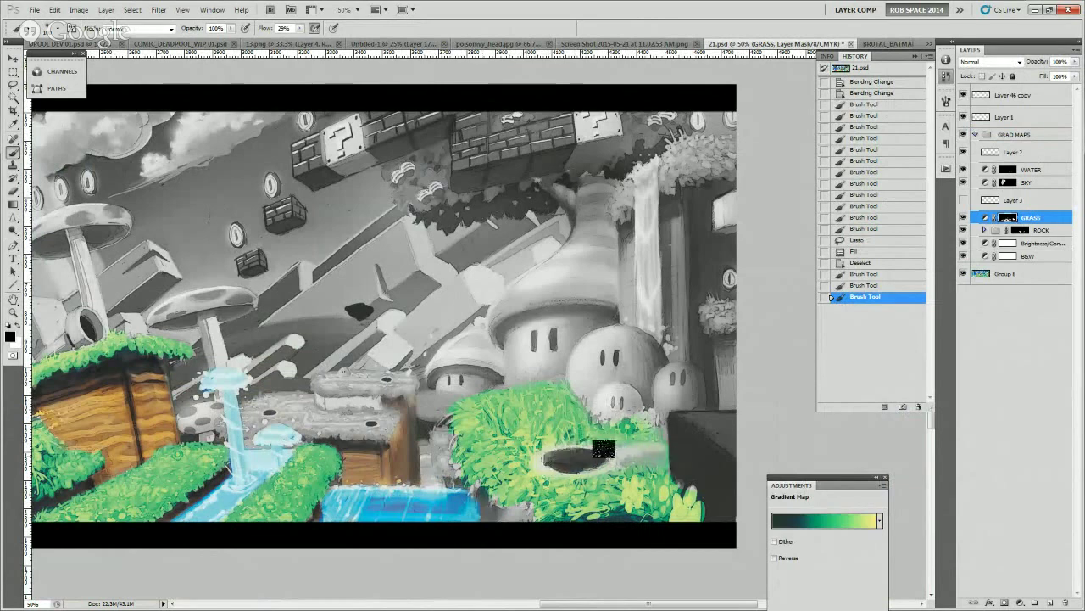
left_click(564, 462)
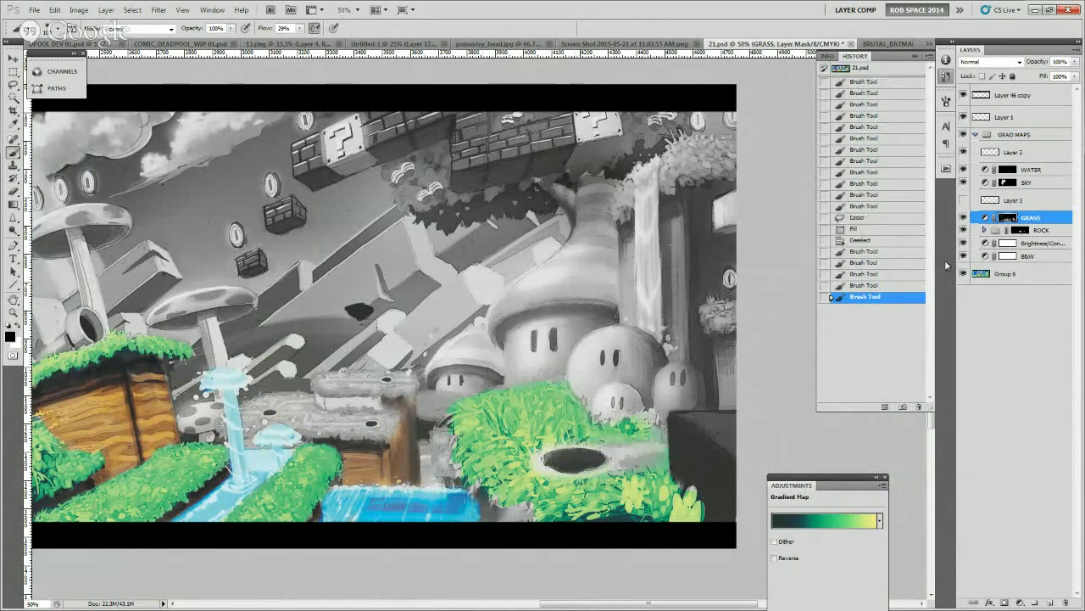
- Paint the ROCK group's mask white around the mound's dark hole and along the path beside it
left_click(1025, 230)
left_click(619, 453)
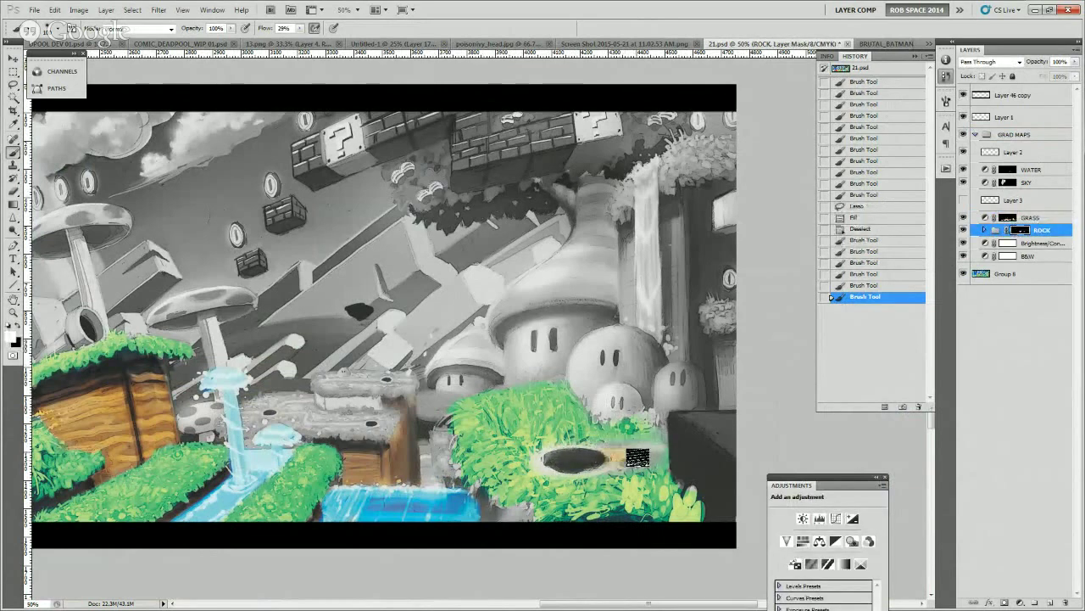
mouse_move(638, 457)
left_mouse_down()
mouse_move(578, 469)
mouse_move(574, 451)
mouse_move(534, 459)
mouse_move(648, 446)
mouse_move(579, 473)
mouse_move(664, 455)
mouse_move(533, 445)
mouse_move(636, 443)
mouse_move(543, 471)
mouse_move(661, 458)
left_mouse_up()
- Paint the GRASS mask white over the grass bordering the hole and the orange path on the mound
left_click(1007, 218)
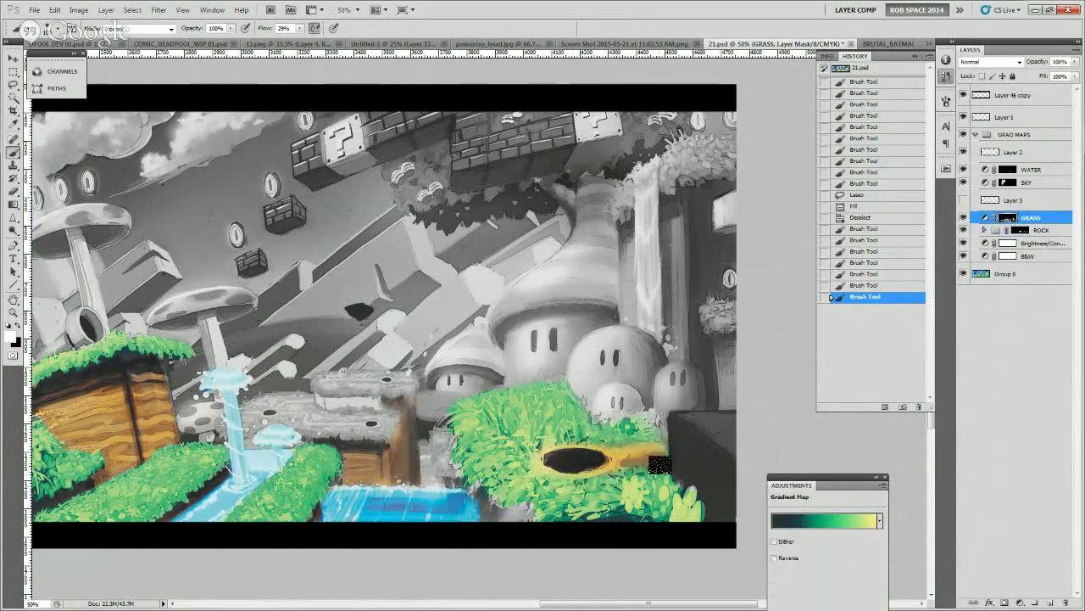
mouse_move(661, 465)
left_mouse_down()
mouse_move(660, 436)
mouse_move(580, 431)
left_mouse_up()
left_click_drag(533, 474, 649, 476)
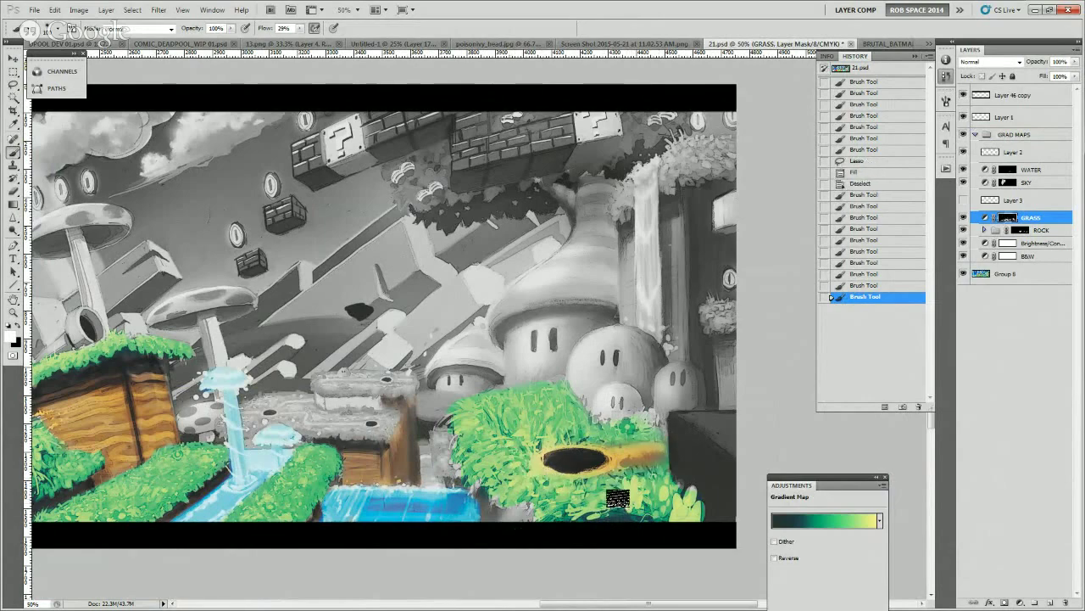
key("z")
left_click(645, 464, "alt")
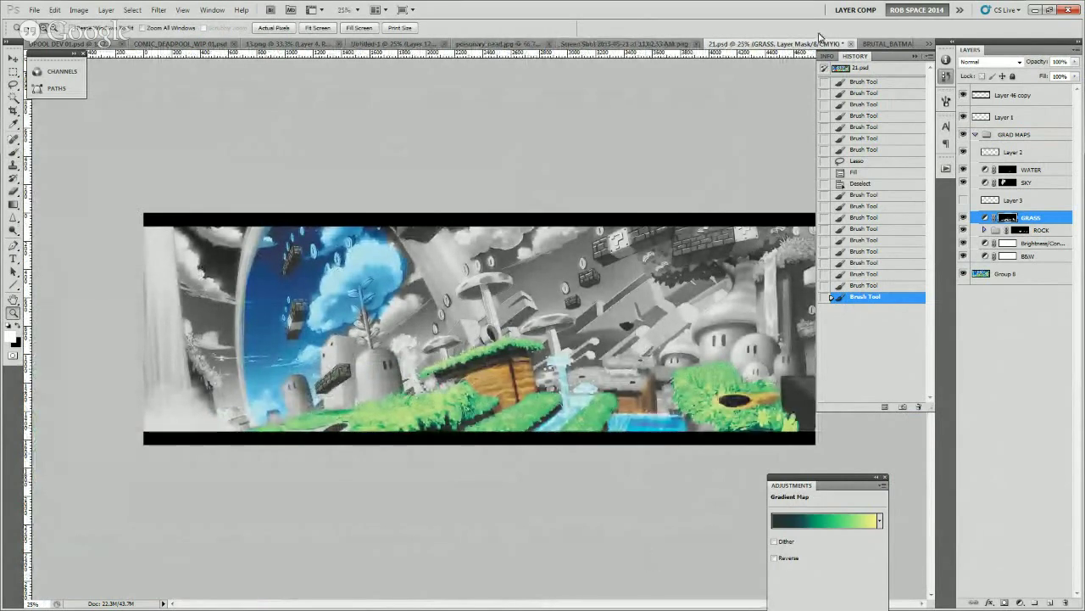
- Switch to the BRUTAL_BATMAN 01_COLOR B.psd document and examine the colored Batman artwork up close and as a whole
left_click(882, 43)
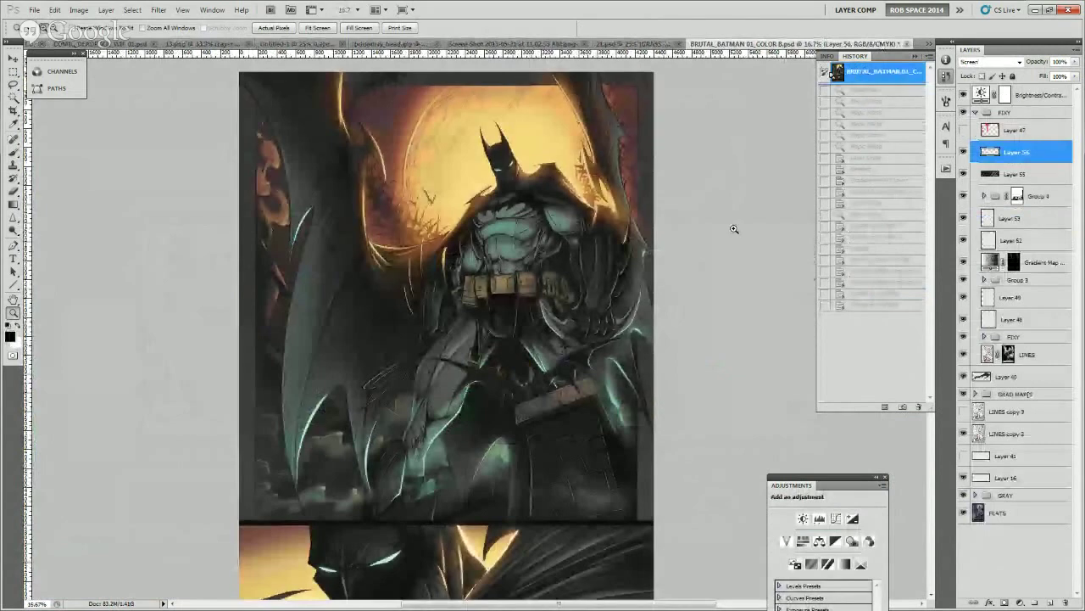
left_click(651, 287)
left_click(651, 286, "alt")
left_click(652, 287, "alt")
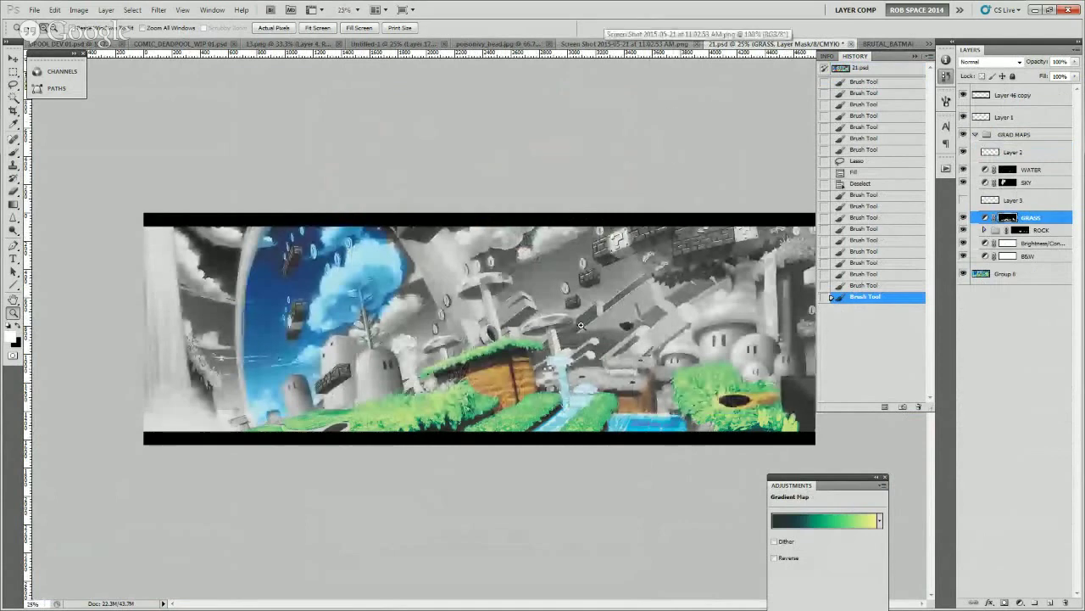
- Return to 21.psd and compare the banner with the SKY gradient map hidden and shown
left_click(543, 359)
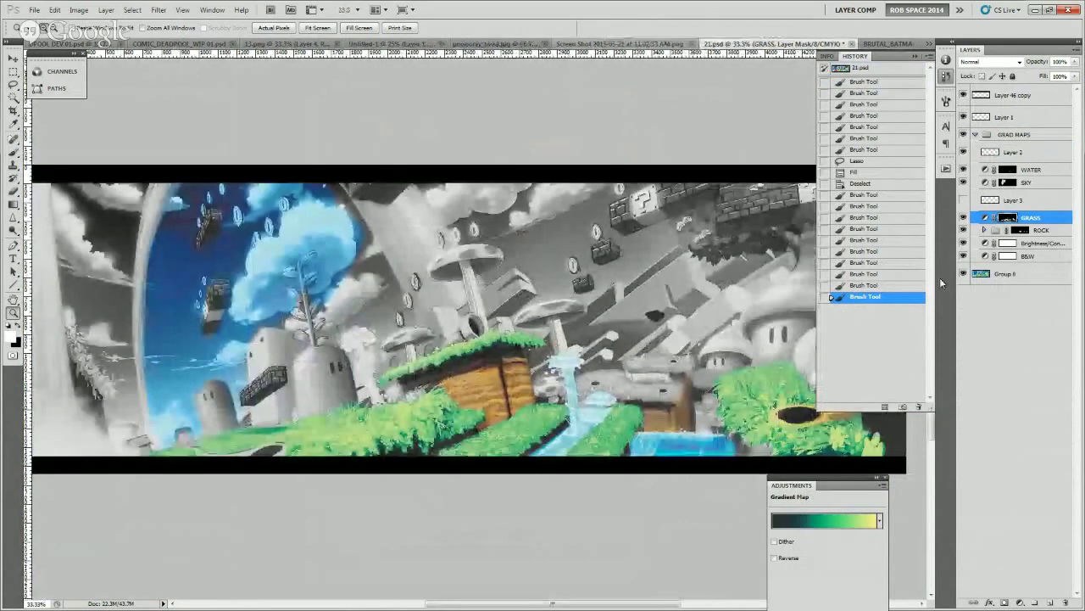
left_click(964, 182)
left_click(964, 183)
left_click(963, 182)
left_click(963, 183)
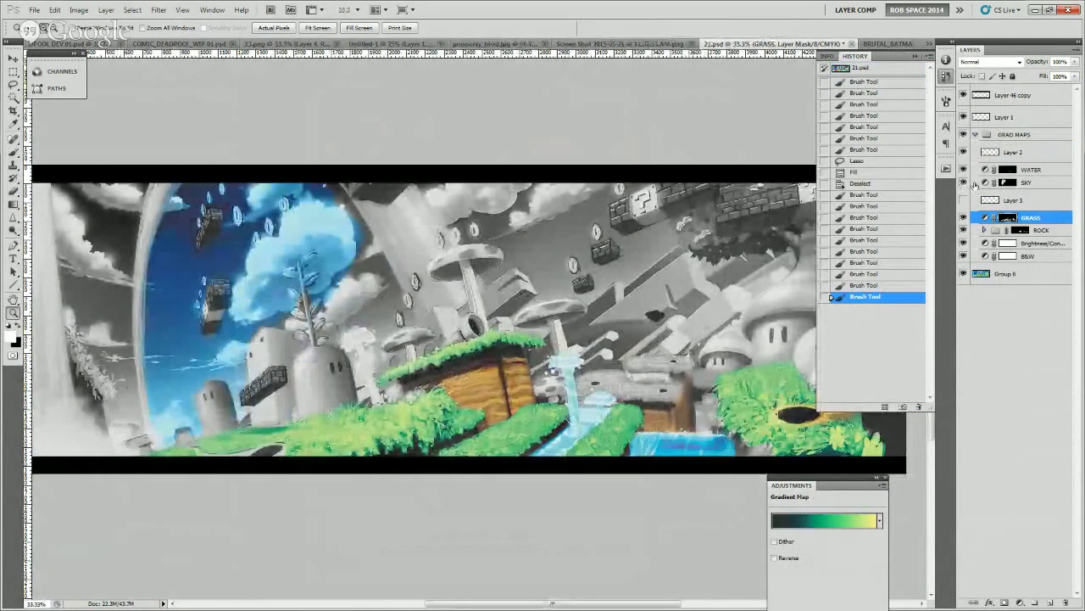
- Inspect the SKY gradient map's color stops in the Gradient Editor and close it with the gradient kept as is
left_click(982, 183)
left_click(861, 519)
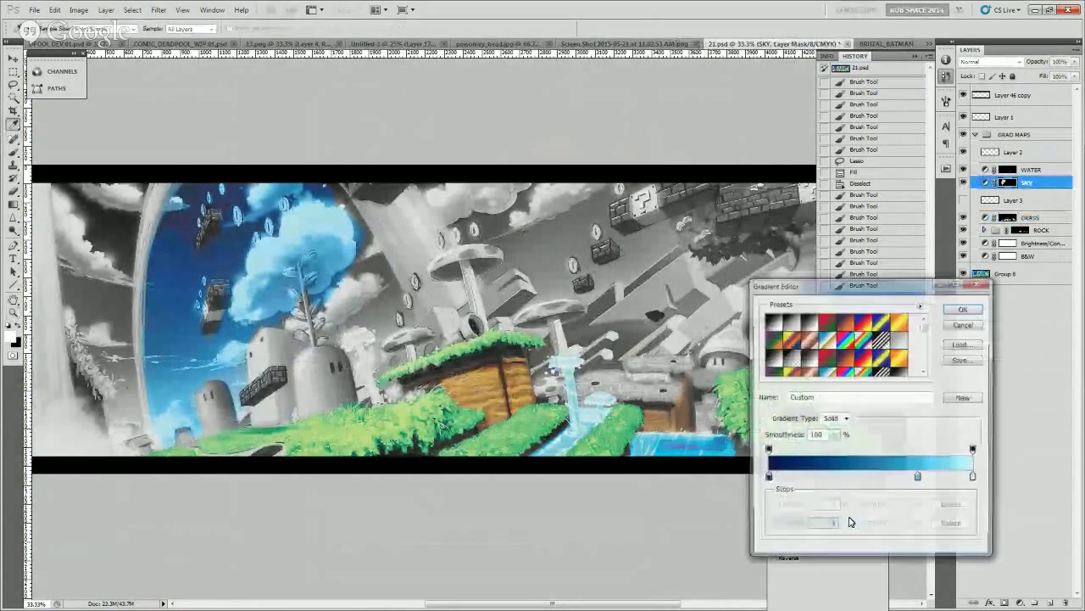
key("Return")
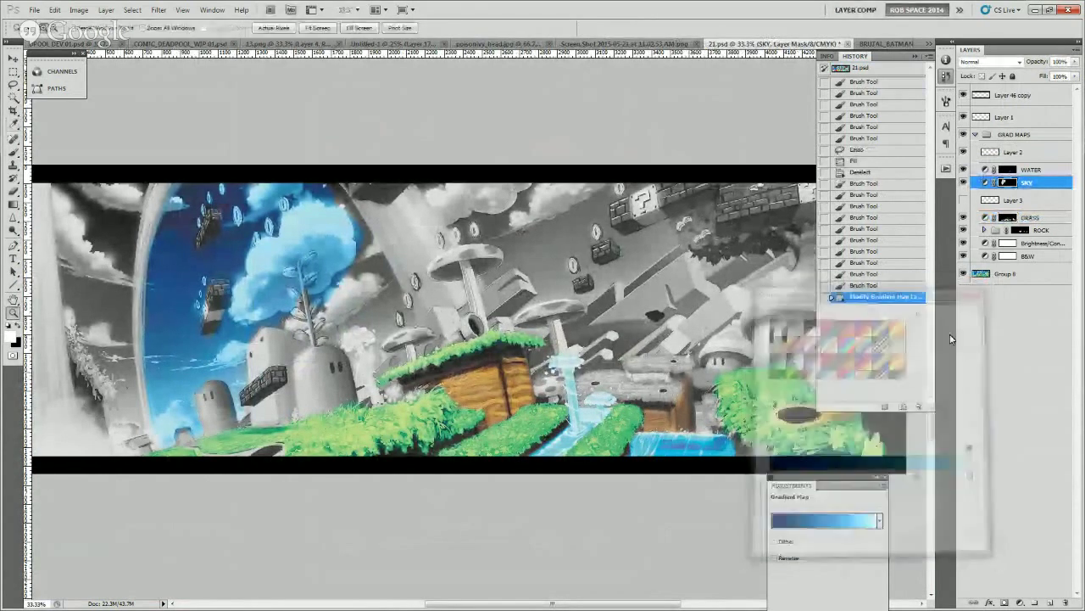